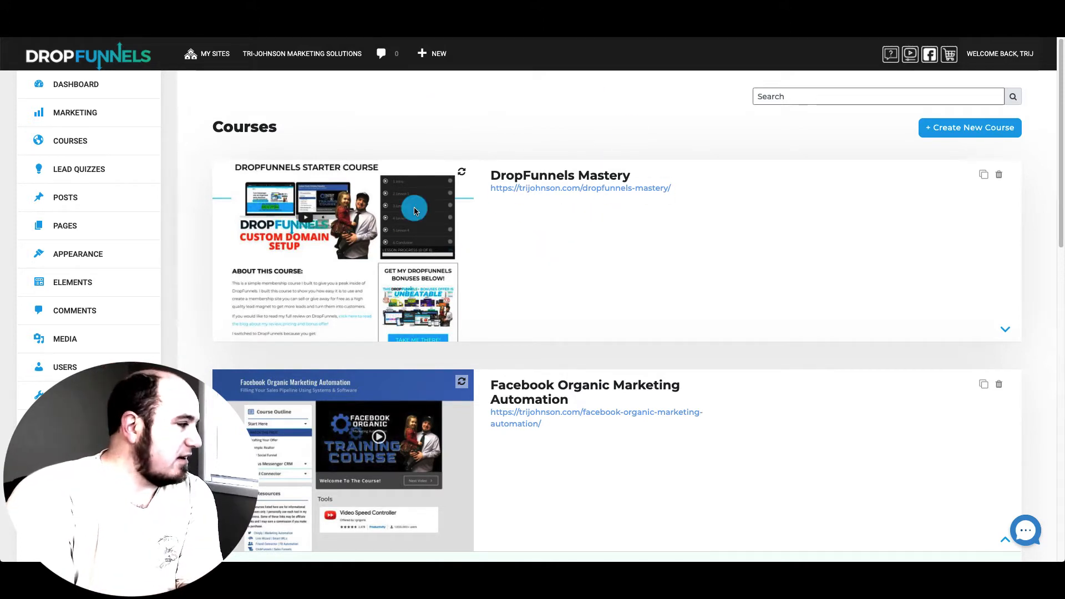
Step: Open the DropFunnels Starter Course page, play the Intro lesson, mark it complete and look through the page
key(ctrl+Tab)
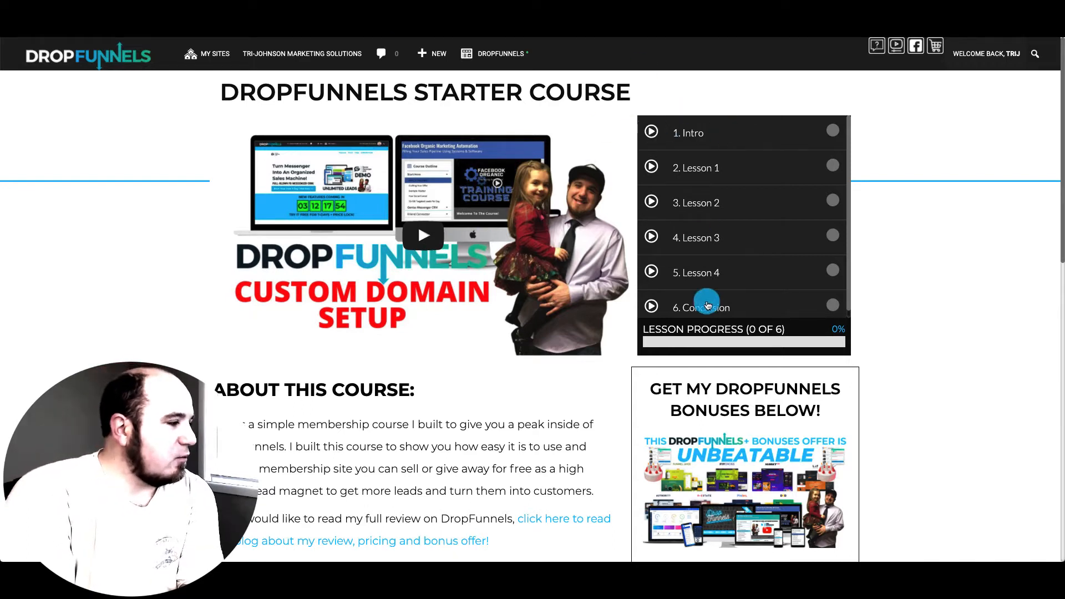
scroll(721, 355, down, 1)
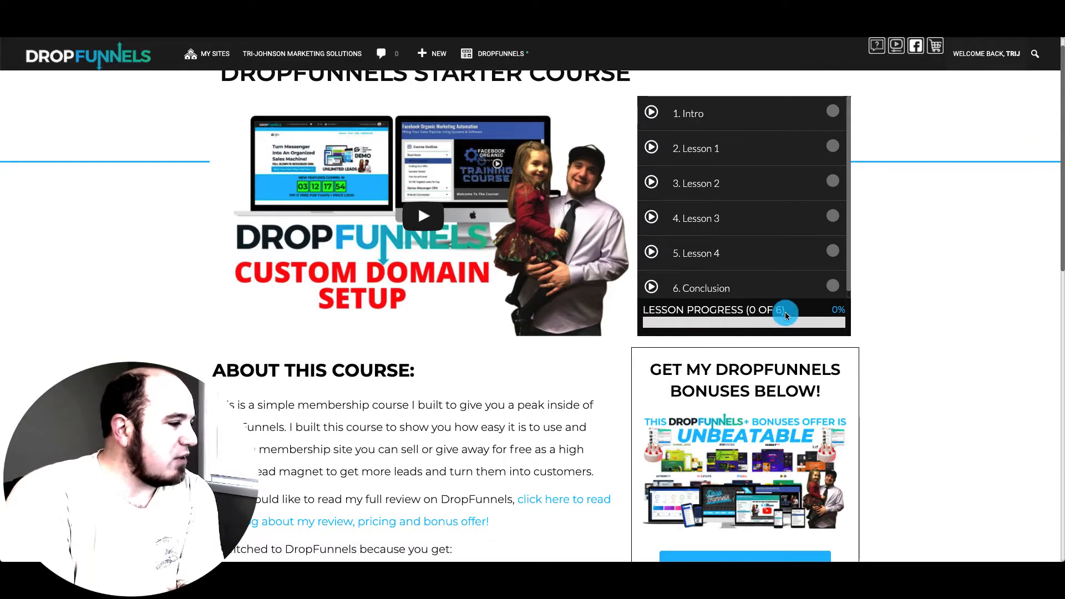
scroll(662, 121, up, 1)
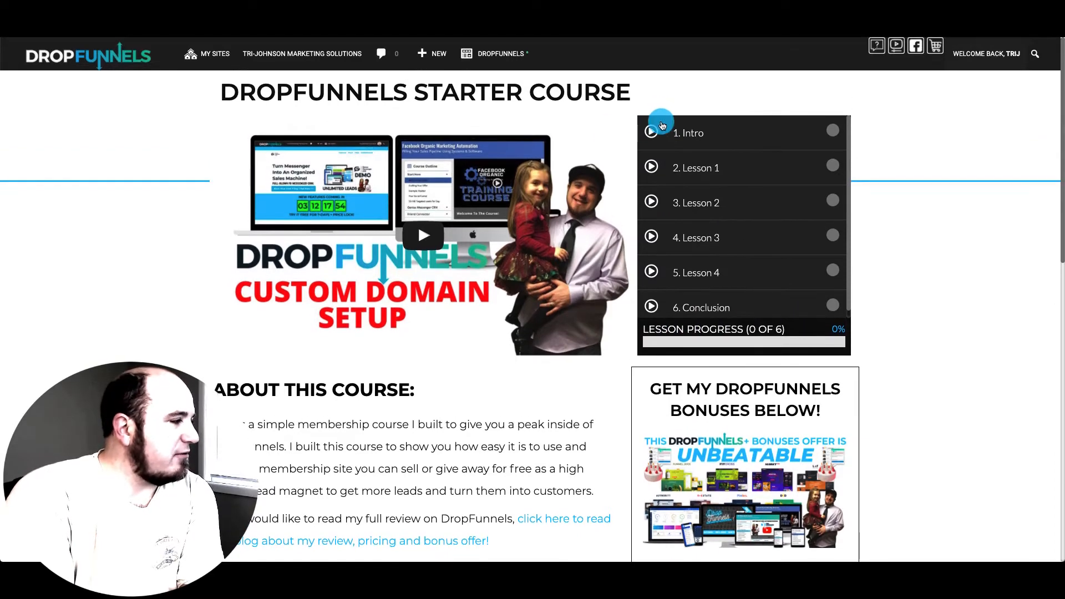
click(656, 131)
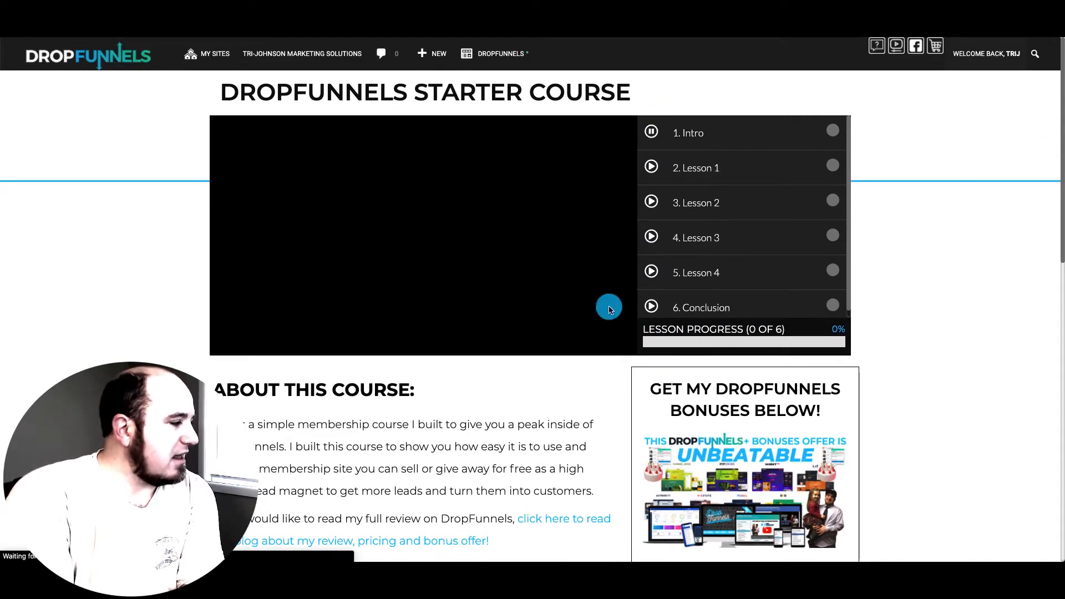
click(612, 332)
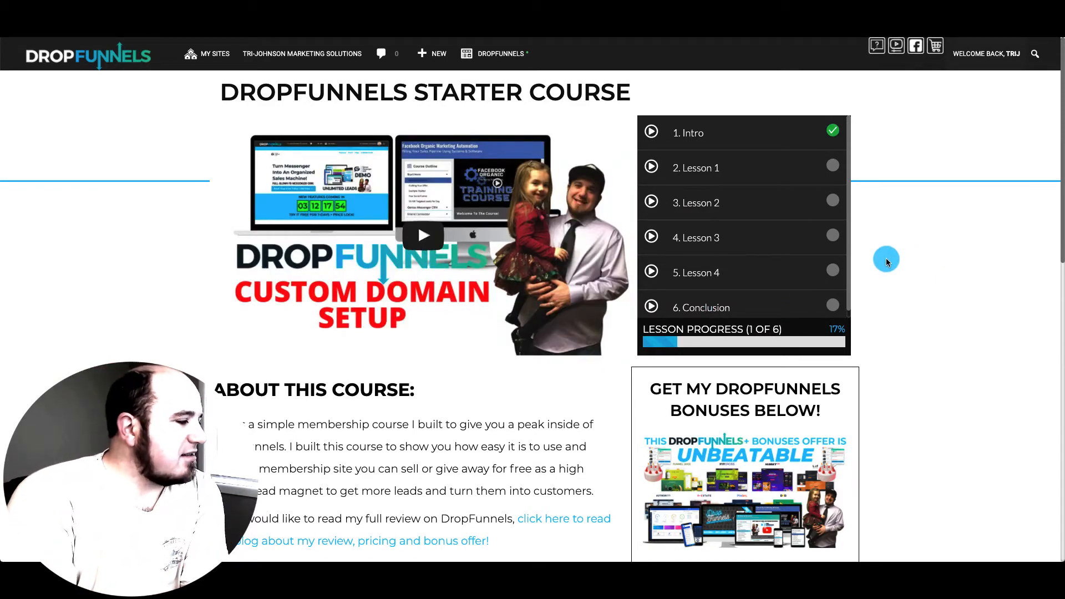
scroll(890, 266, down, 10)
scroll(886, 261, up, 5)
scroll(886, 261, up, 5)
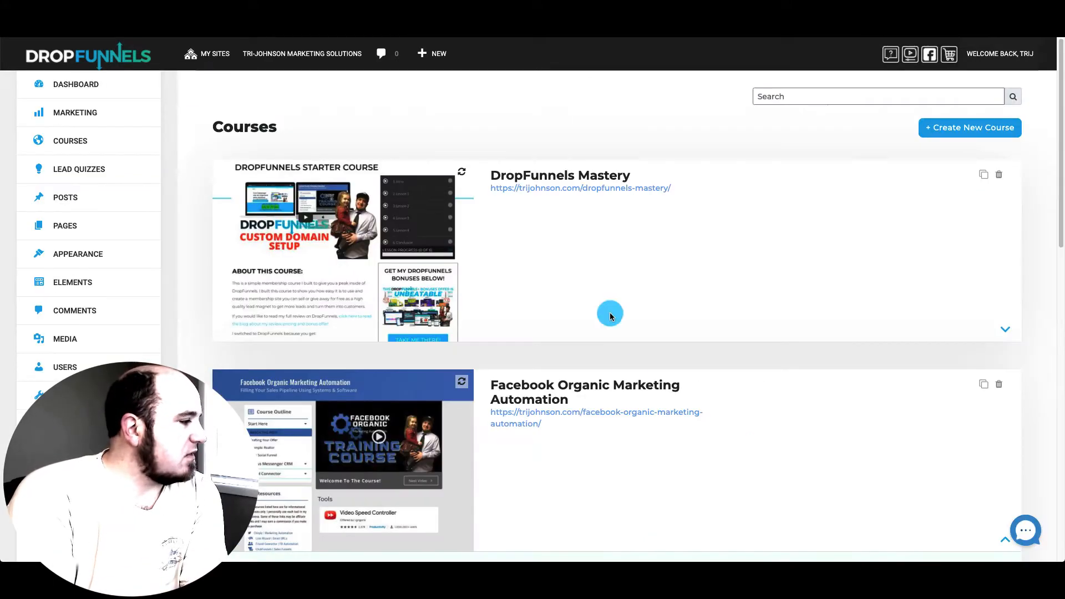
Step: Open the Facebook Organic Marketing Automation course page from the courses list and review its outline, resources and tools
scroll(610, 312, down, 4)
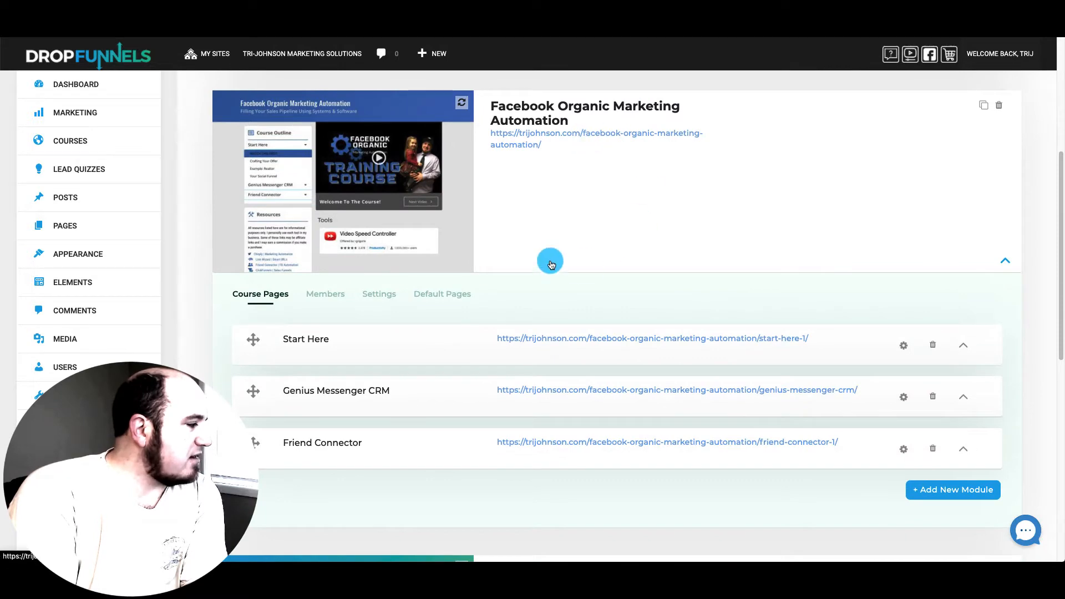
click(591, 134)
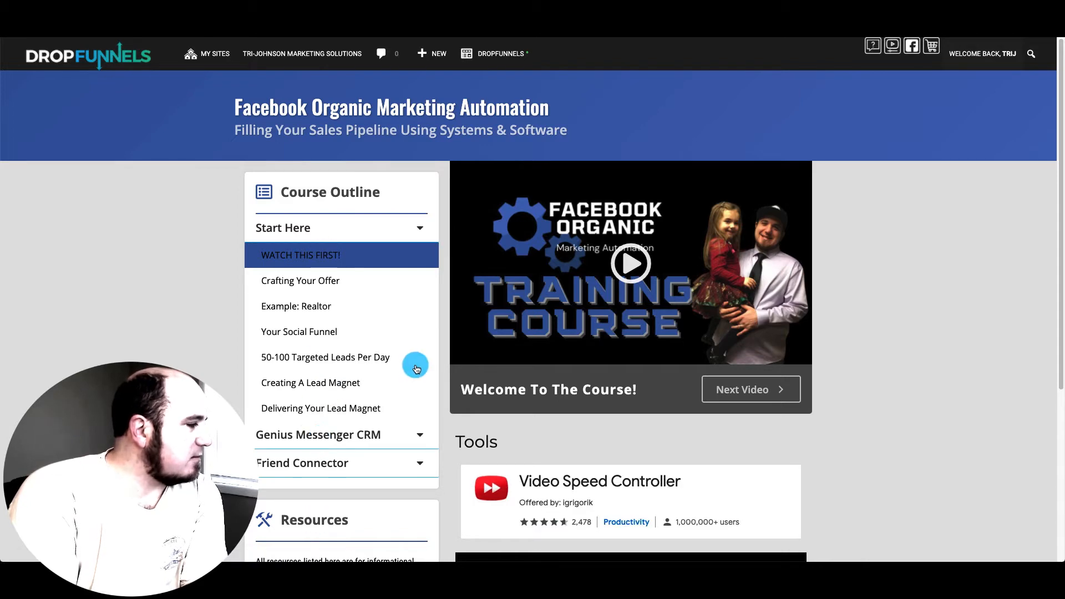
scroll(416, 363, down, 1)
scroll(609, 107, up, 1)
scroll(258, 422, down, 4)
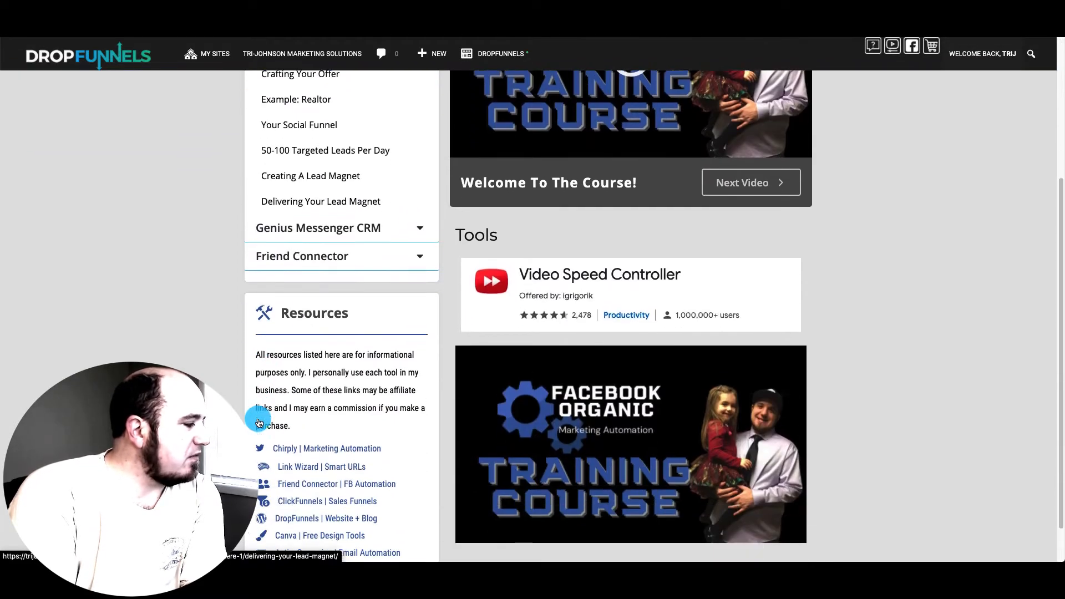
scroll(647, 317, down, 1)
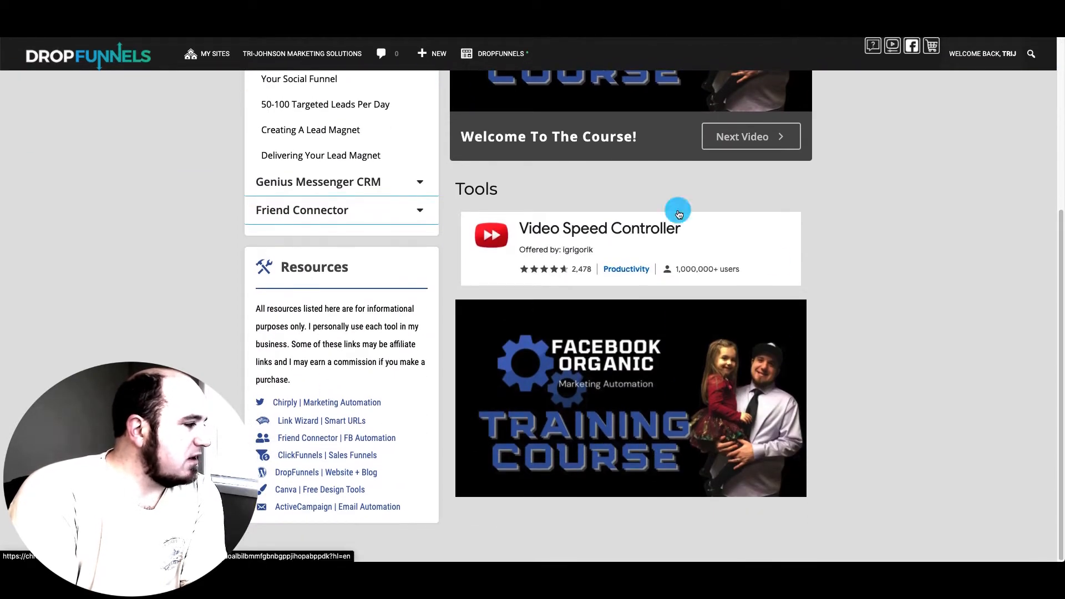
scroll(674, 261, up, 5)
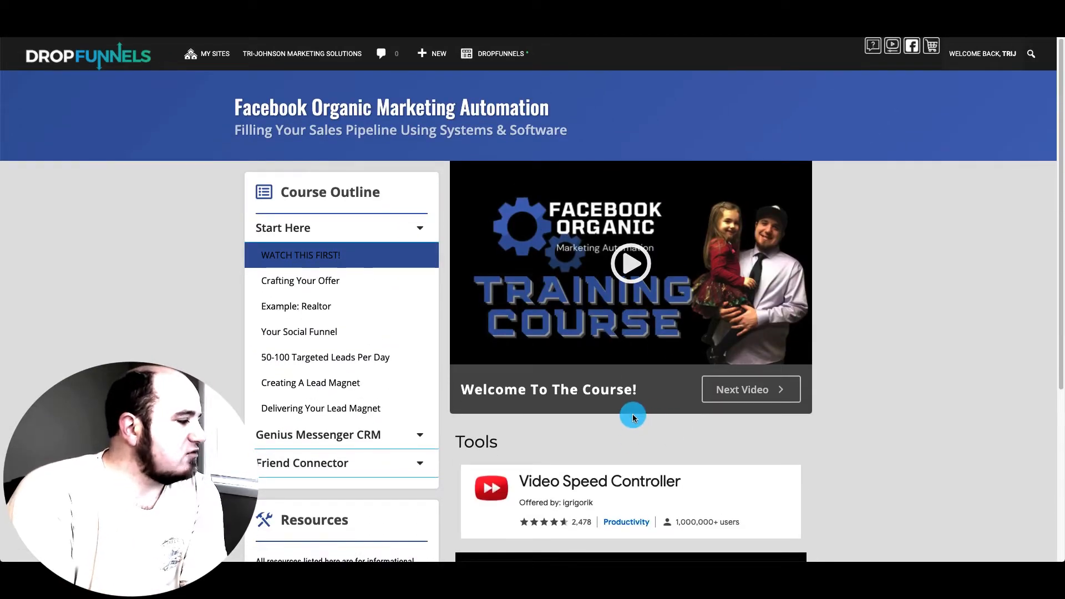
Step: View the Crafting Your Offer and Example: Realtor lessons, including their descriptions and resources
click(755, 394)
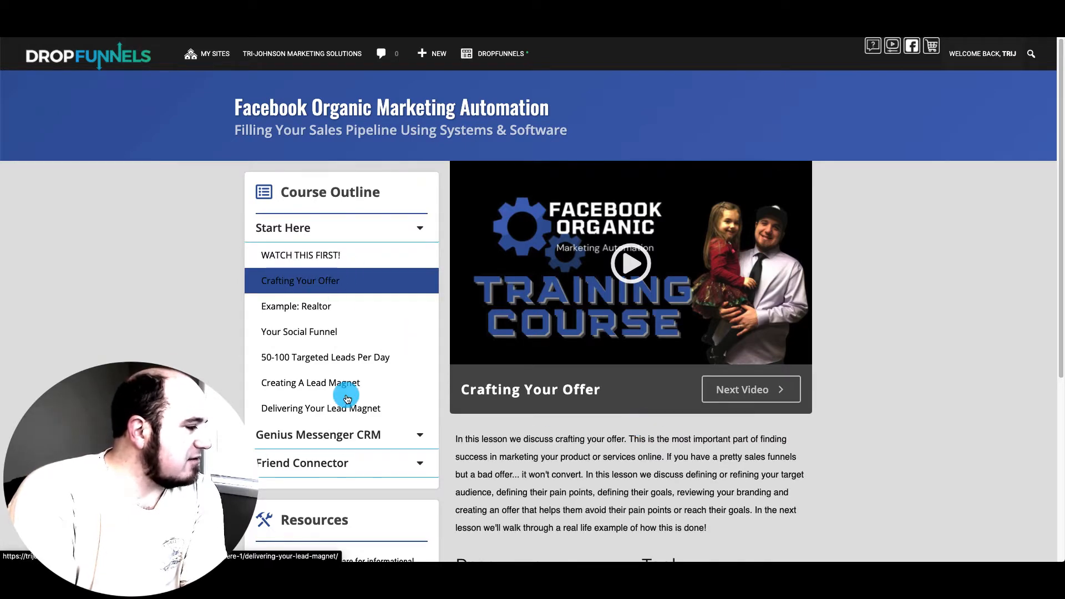
scroll(344, 410, down, 5)
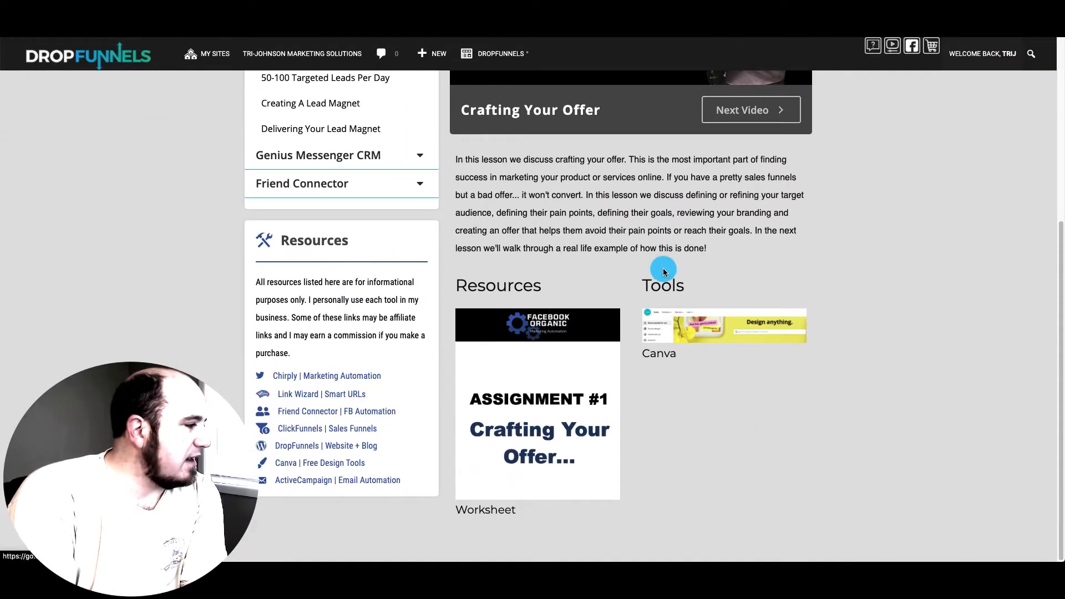
scroll(663, 268, up, 5)
click(314, 310)
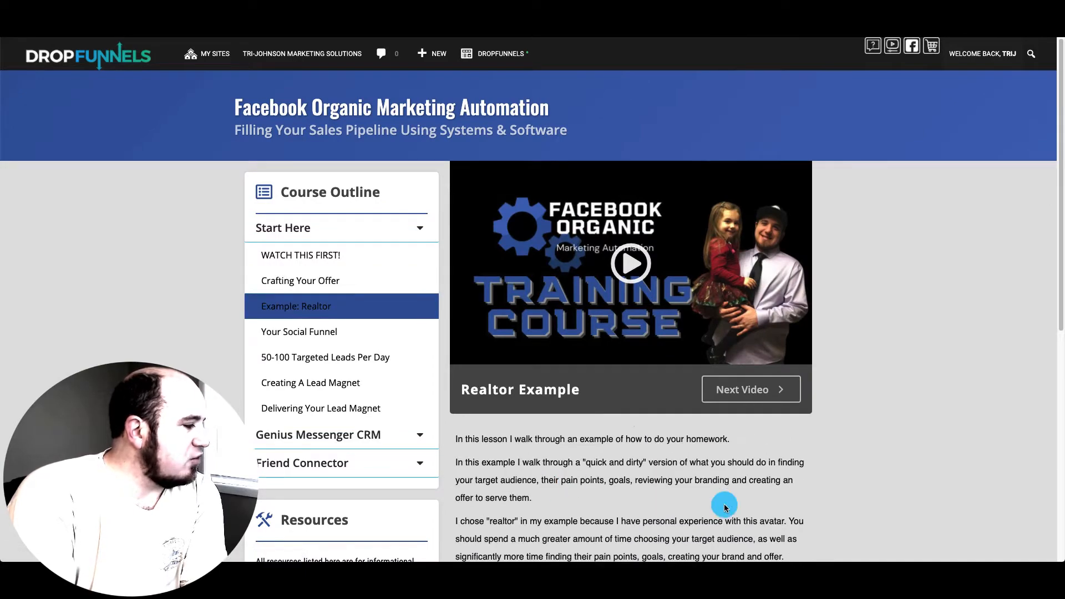
scroll(710, 496, down, 6)
scroll(673, 147, up, 6)
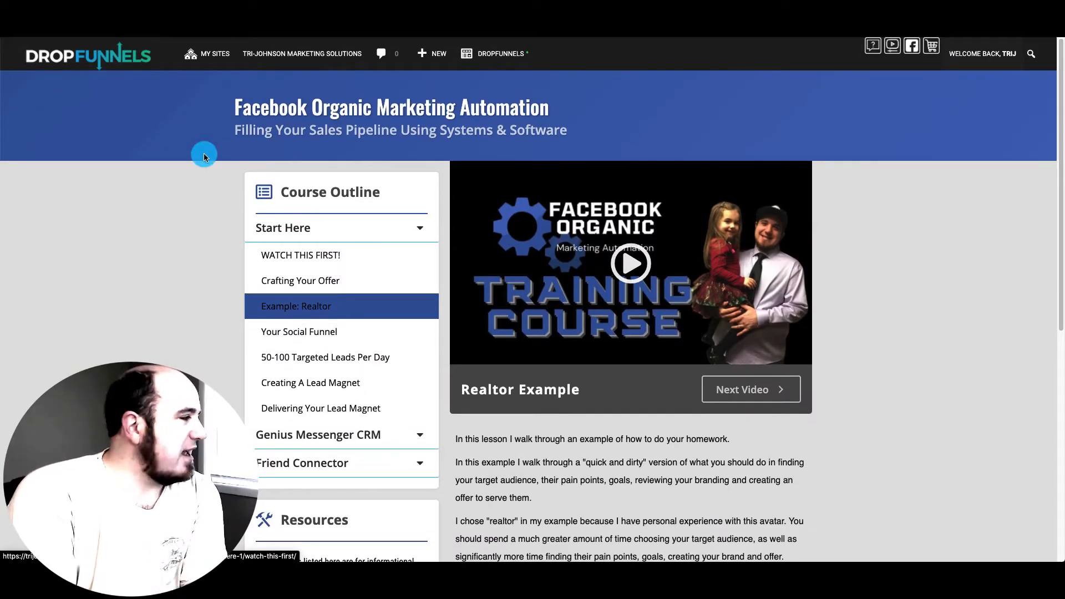
Step: Return to the courses list and briefly view the course pages of DropFunnels Mastery
click(83, 16)
scroll(834, 246, up, 5)
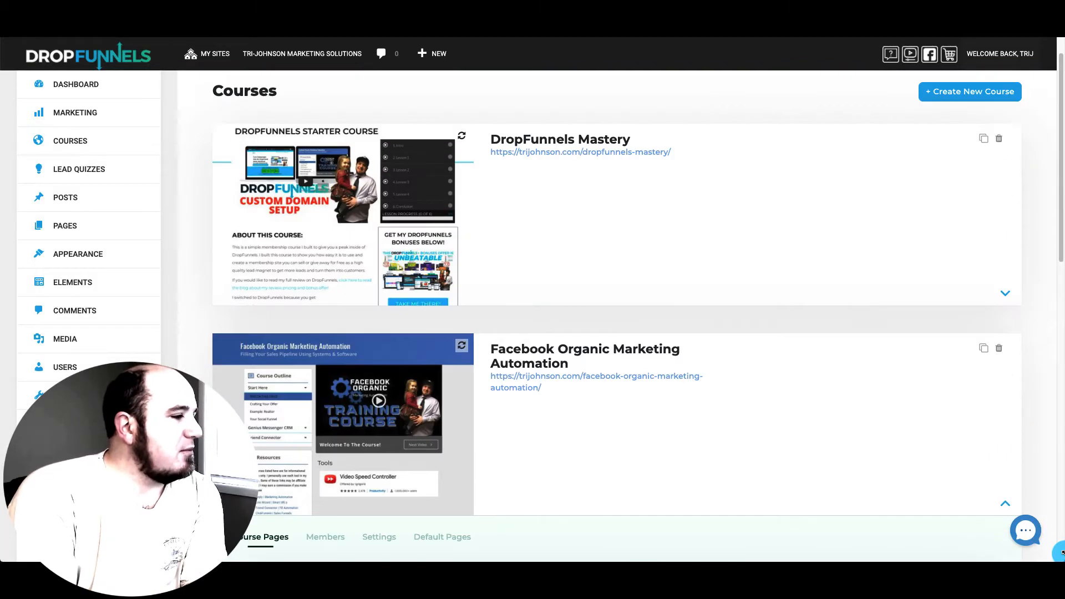
click(1006, 295)
click(1005, 300)
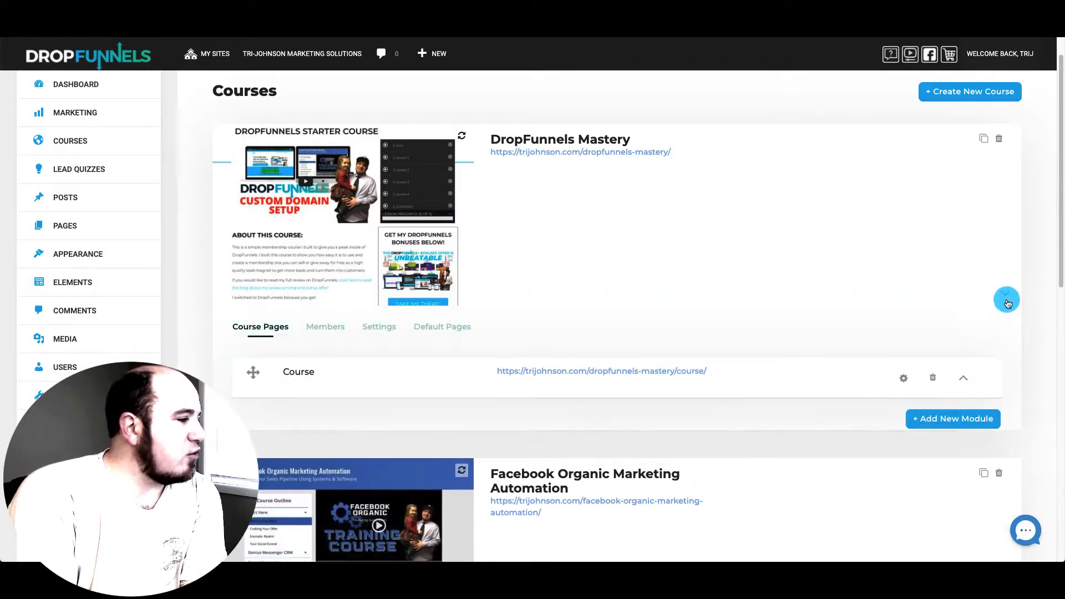
Step: Create a new course named Demo with the slug demo
click(941, 127)
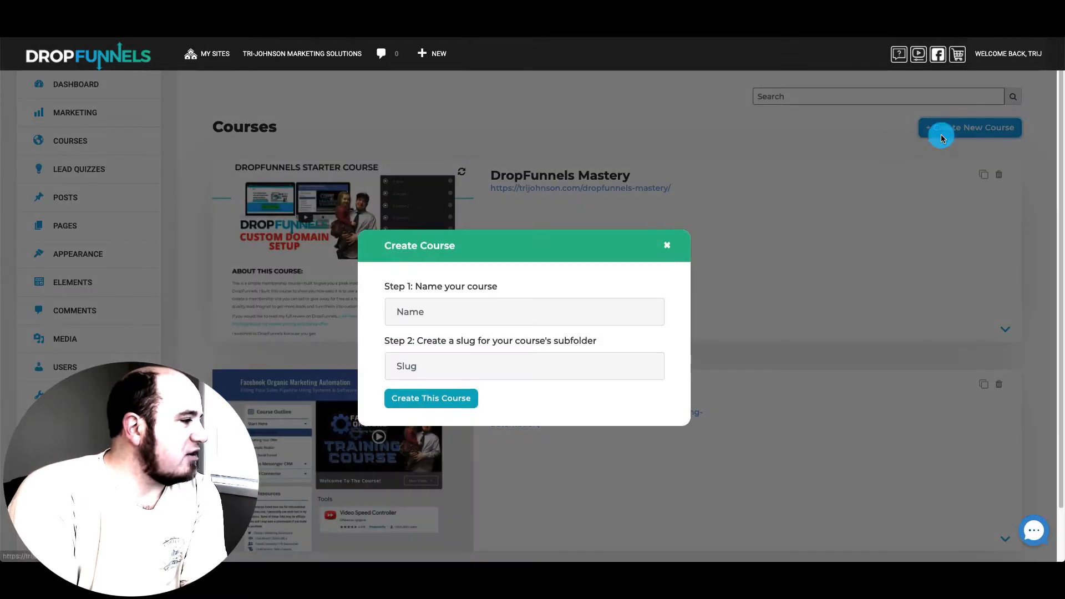
click(470, 316)
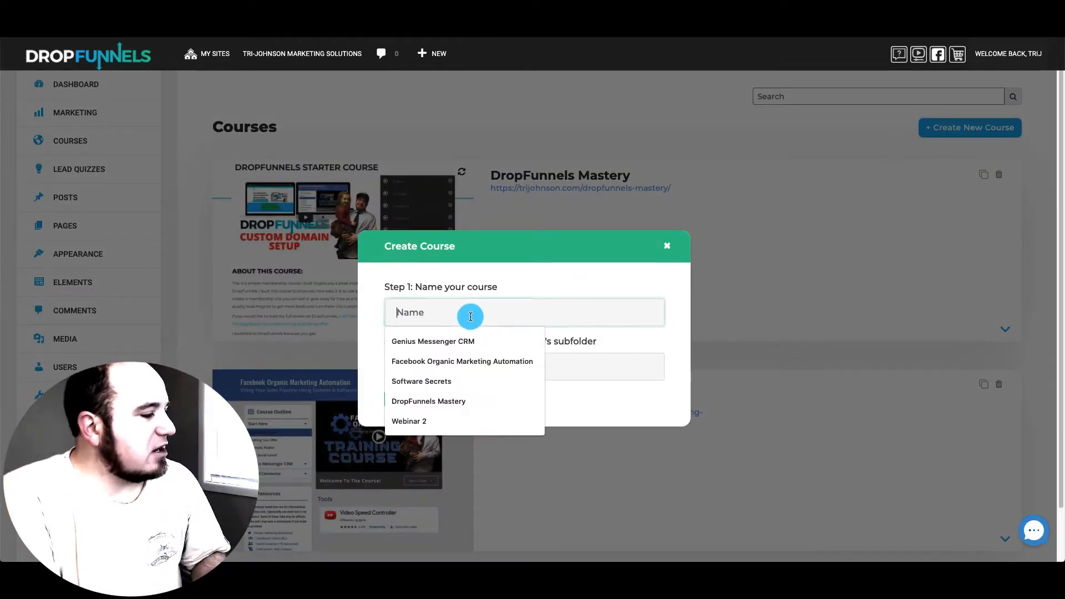
text(Demo)
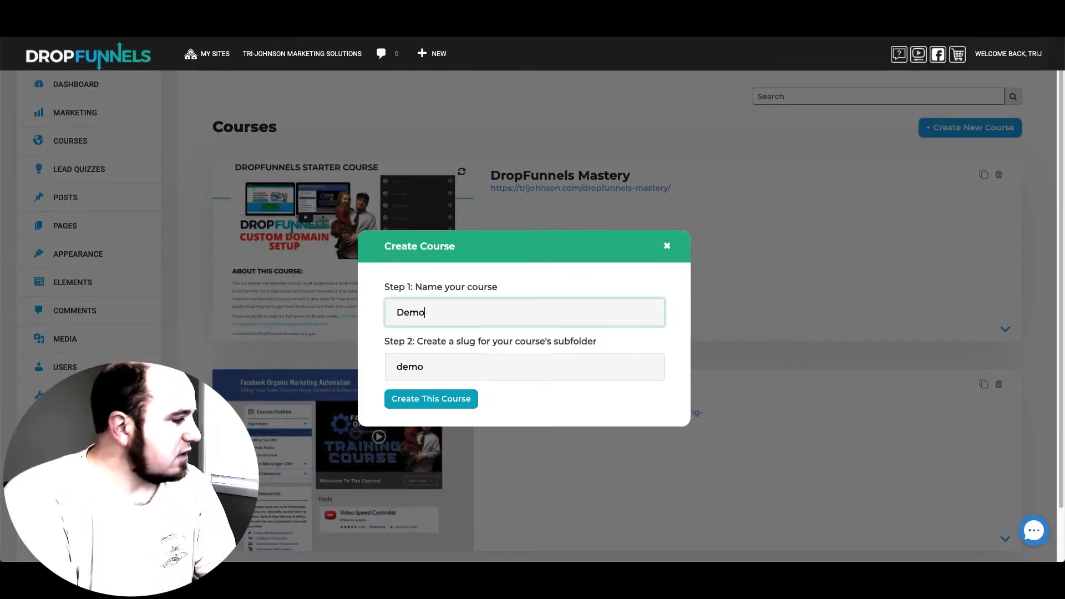
click(453, 406)
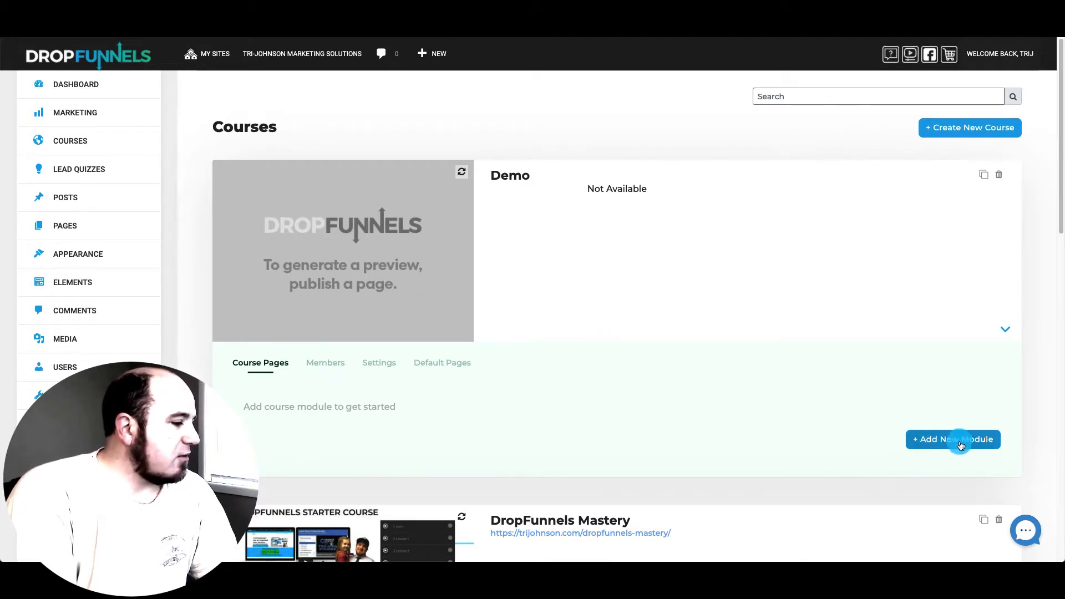
Step: Open the Demo course's member list and examine the form for adding a single member
click(328, 364)
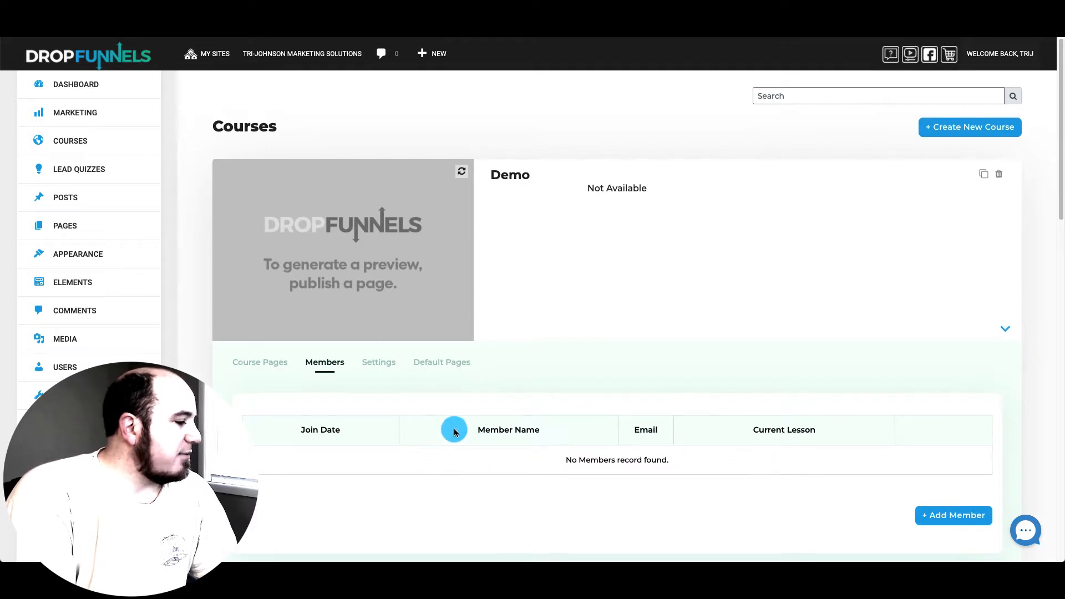
scroll(737, 431, down, 2)
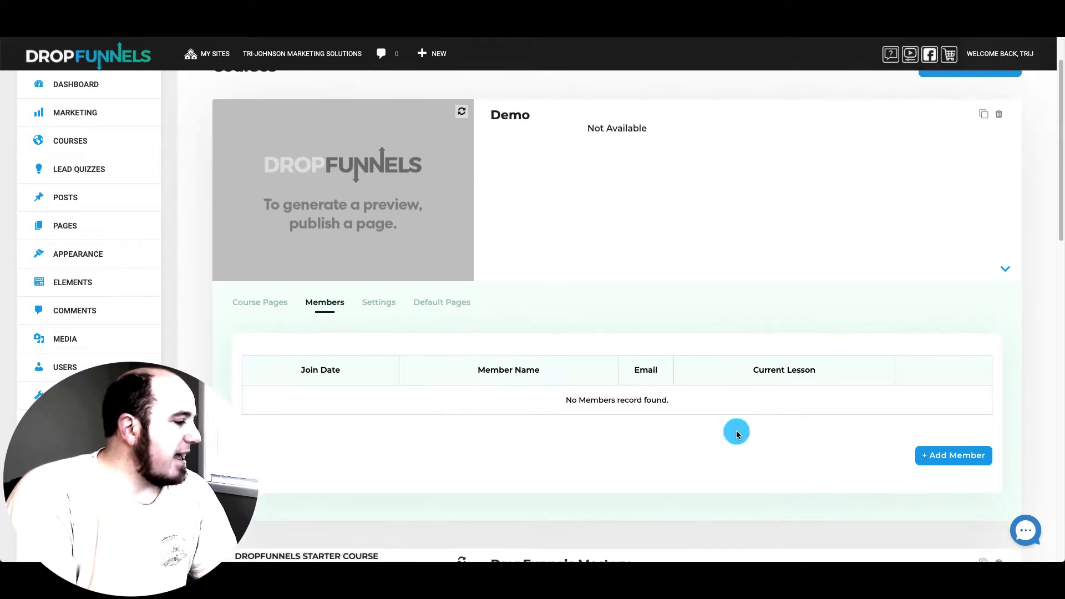
click(939, 457)
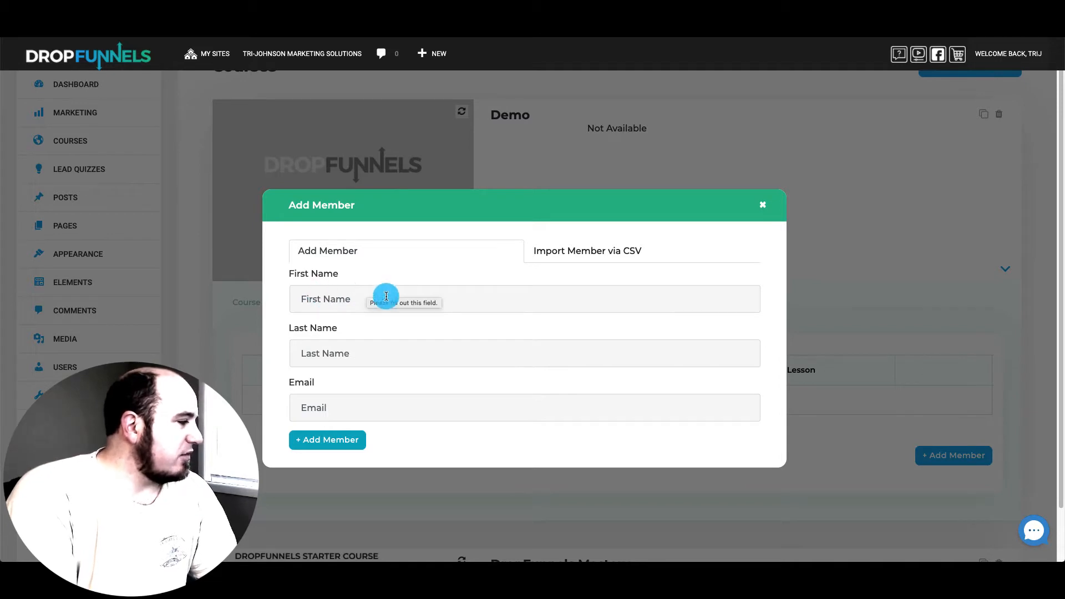
click(345, 439)
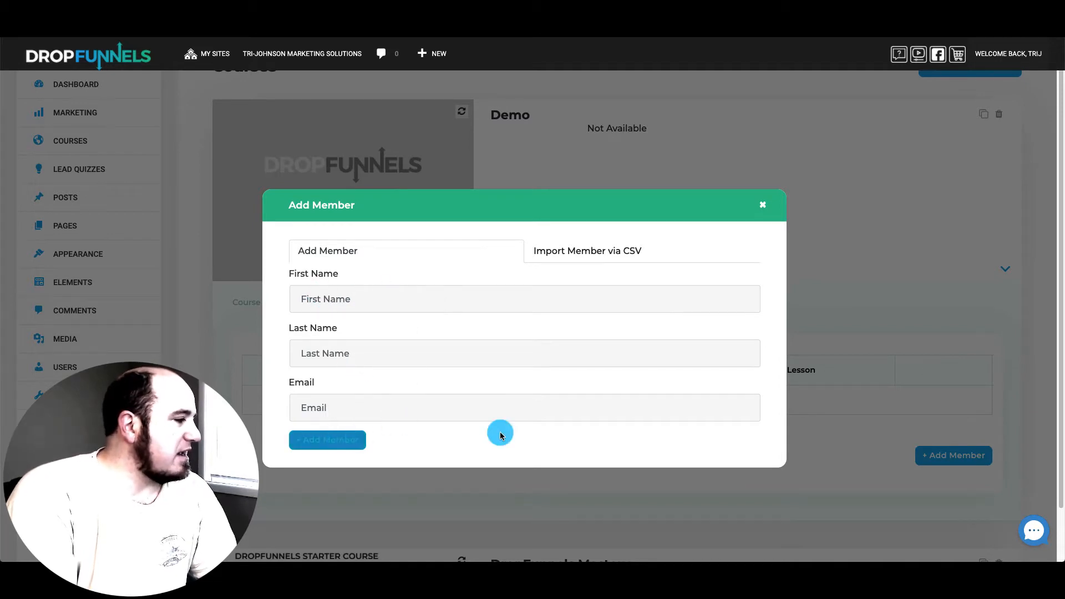
Step: Examine the CSV import and access level options for members, and close the dialog without adding anyone
click(596, 254)
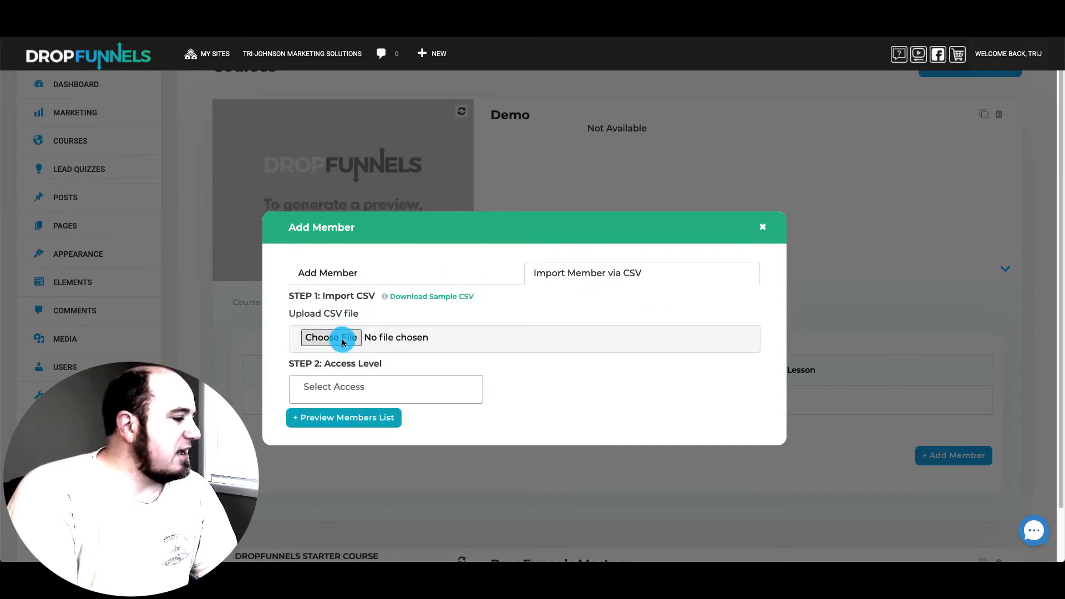
click(374, 391)
click(560, 404)
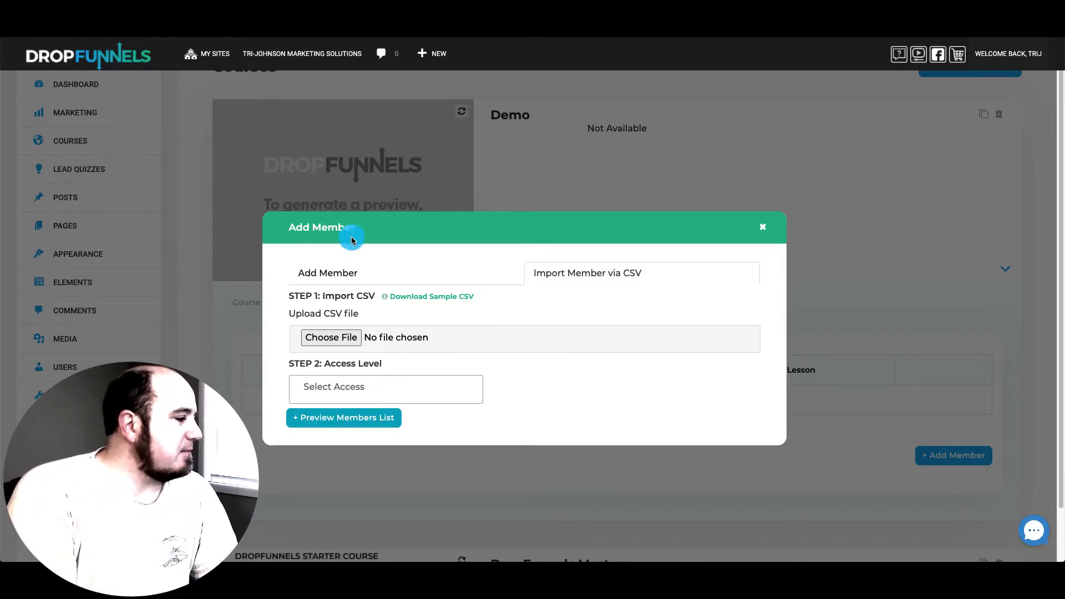
click(328, 273)
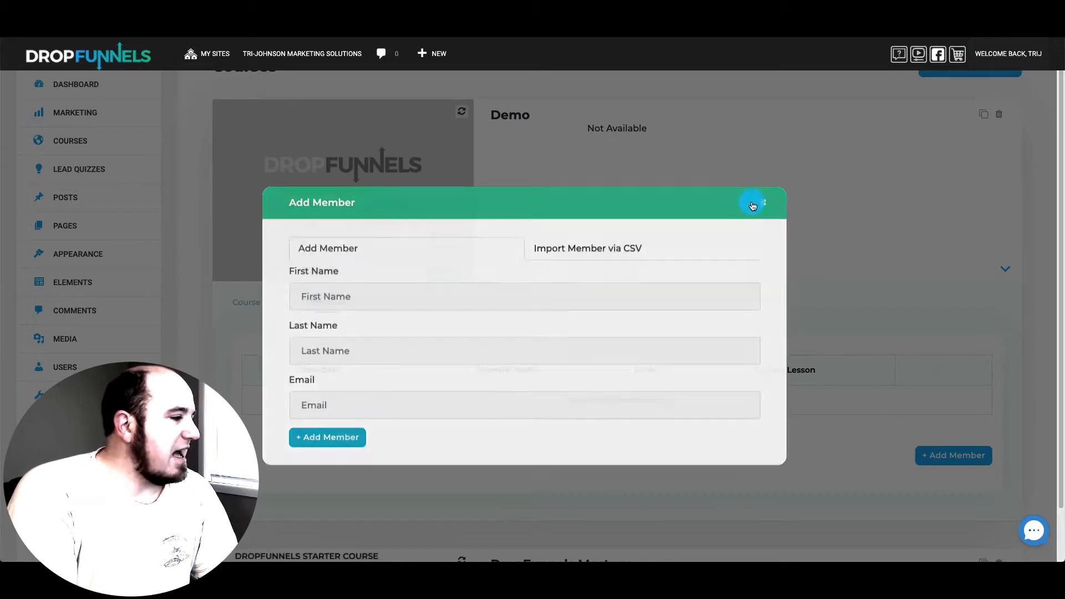
click(761, 204)
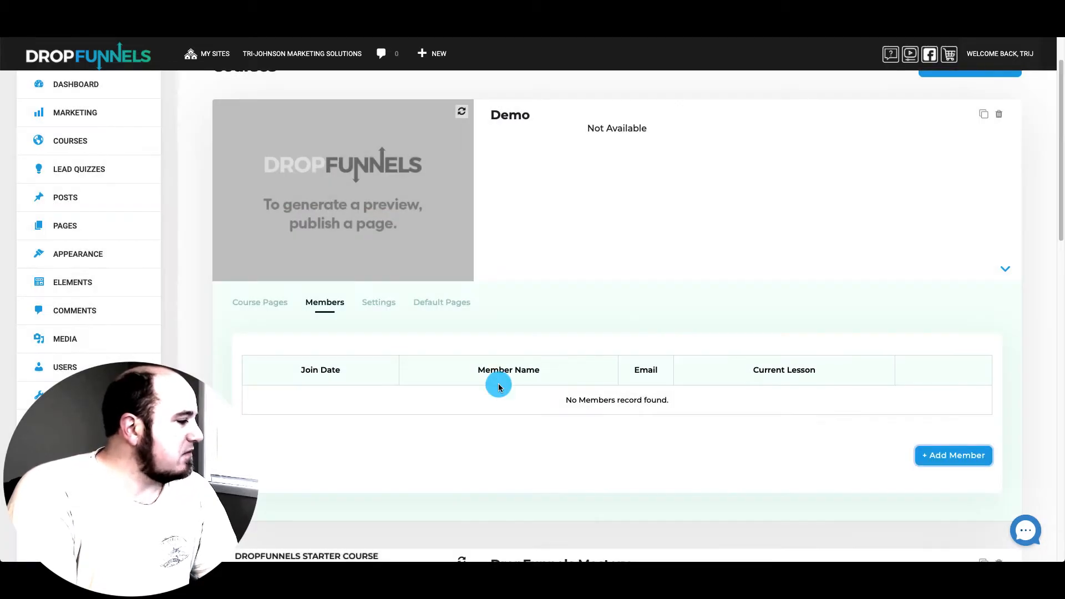
Step: Open the Demo course's settings and copy its share link
click(385, 309)
scroll(551, 346, down, 3)
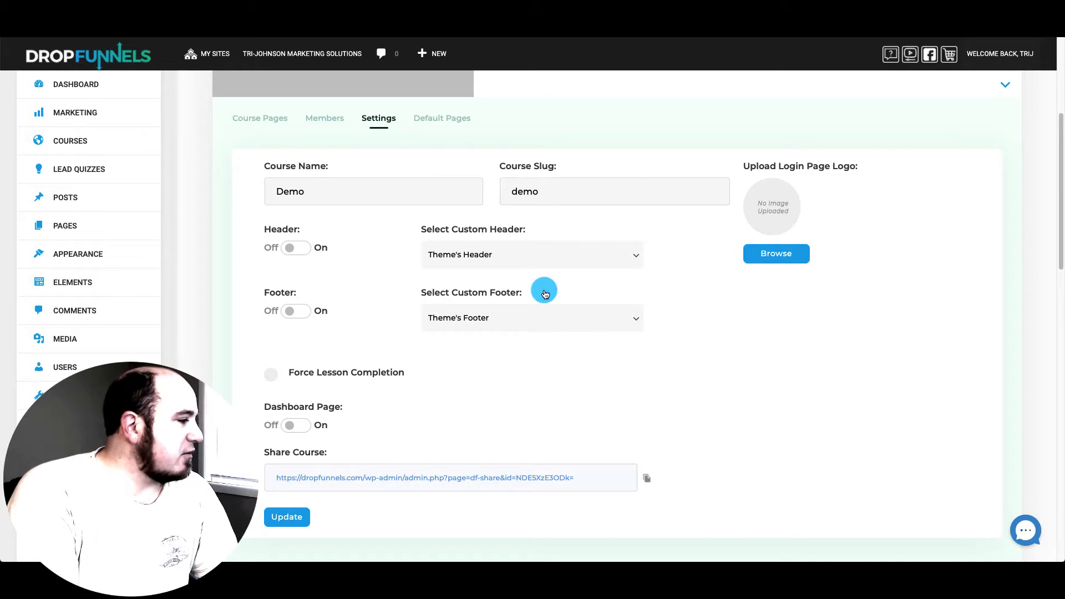
scroll(545, 408, down, 1)
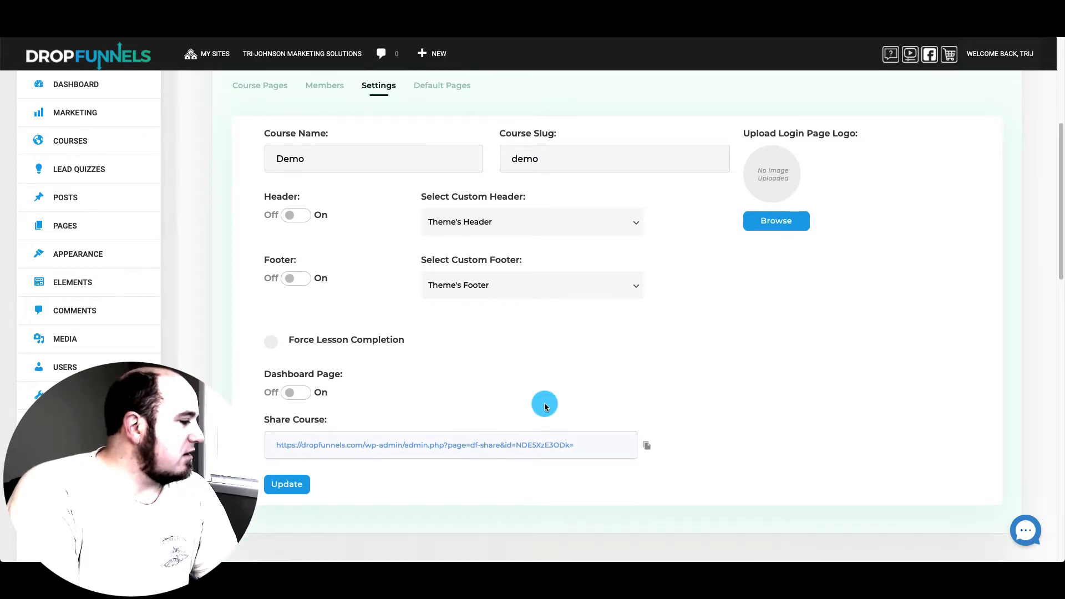
click(648, 448)
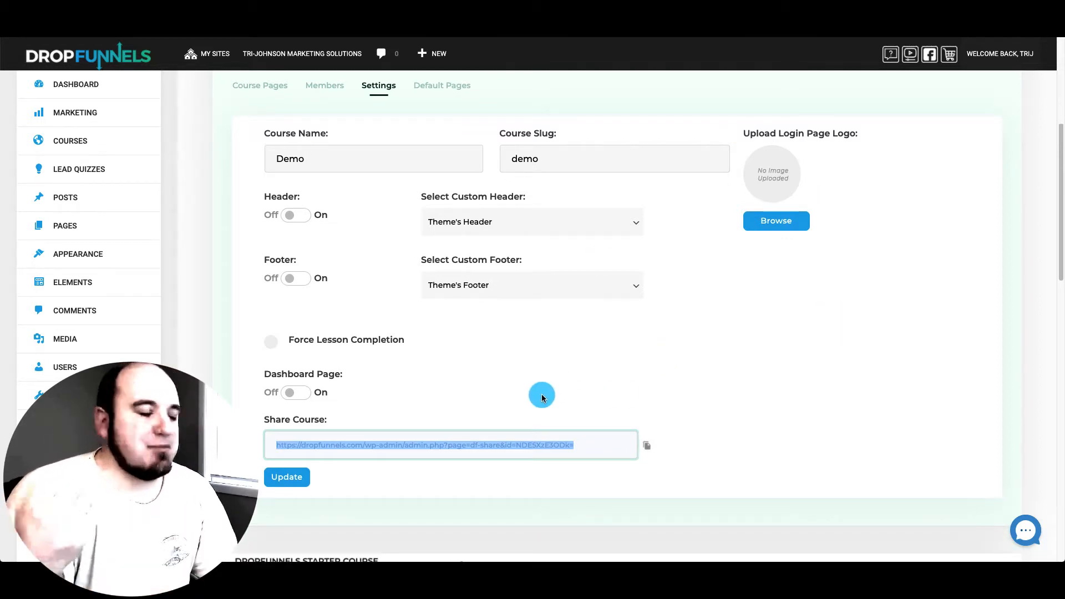
Step: Try out the Force Lesson Completion option for the Demo course and switch it off again
mouse_move(543, 397)
scroll(416, 369, up, 1)
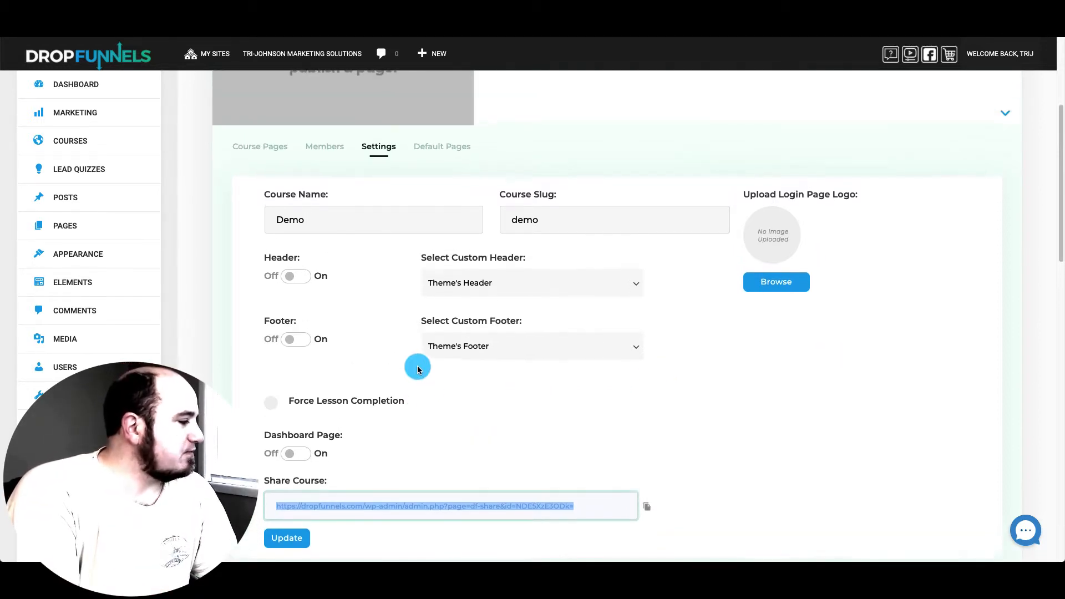
click(271, 407)
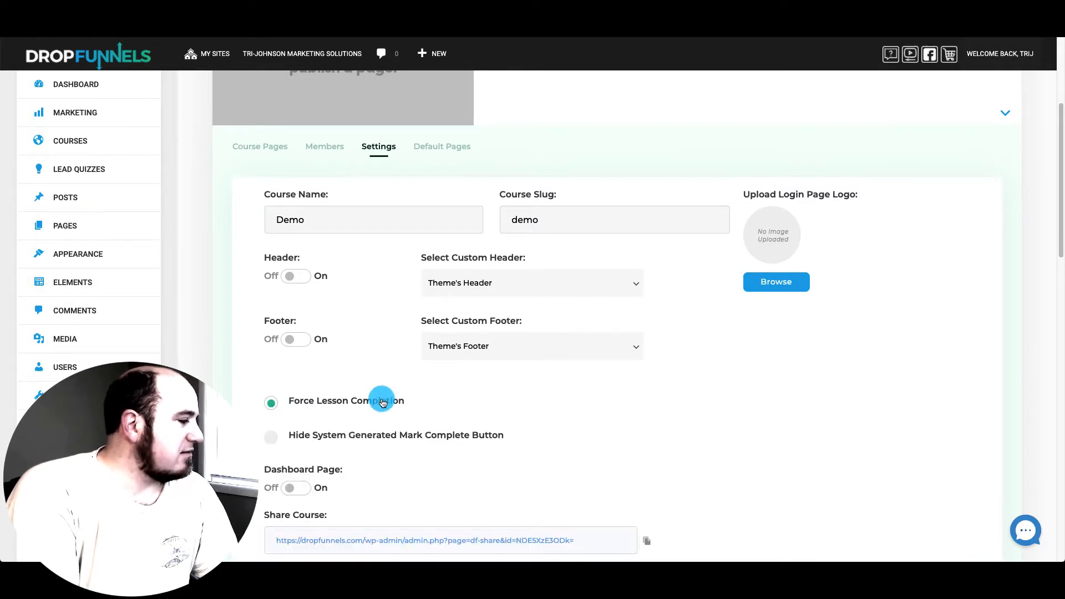
click(273, 403)
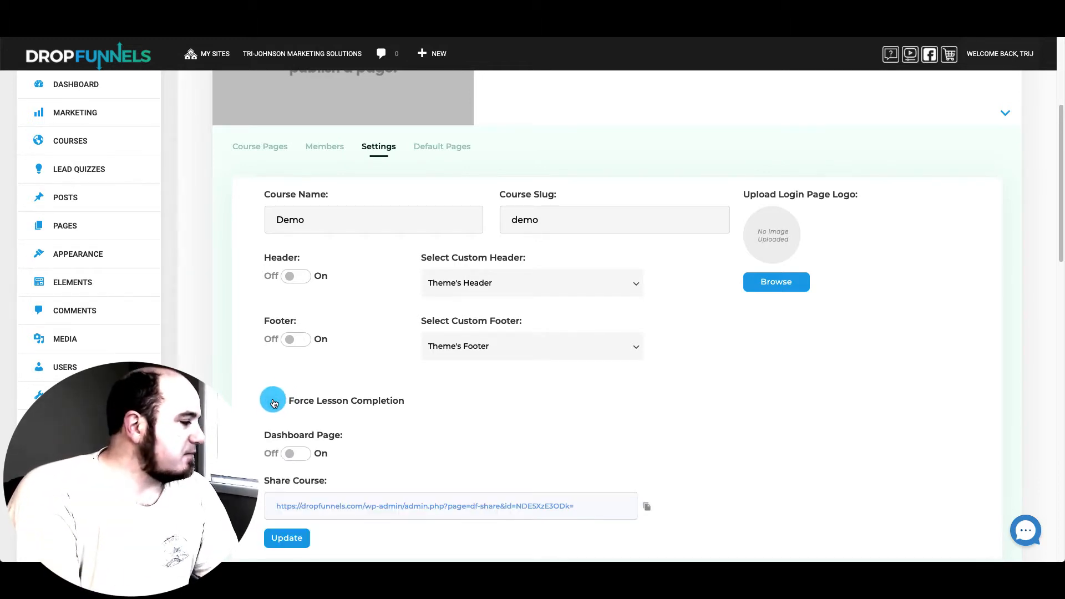
Step: Examine the Force Lesson Completion, header and footer options in the Demo course's settings
click(277, 407)
click(277, 407)
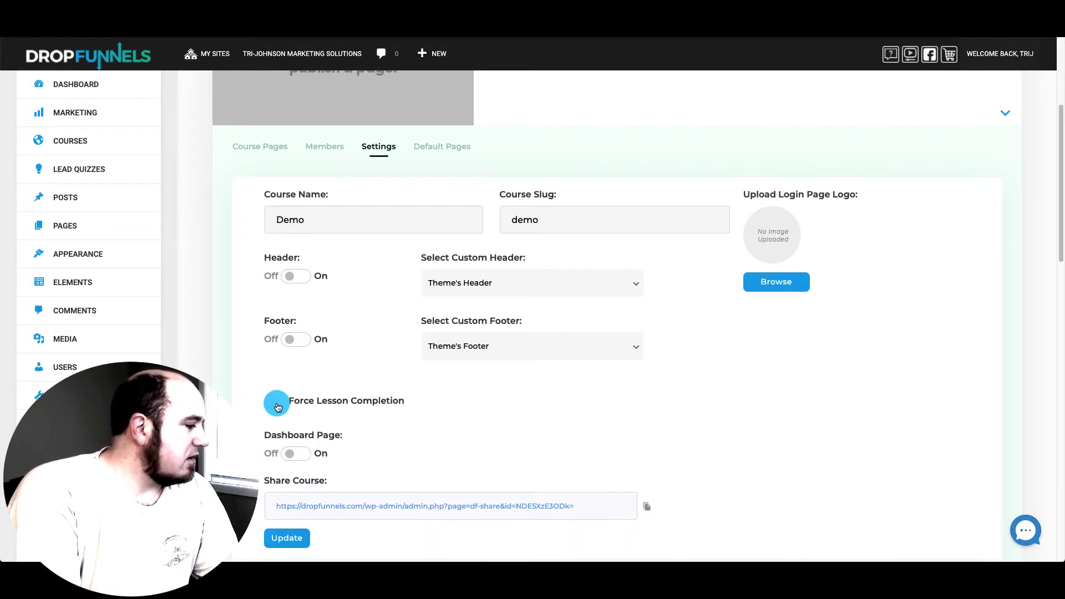
scroll(357, 376, up, 2)
click(291, 340)
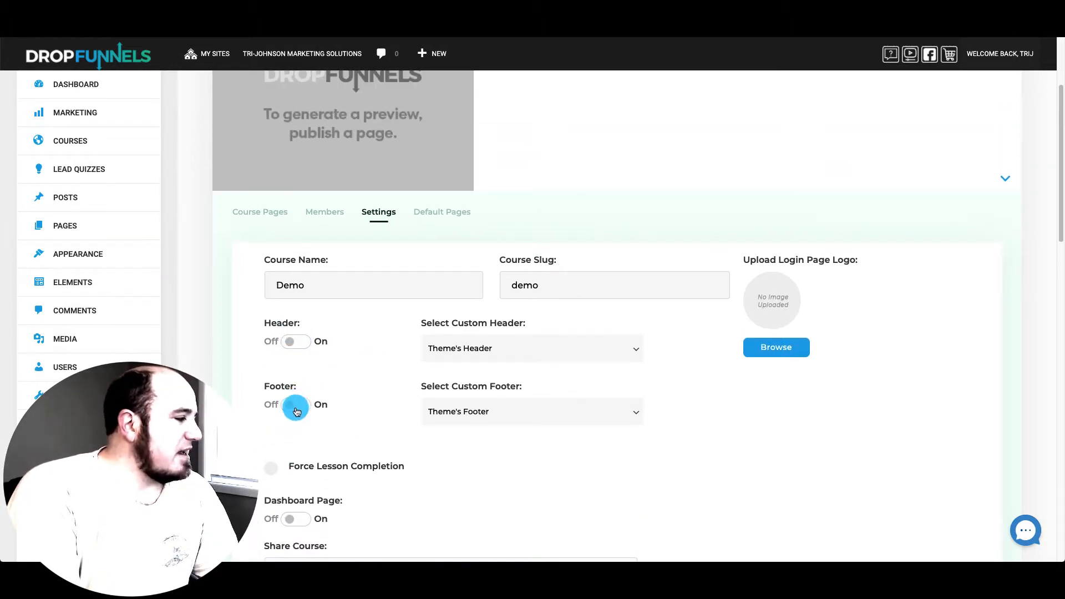
scroll(374, 409, down, 1)
scroll(372, 407, down, 3)
scroll(443, 332, up, 2)
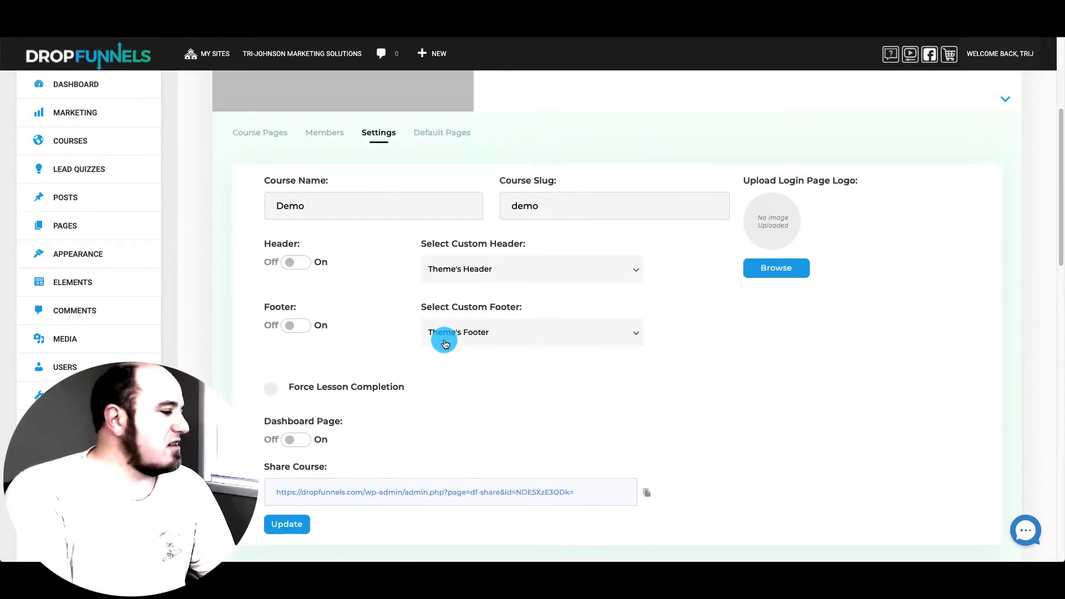
Step: Try out the Dashboard Page option for the Demo course and switch it off again
click(297, 439)
scroll(434, 439, down, 1)
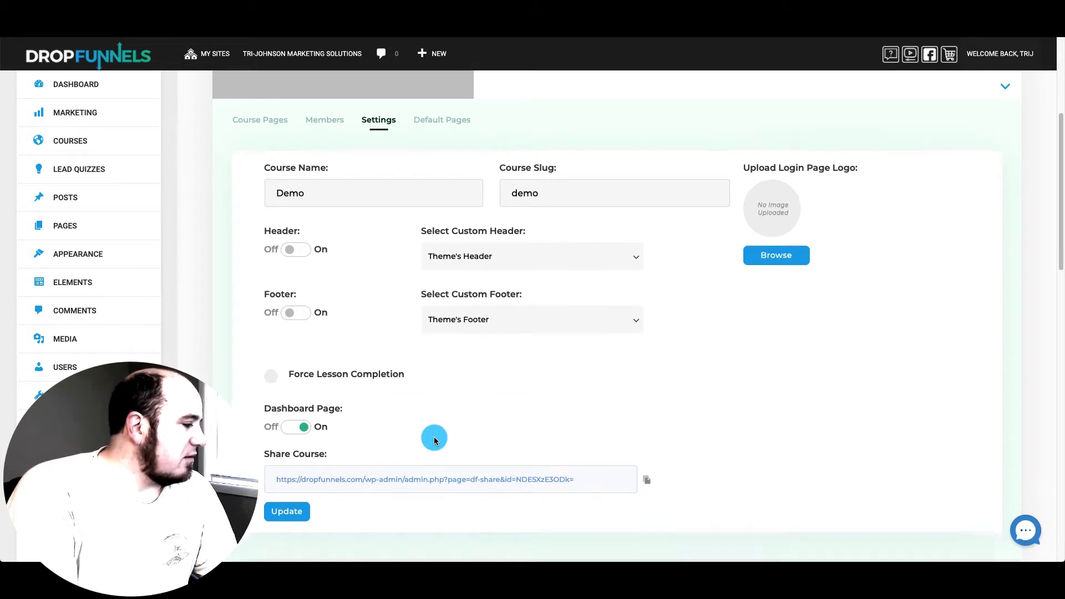
scroll(434, 440, down, 1)
click(303, 382)
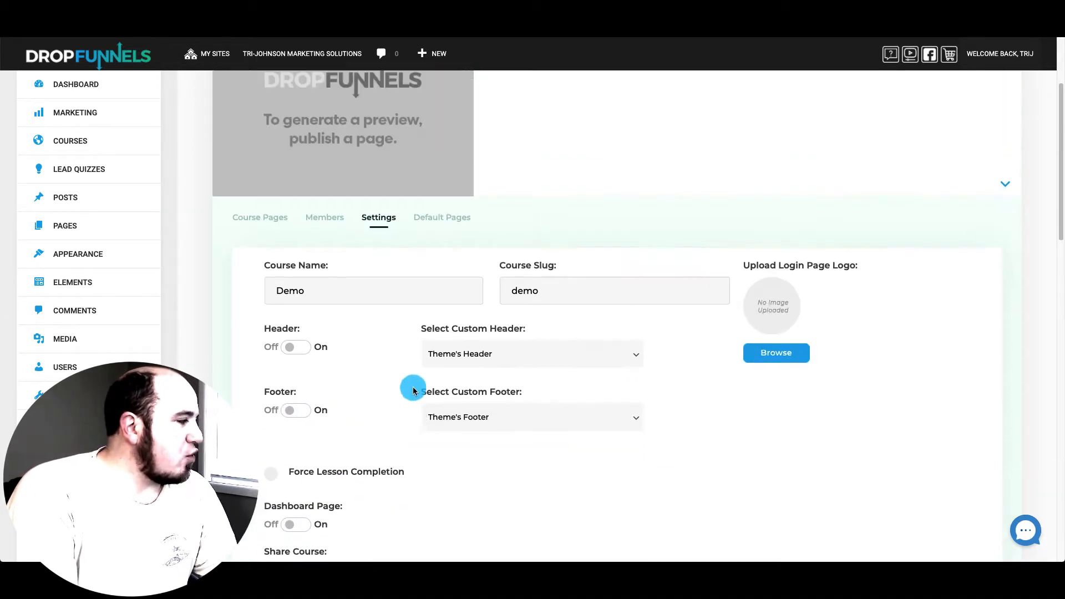
Step: Open the Demo course's default pages and examine the login, forgot password, access blocked, dashboard and lesson template entries
scroll(377, 405, up, 4)
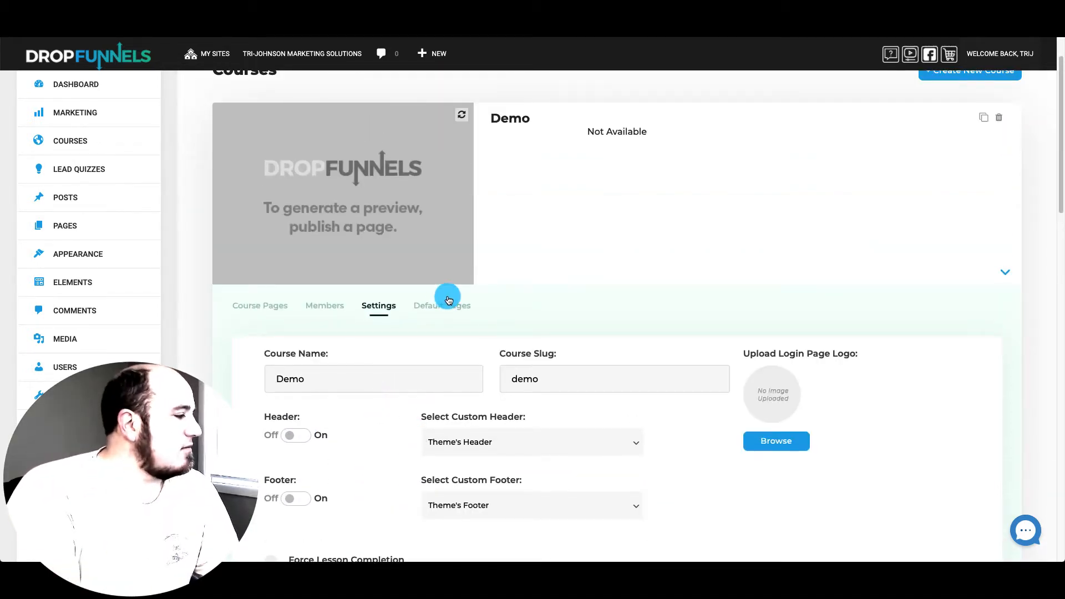
click(458, 312)
scroll(538, 364, down, 2)
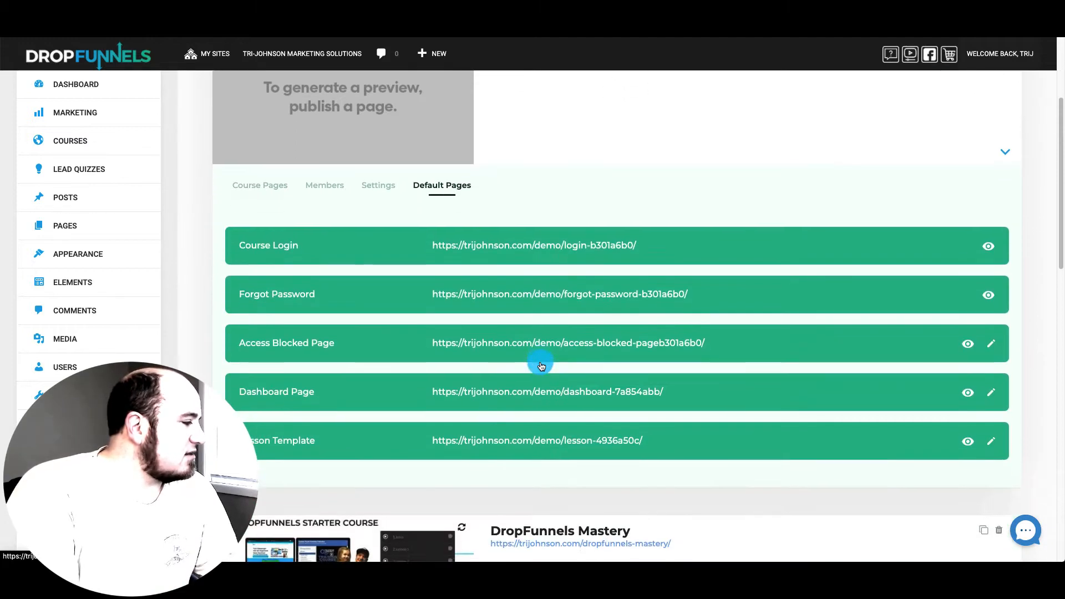
scroll(499, 358, up, 1)
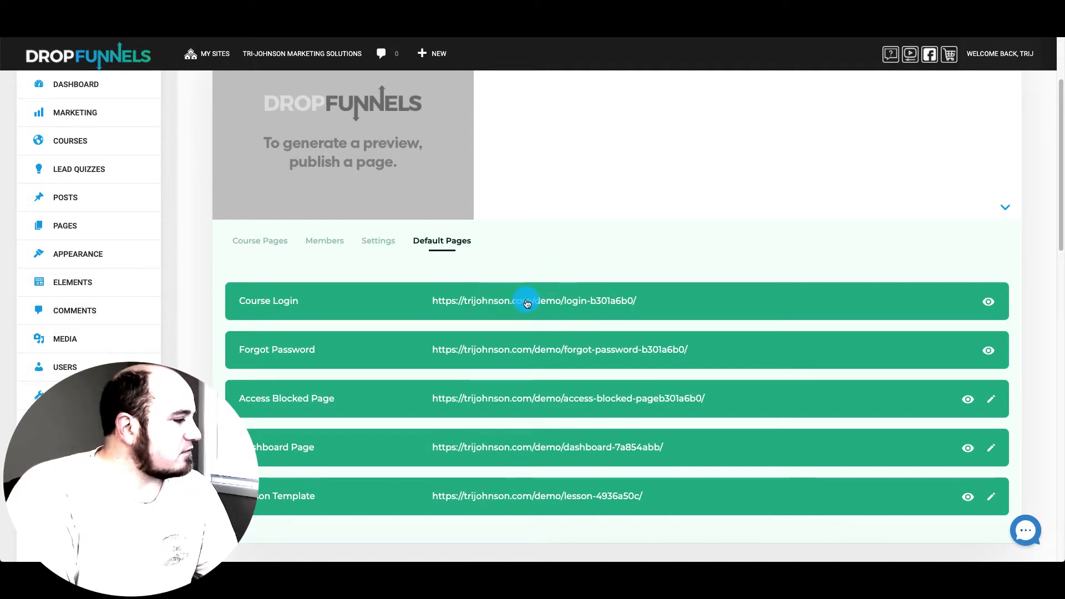
Step: Return to the Demo course's pages and create a module named Demo Module 1
click(239, 240)
scroll(559, 337, up, 2)
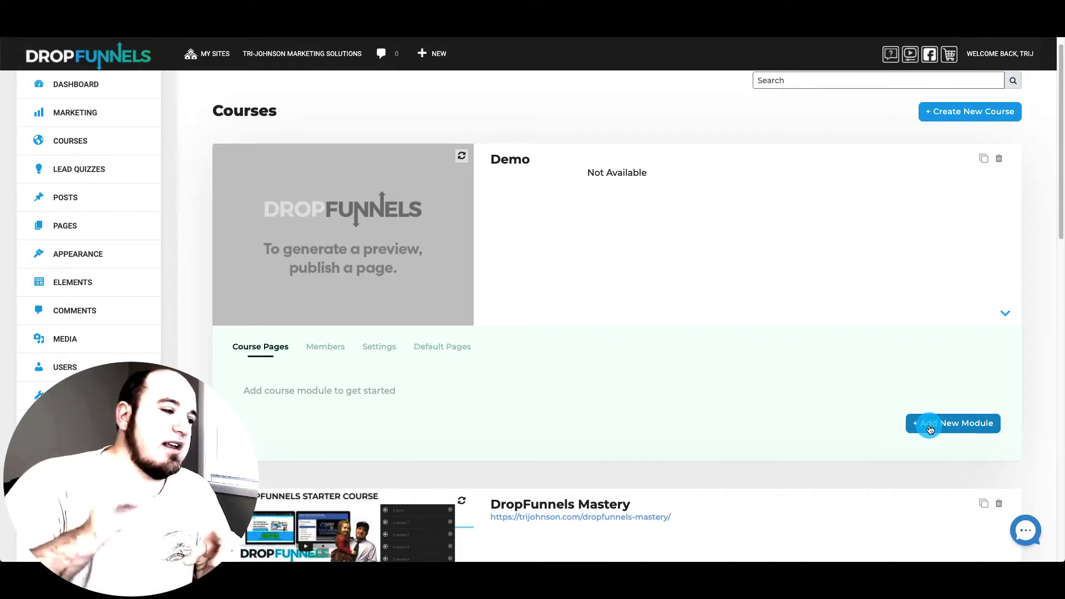
click(963, 423)
click(526, 308)
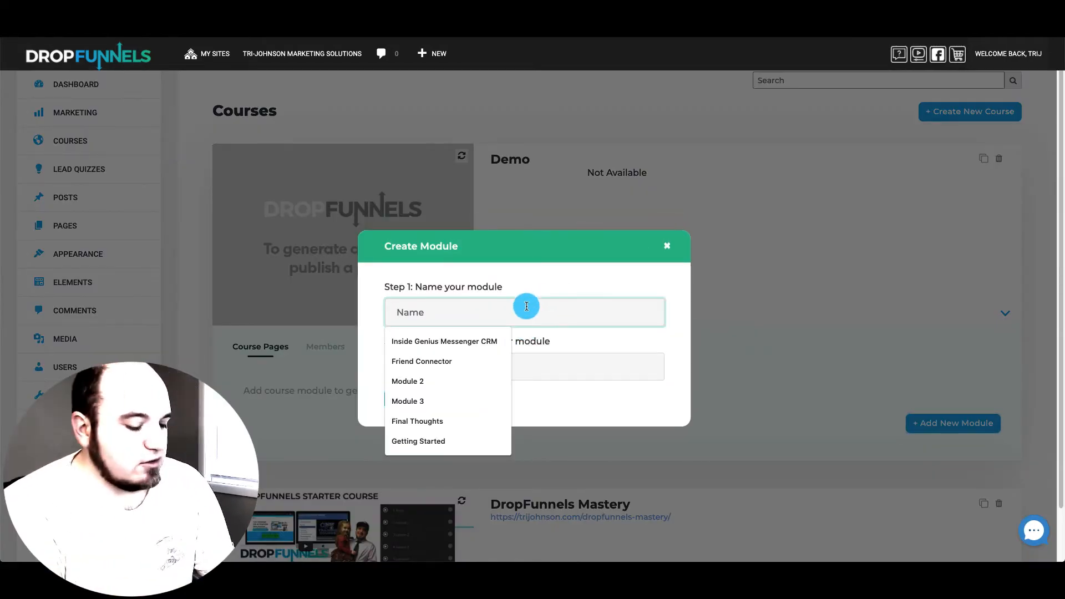
text(Demo Module 1)
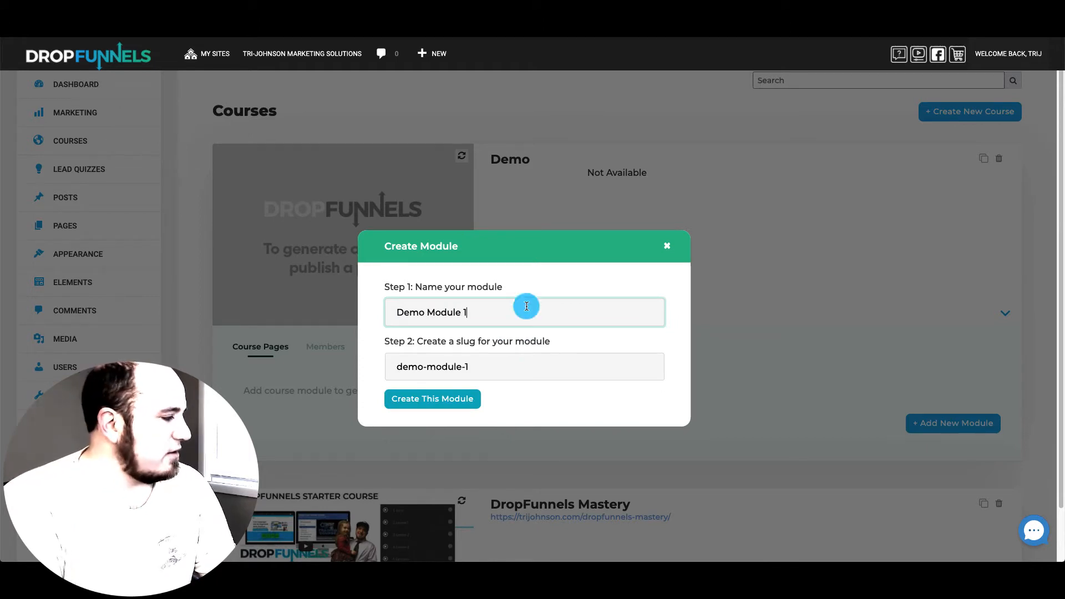
click(465, 400)
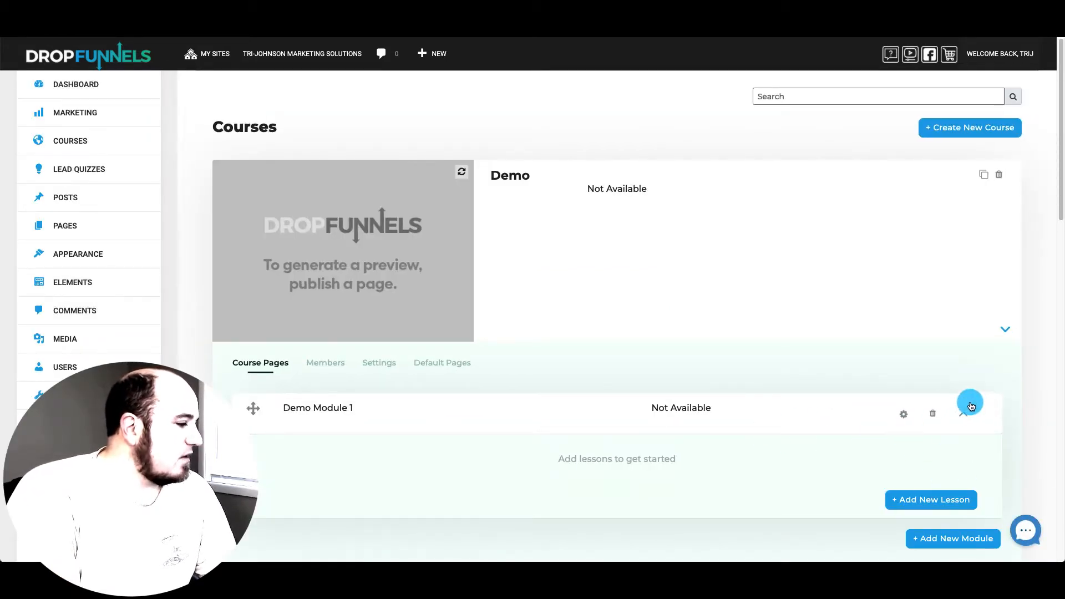
Step: Collapse and re-expand Demo Module 1, and open its name and slug settings
click(962, 417)
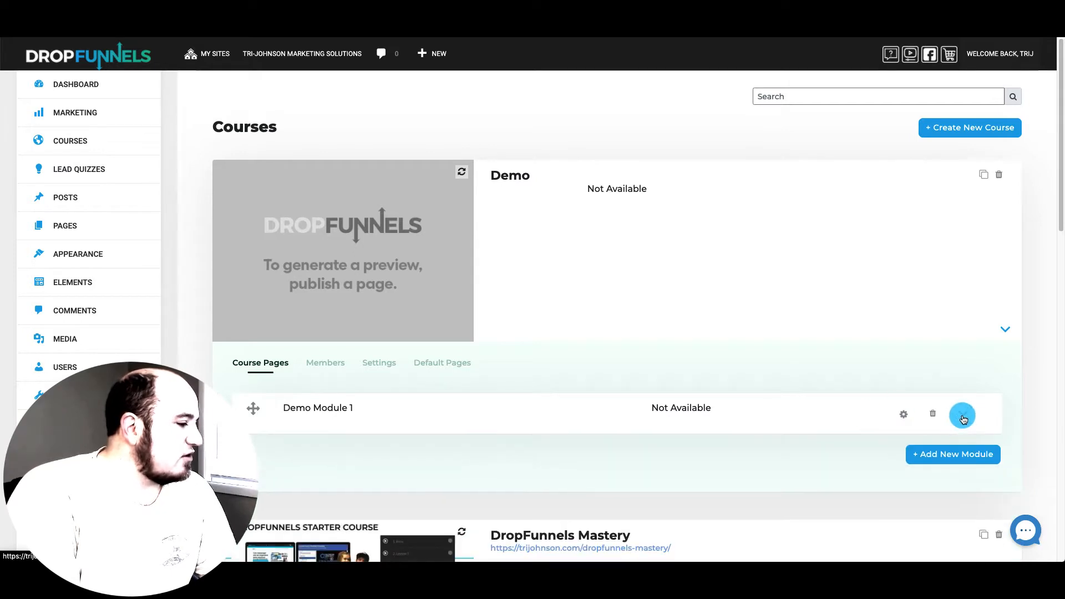
click(963, 413)
click(902, 415)
scroll(606, 421, down, 3)
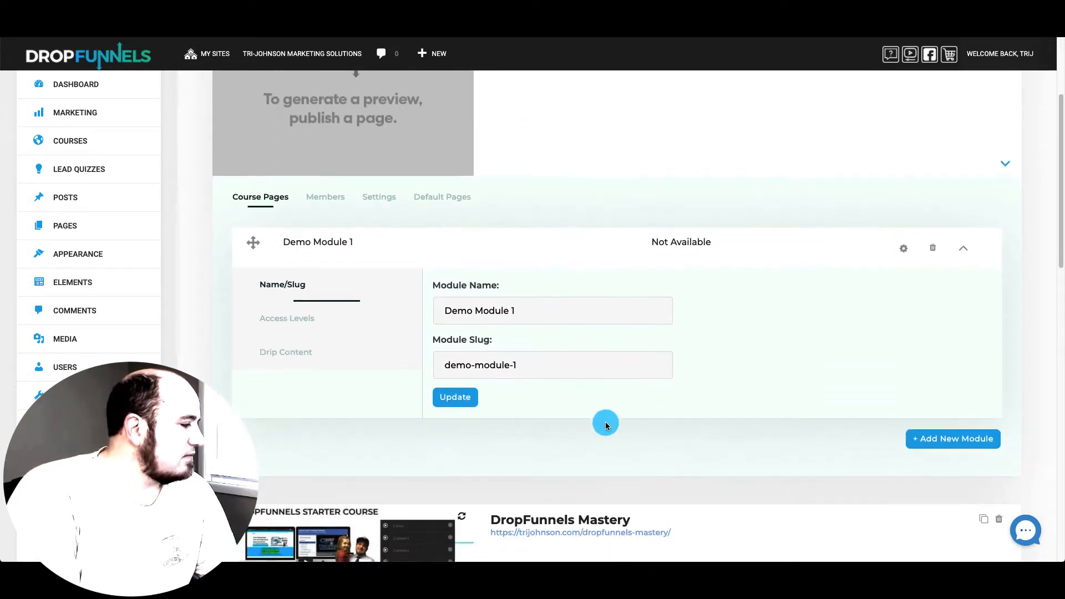
Step: Examine the products offered for Demo Module 1's access levels without selecting any
click(300, 319)
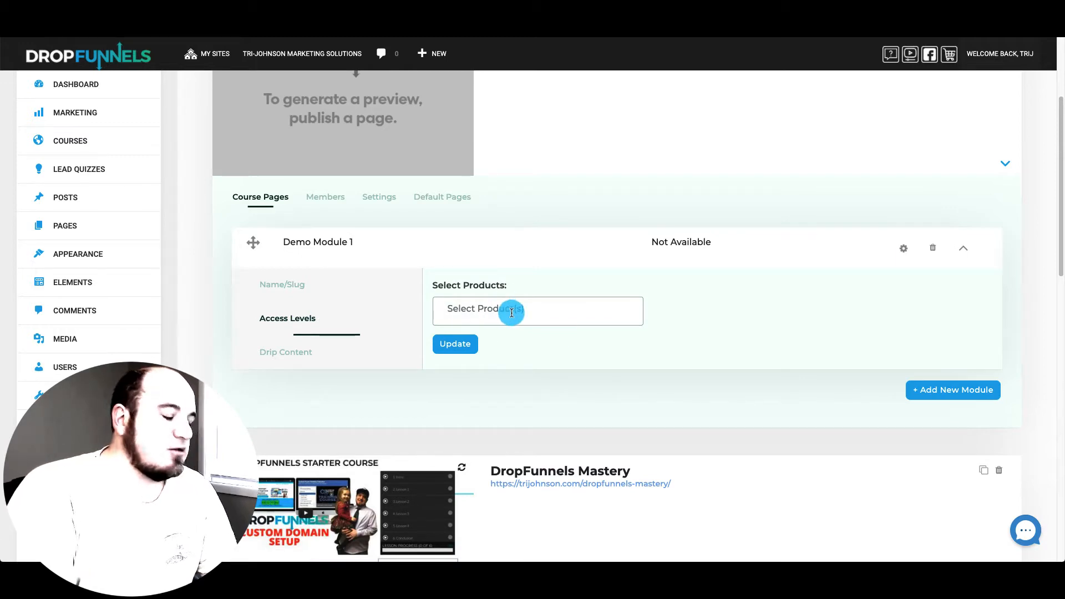
click(511, 311)
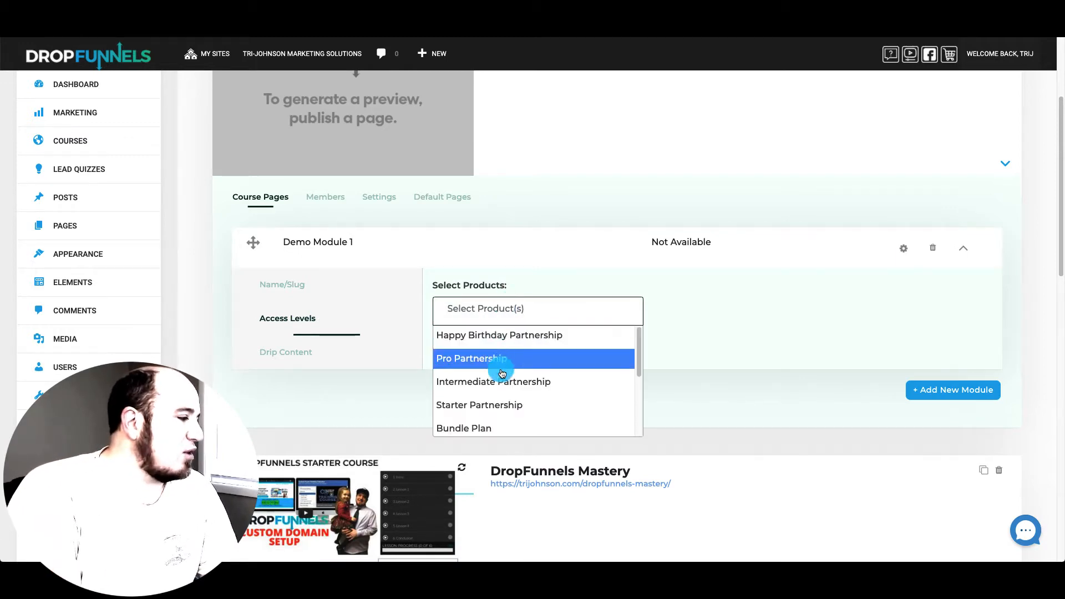
click(550, 262)
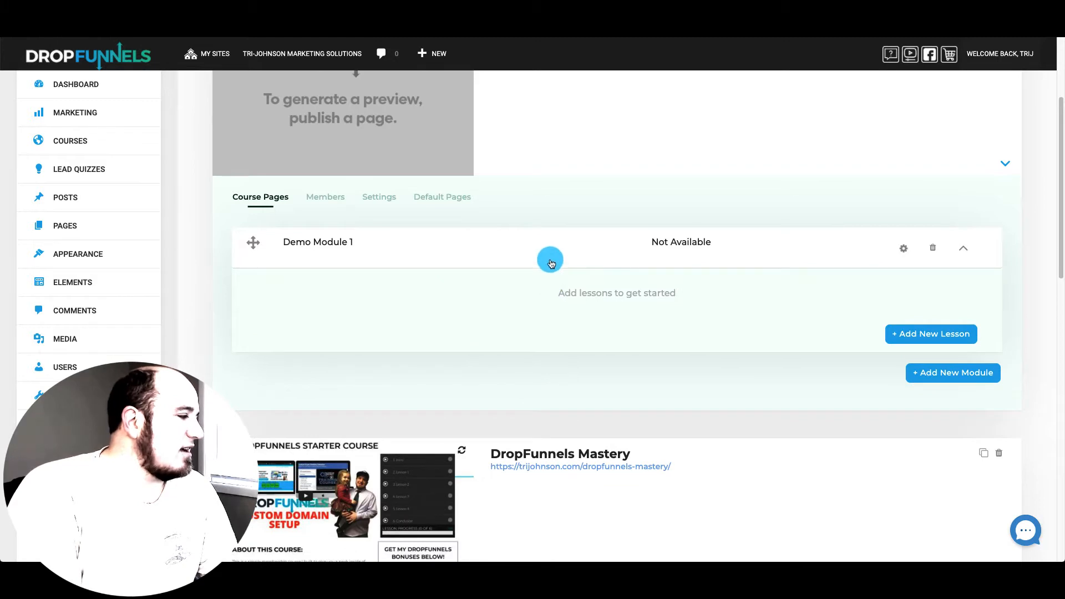
click(963, 248)
click(904, 246)
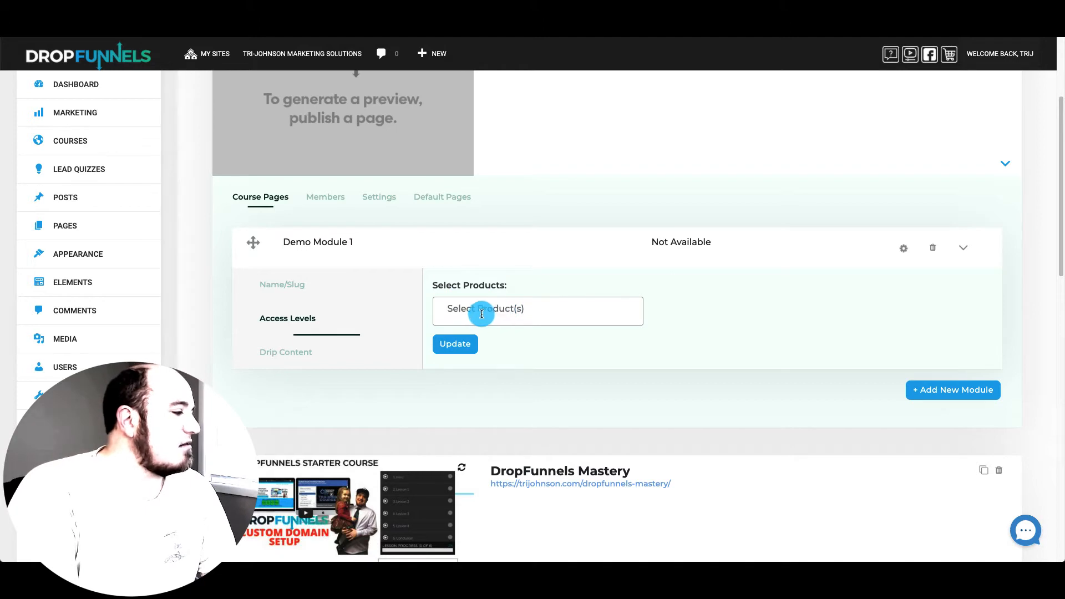
click(483, 314)
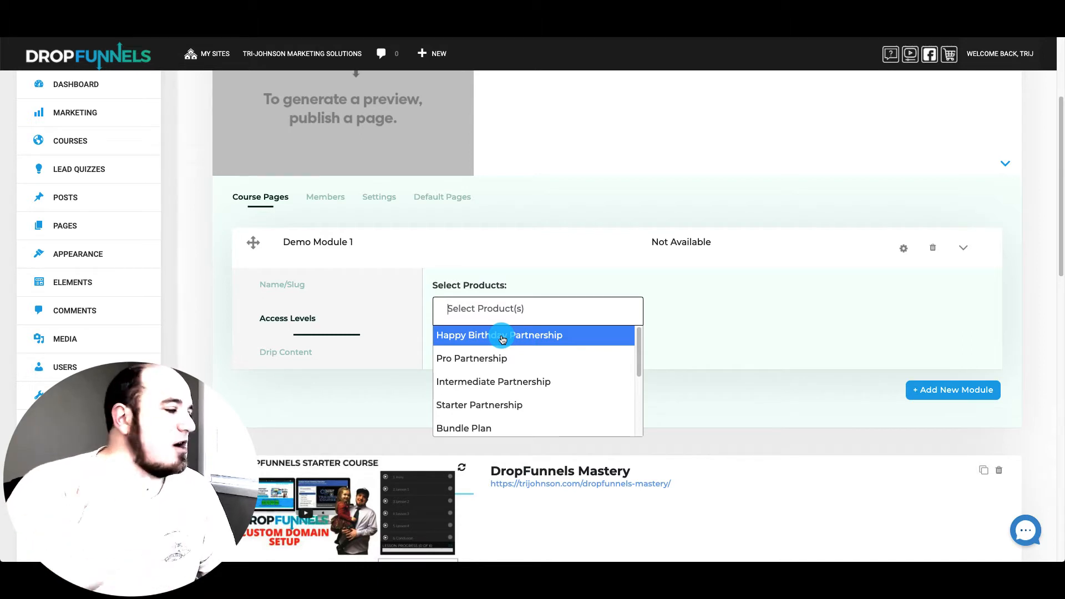
click(749, 308)
Step: Examine Demo Module 1's drip content release time units and its name and slug settings, and return to its lesson list
click(283, 352)
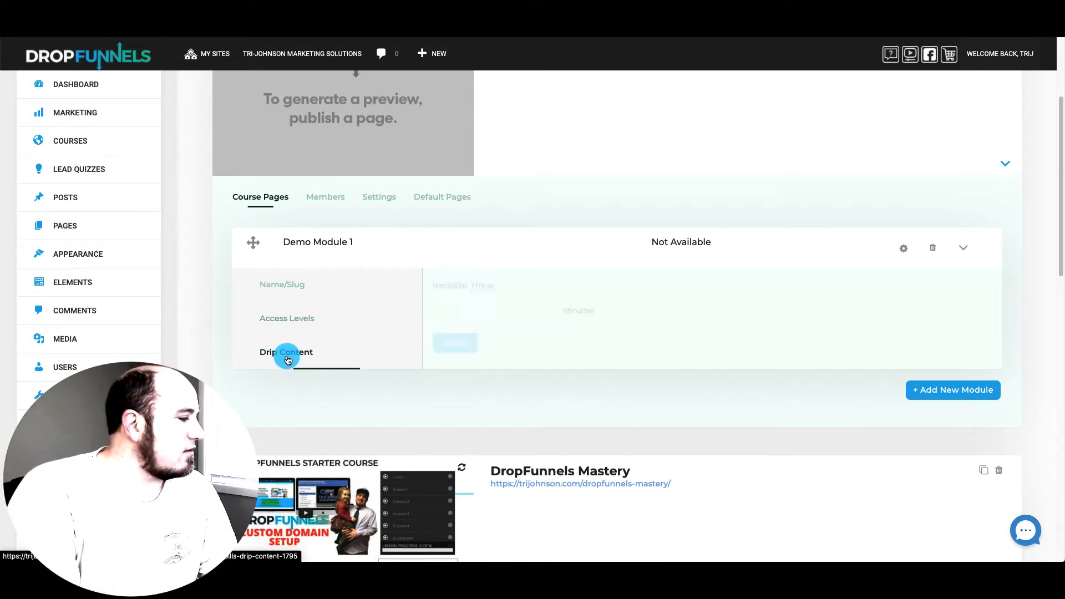
click(627, 310)
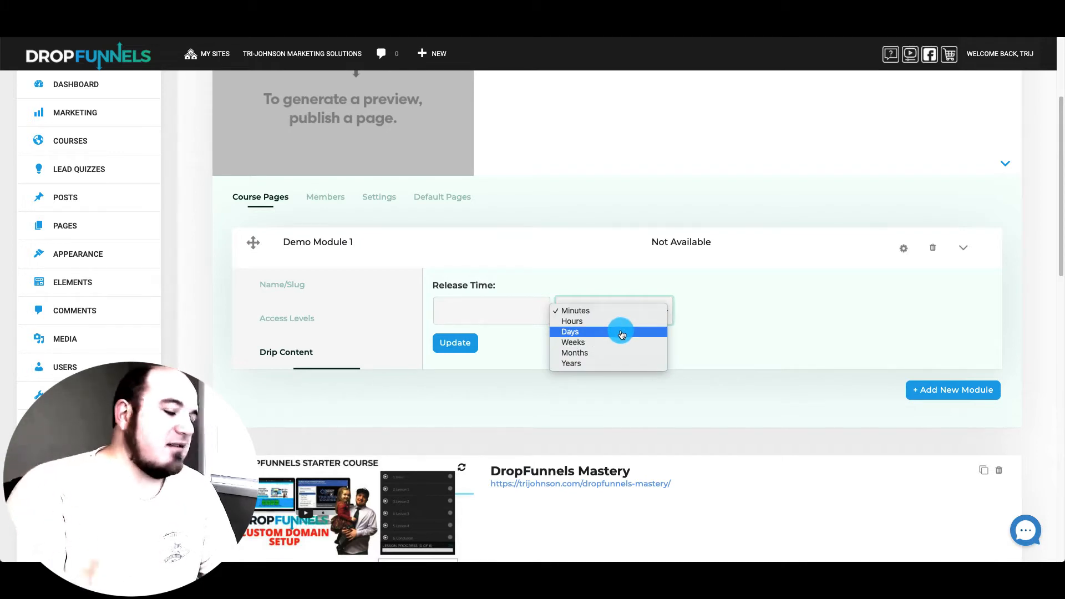
click(709, 316)
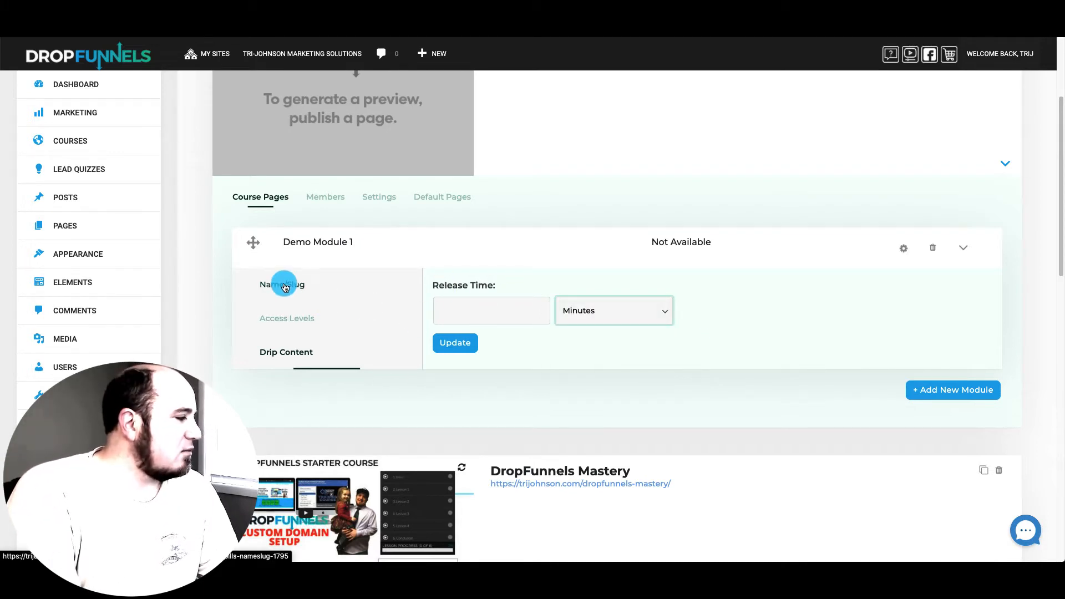
click(284, 286)
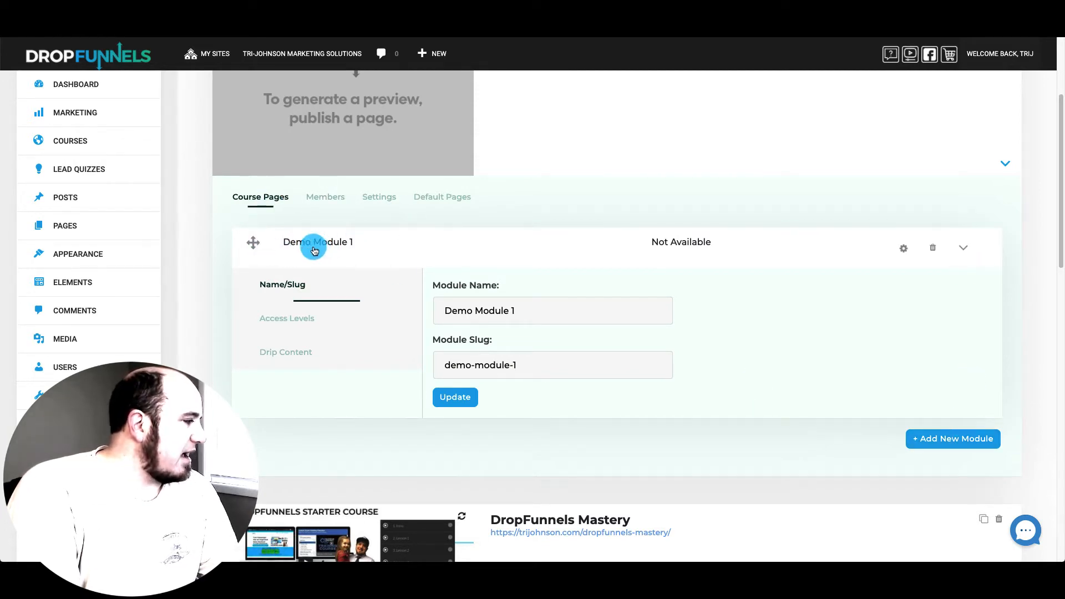
click(329, 231)
click(903, 248)
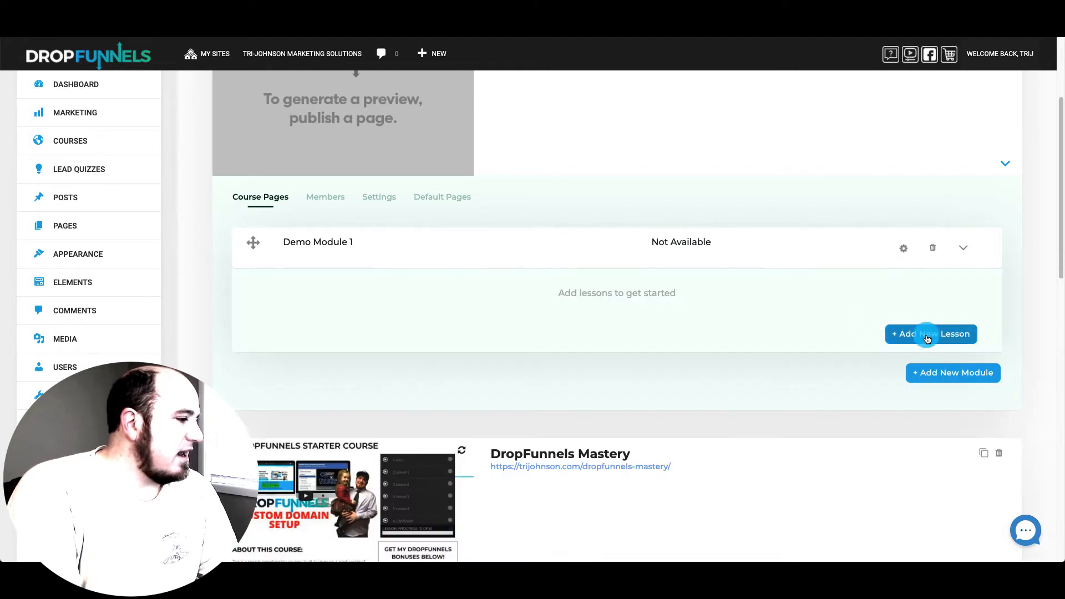
Step: Add a new lesson named Demo Lesson 1 to Demo Module 1
click(929, 333)
click(451, 312)
text(Demo Lesson 1)
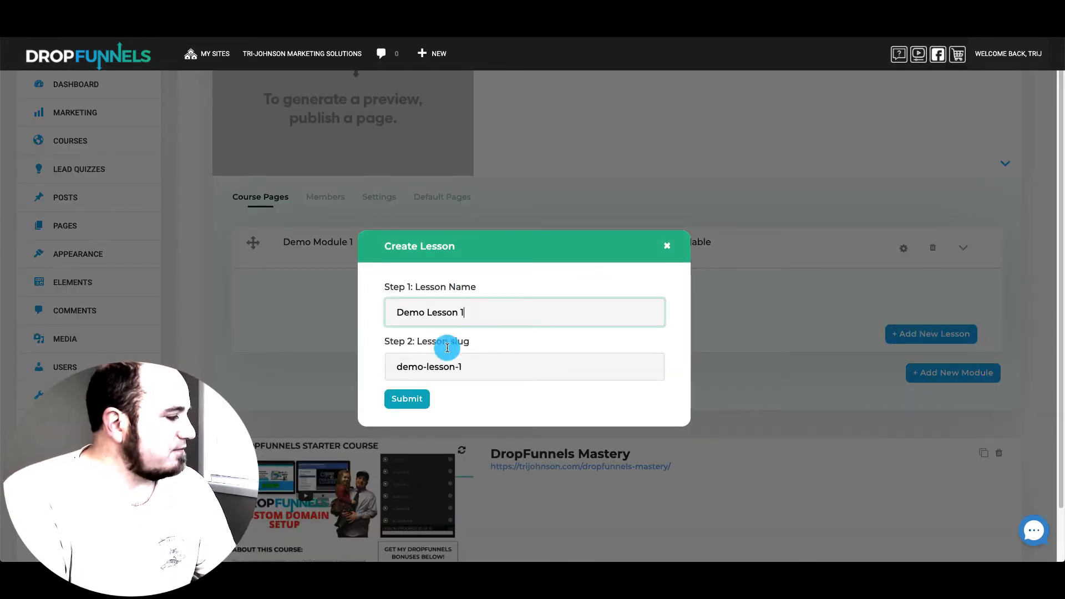
click(410, 402)
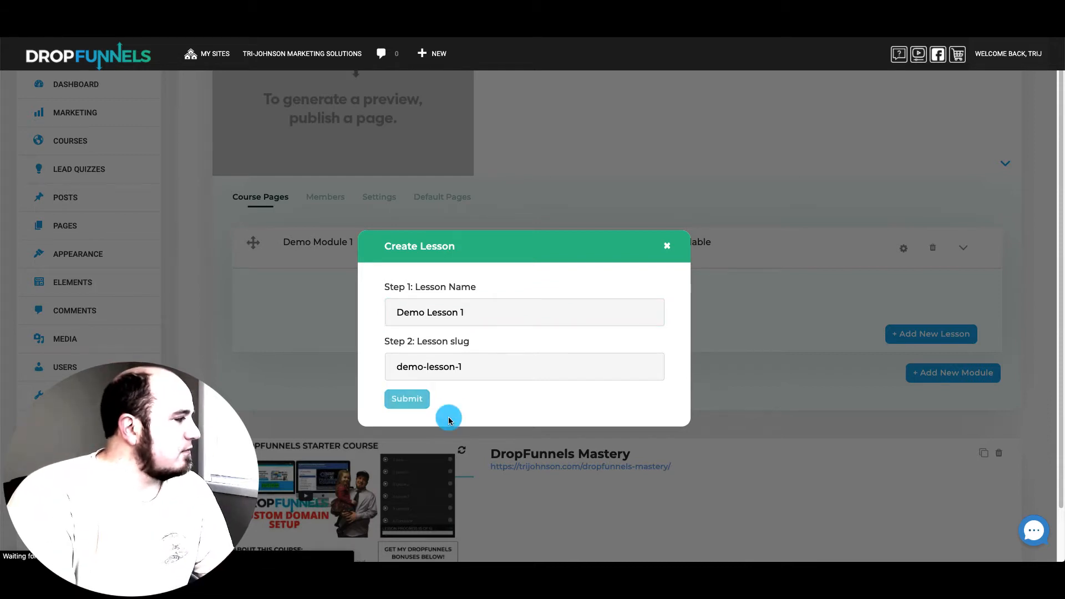
Step: Expand Demo Lesson 1 to examine its name, slug and preview, and collapse it again
scroll(930, 378, down, 3)
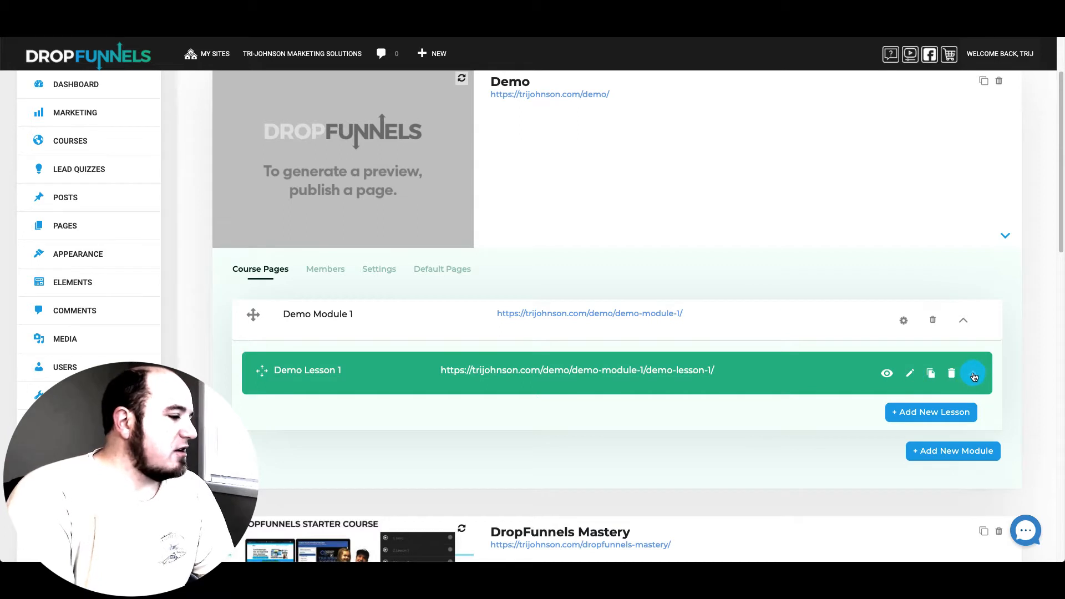
click(974, 376)
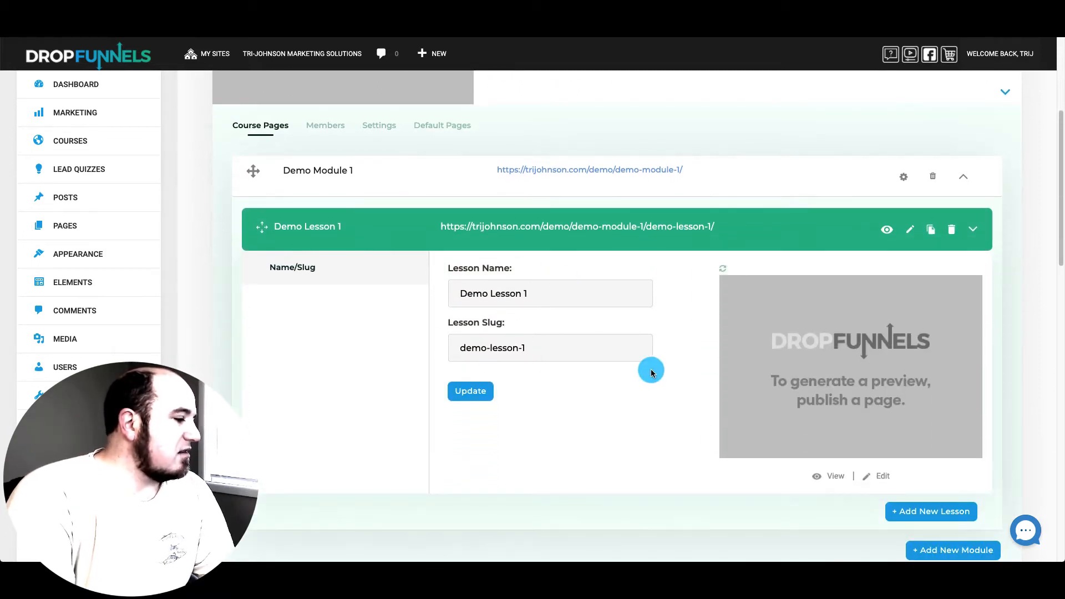
scroll(915, 355, up, 3)
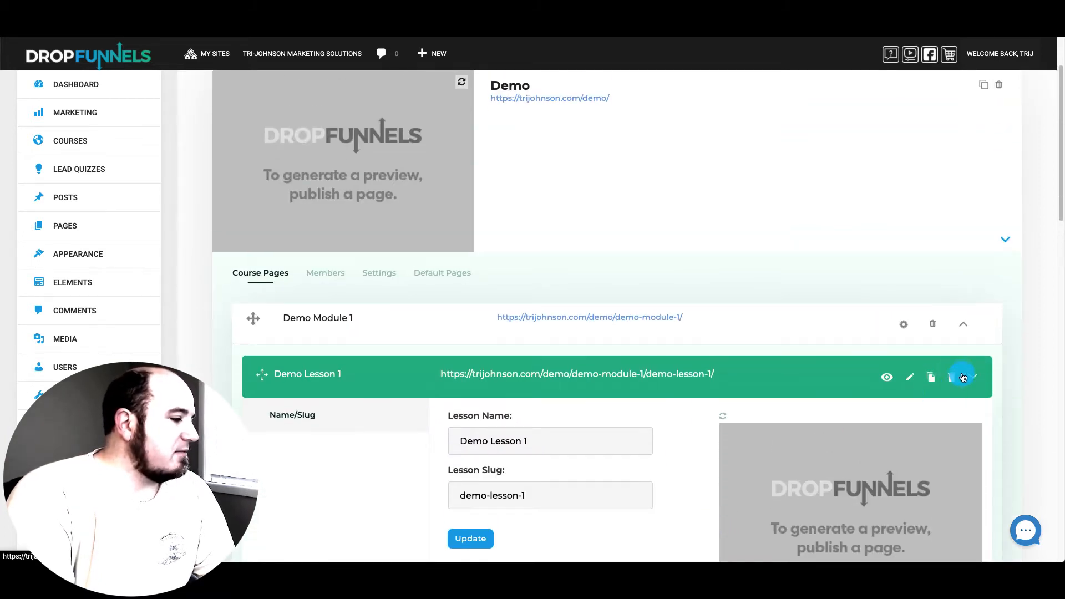
click(963, 378)
scroll(951, 366, down, 1)
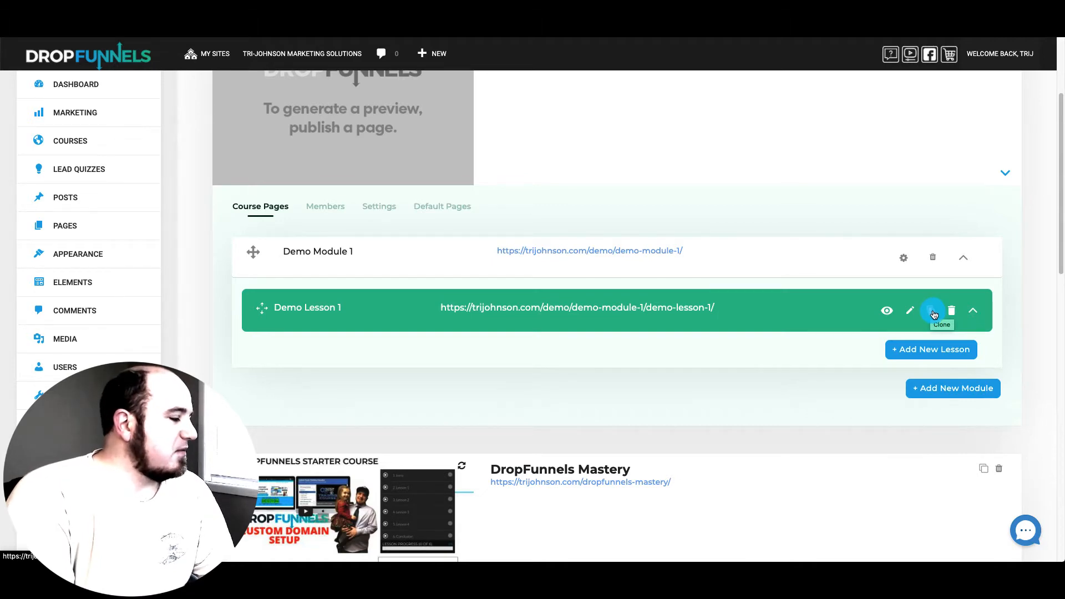
Step: Examine the name, slug and module options for cloning Demo Lesson 1, and close the dialog without cloning
click(933, 314)
click(491, 397)
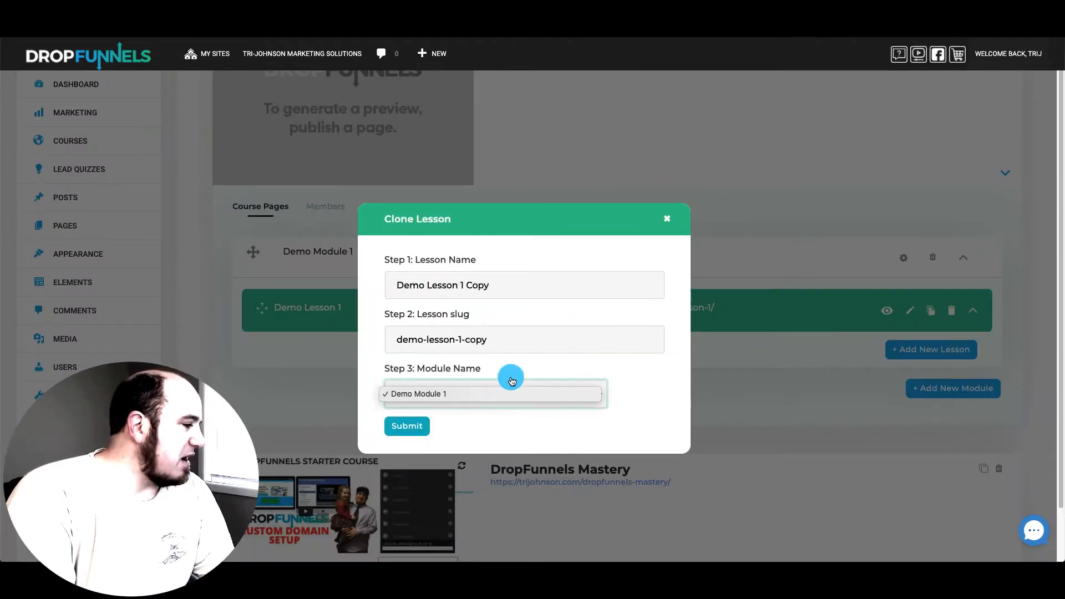
click(482, 394)
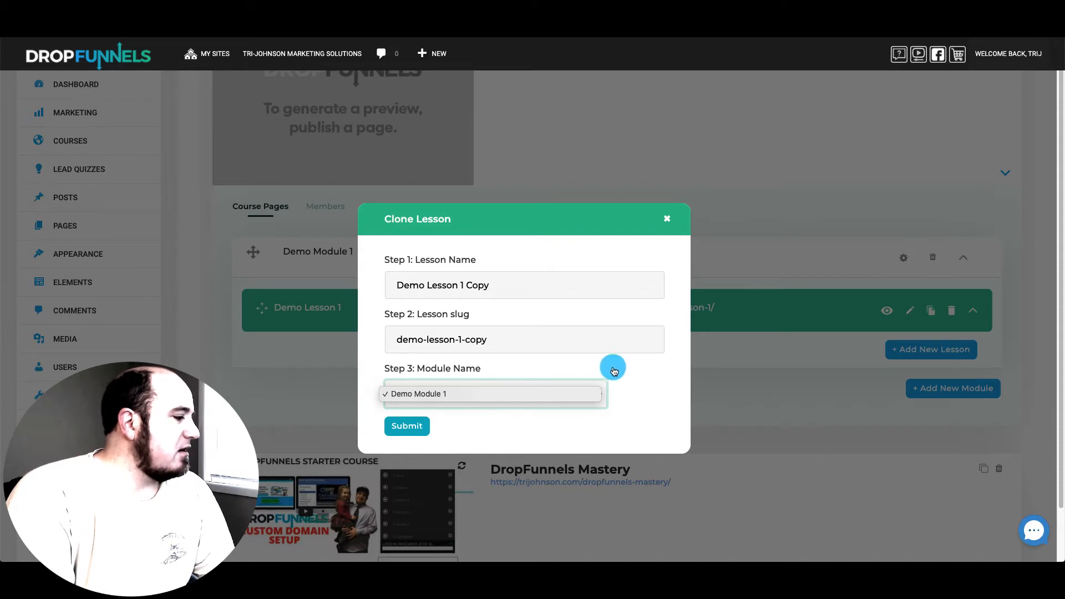
click(667, 221)
Step: Add a new module named Demo Module 2 with the slug demo-module-2 to the Demo course
click(958, 388)
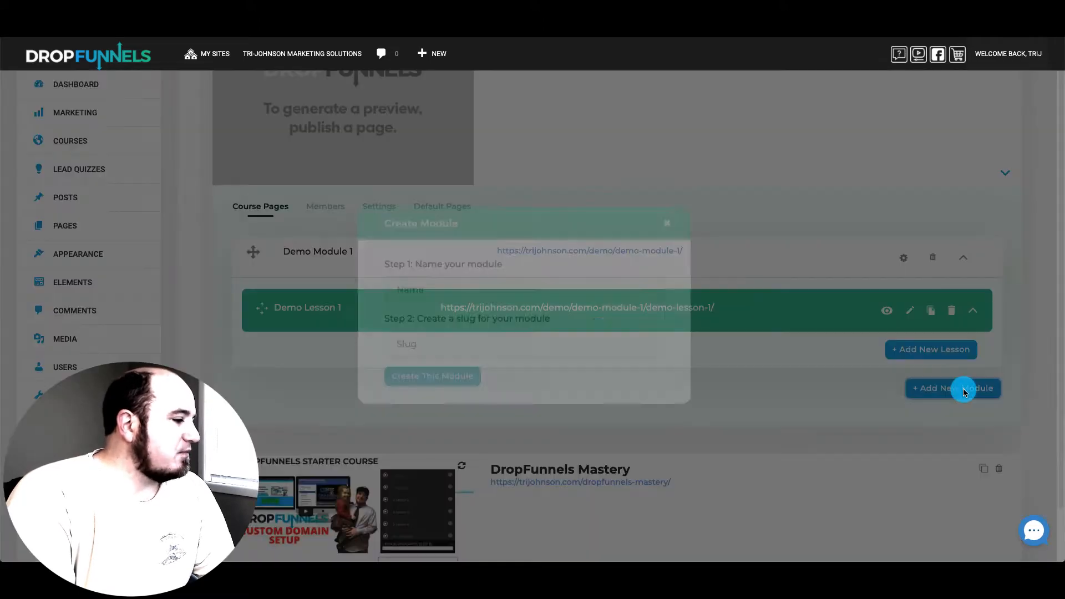
click(508, 315)
text(Demo Mo)
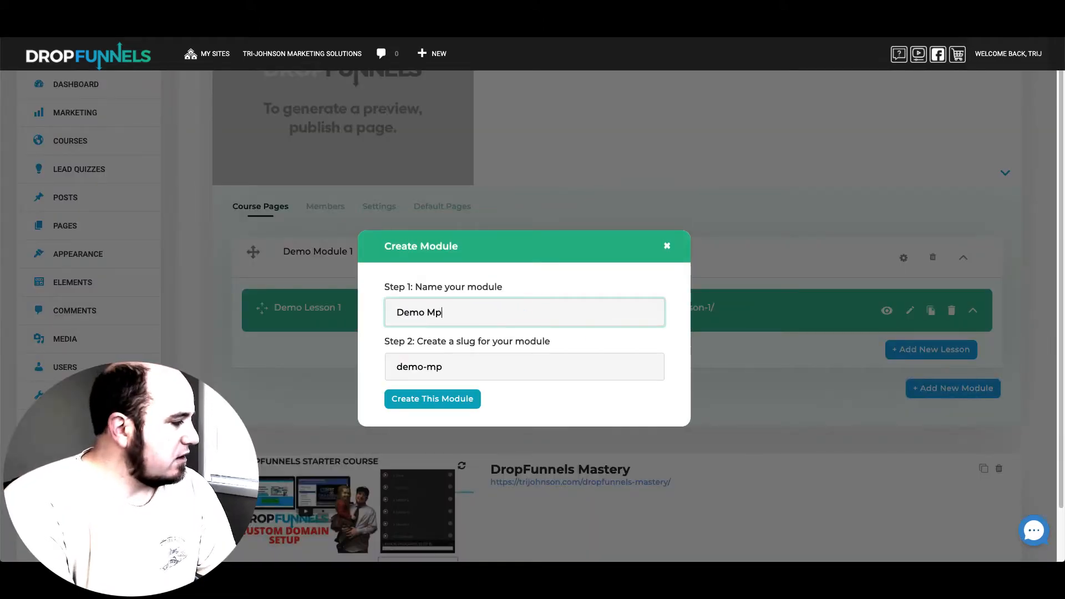
key(BackSpace)
click(470, 347)
key(BackSpace)
text(2)
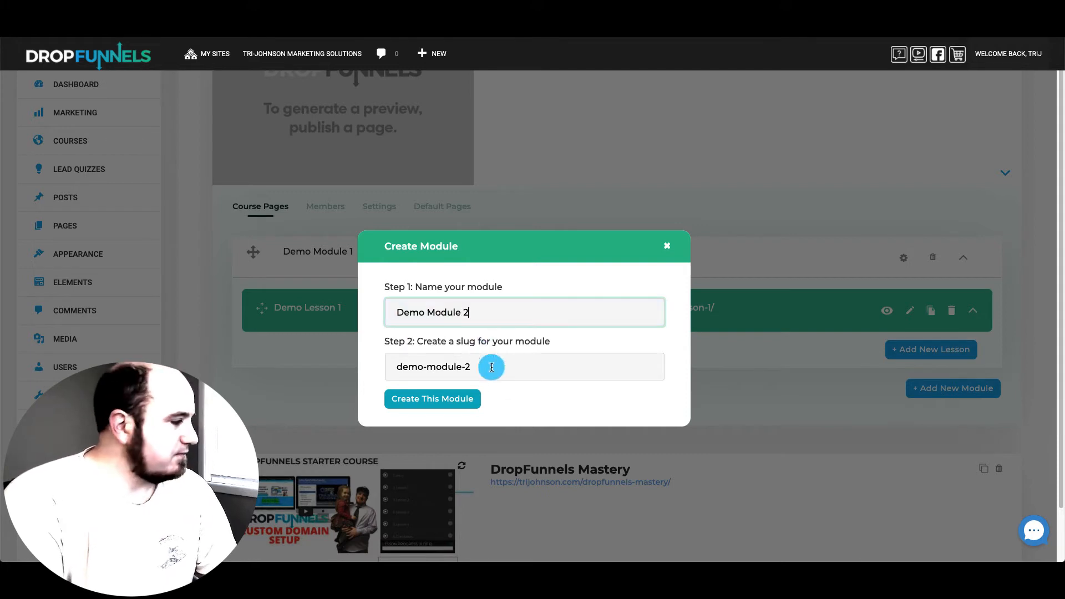
click(456, 398)
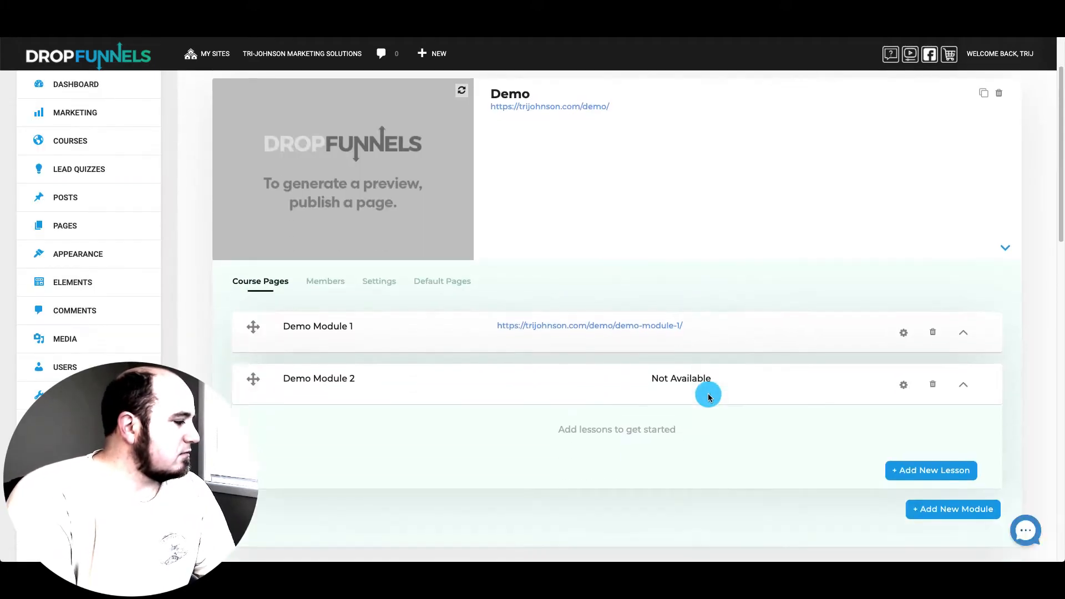
Step: Examine cloning Demo Lesson 1 with Demo Module 2 as the target module, and close the dialog without cloning
scroll(708, 396, down, 2)
click(961, 241)
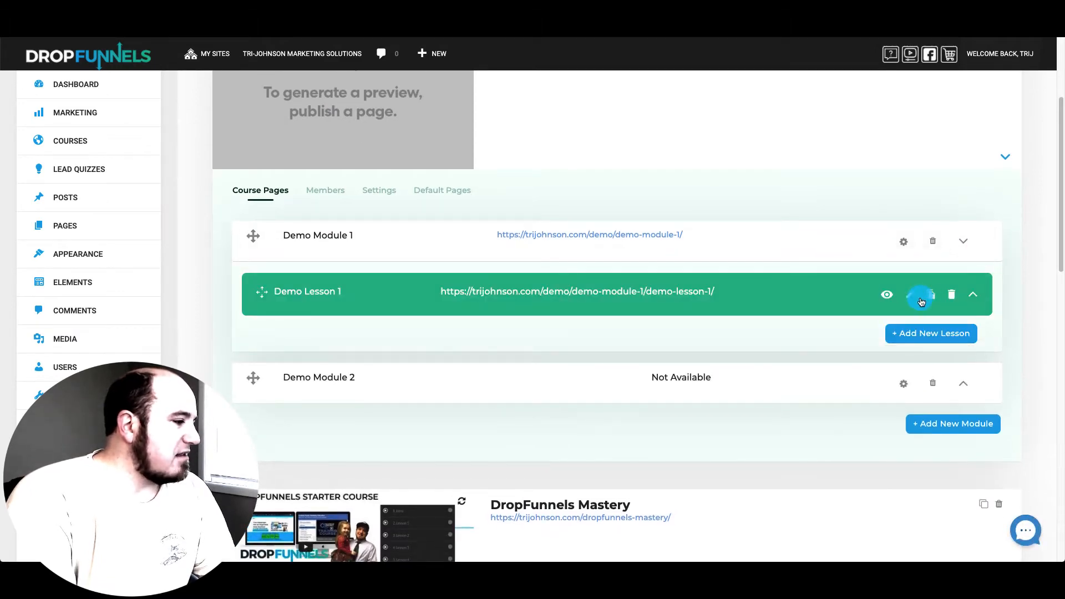
click(932, 296)
click(476, 394)
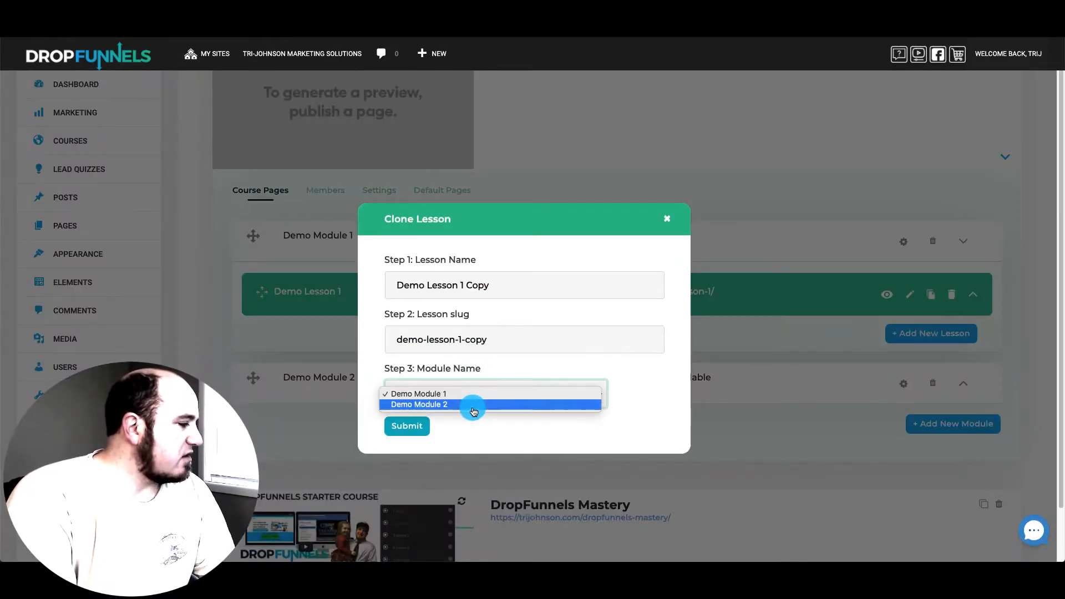
click(473, 408)
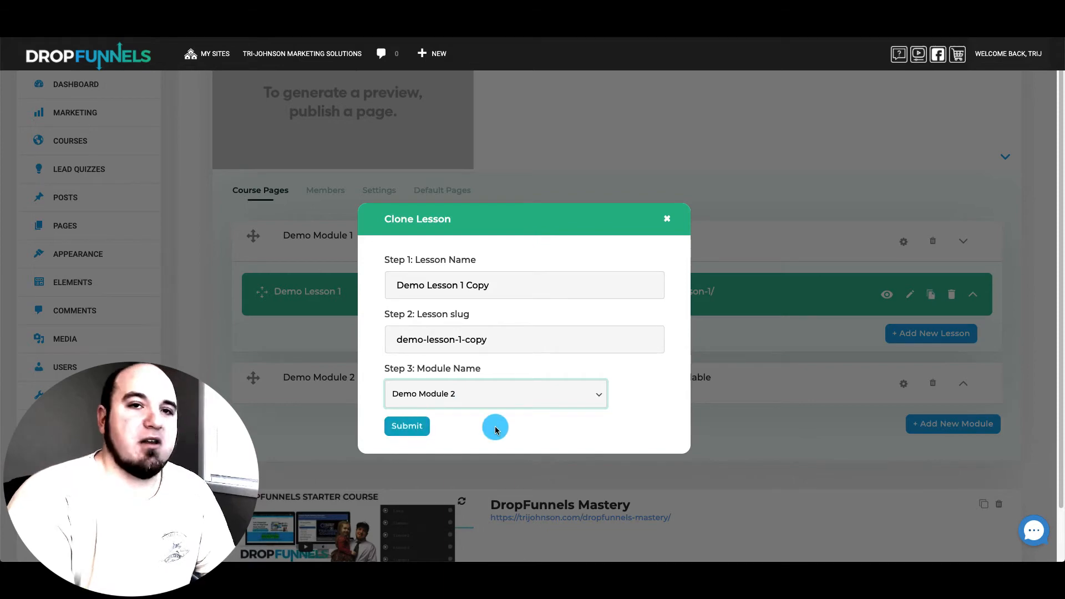
click(667, 218)
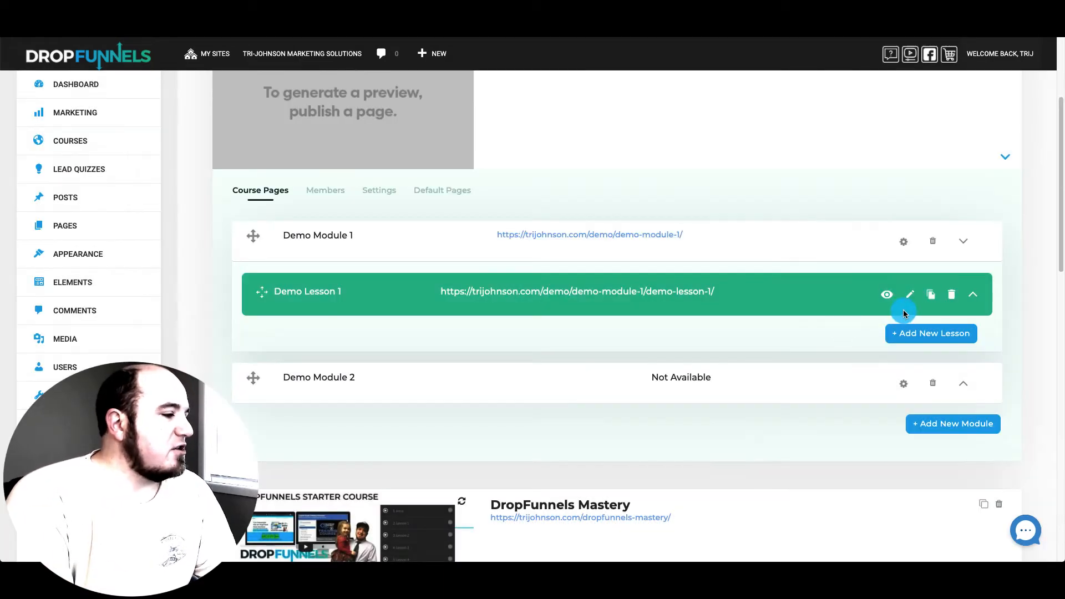
Step: Open Demo Lesson 1 in the page editor and browse the Lesson Templates group
click(910, 294)
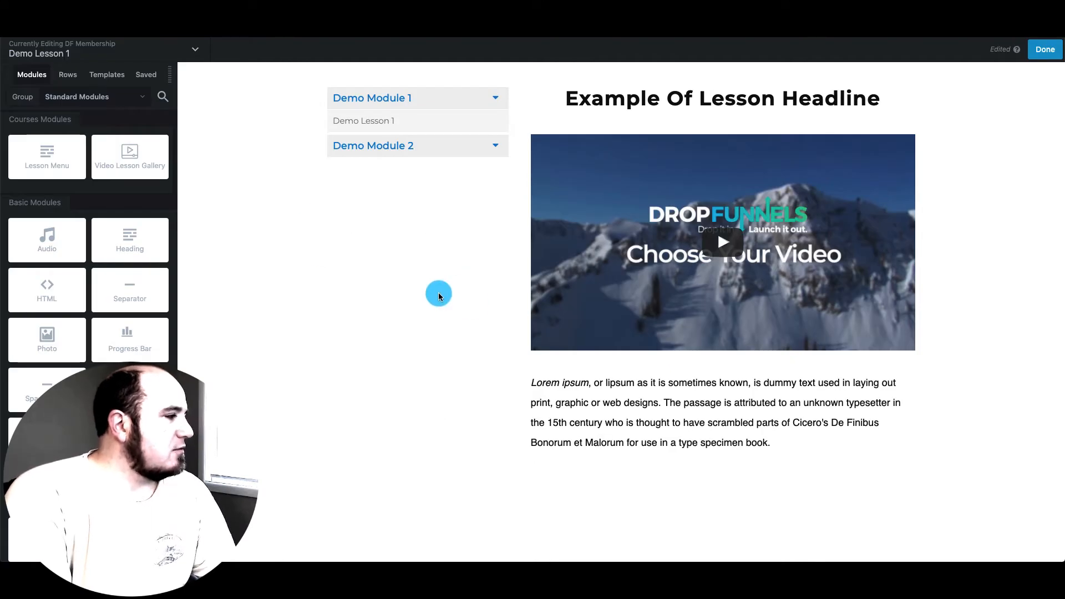
click(100, 75)
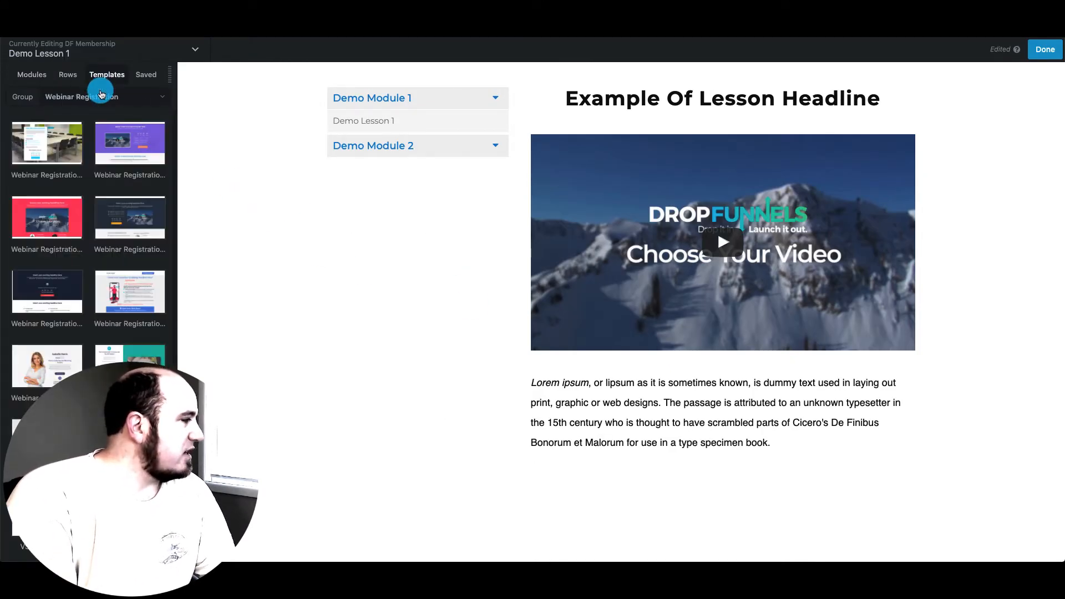
click(102, 96)
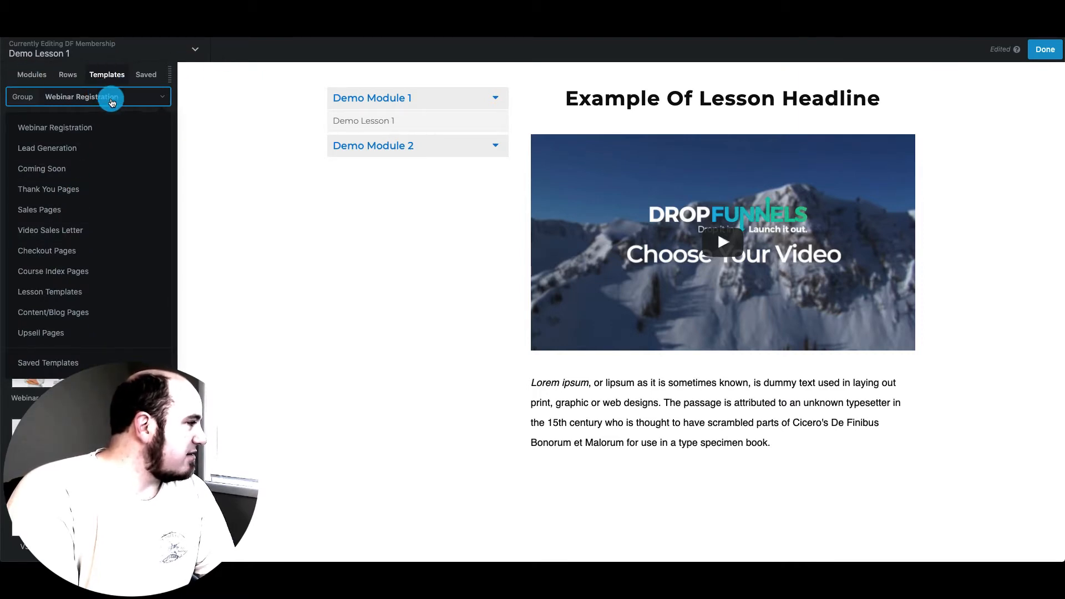
click(67, 291)
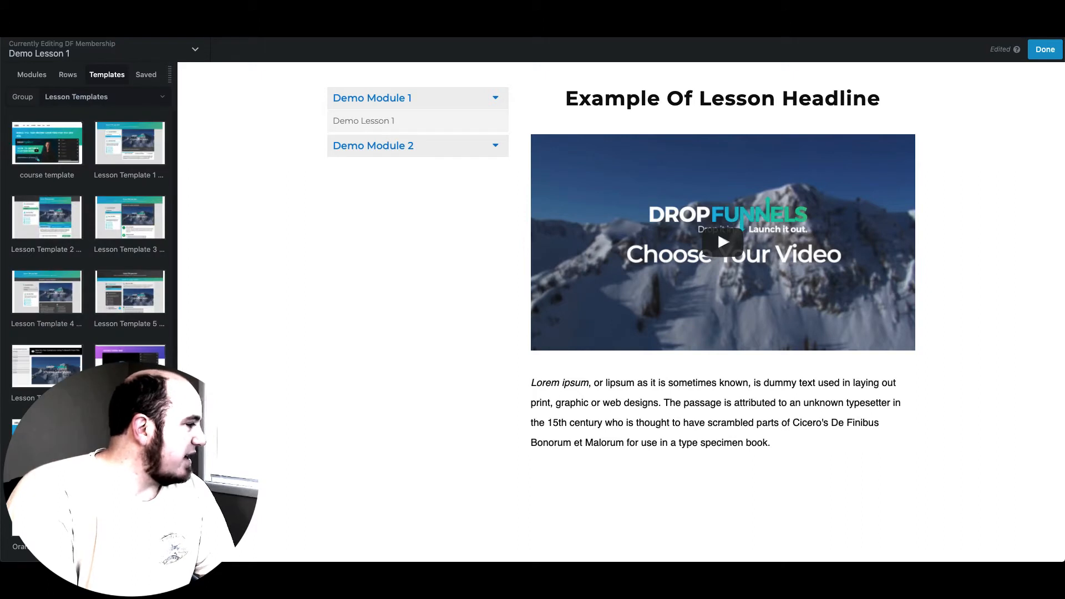
scroll(88, 344, down, 1)
scroll(84, 166, up, 1)
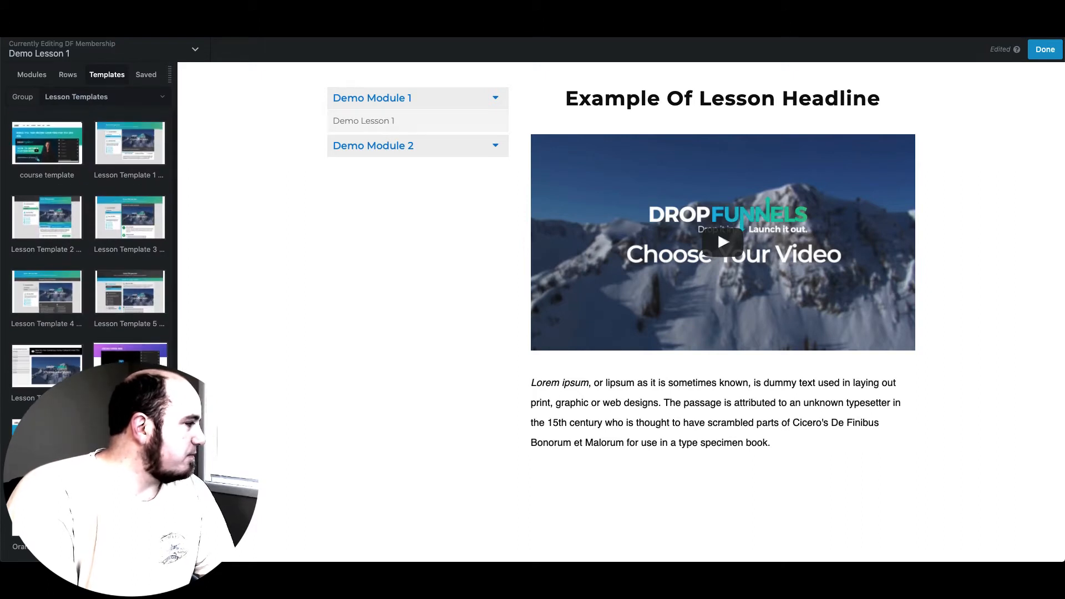
scroll(90, 289, down, 1)
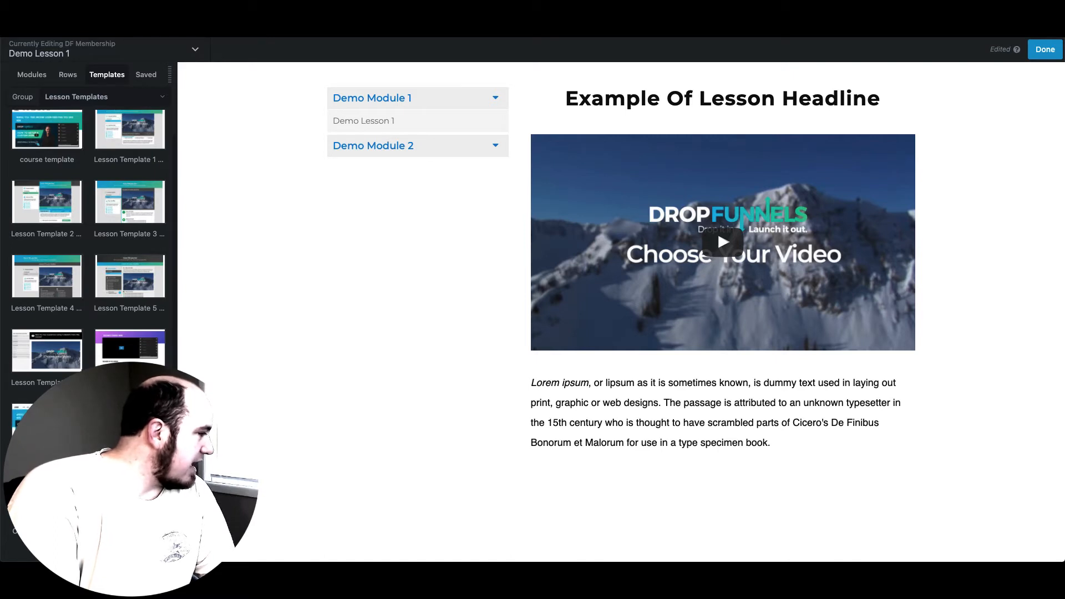
scroll(67, 361, up, 1)
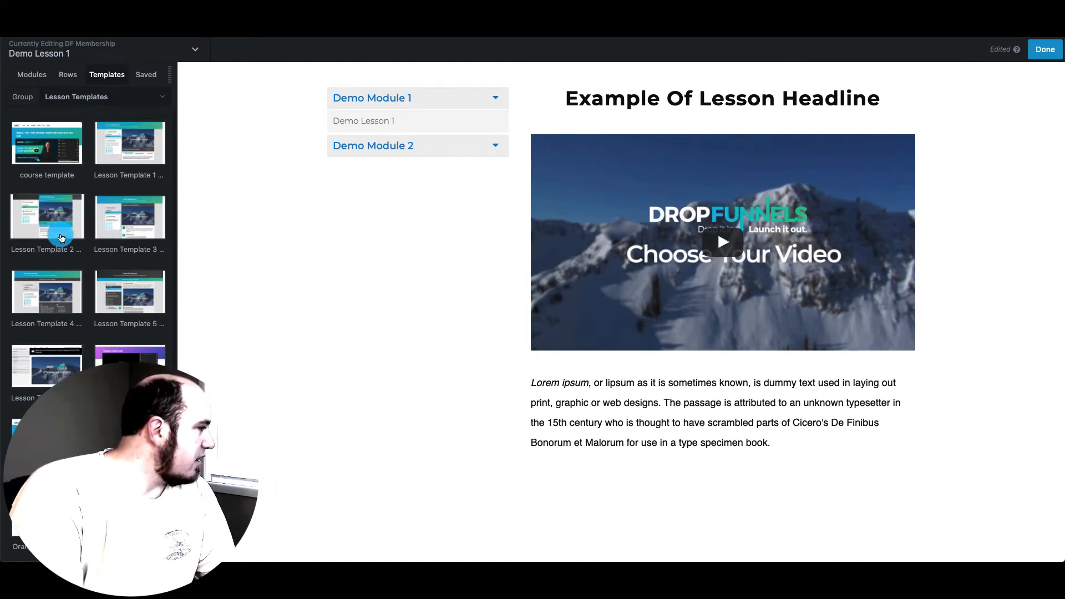
Step: Replace Demo Lesson 1's existing layout with Lesson Template 1
click(122, 135)
click(560, 300)
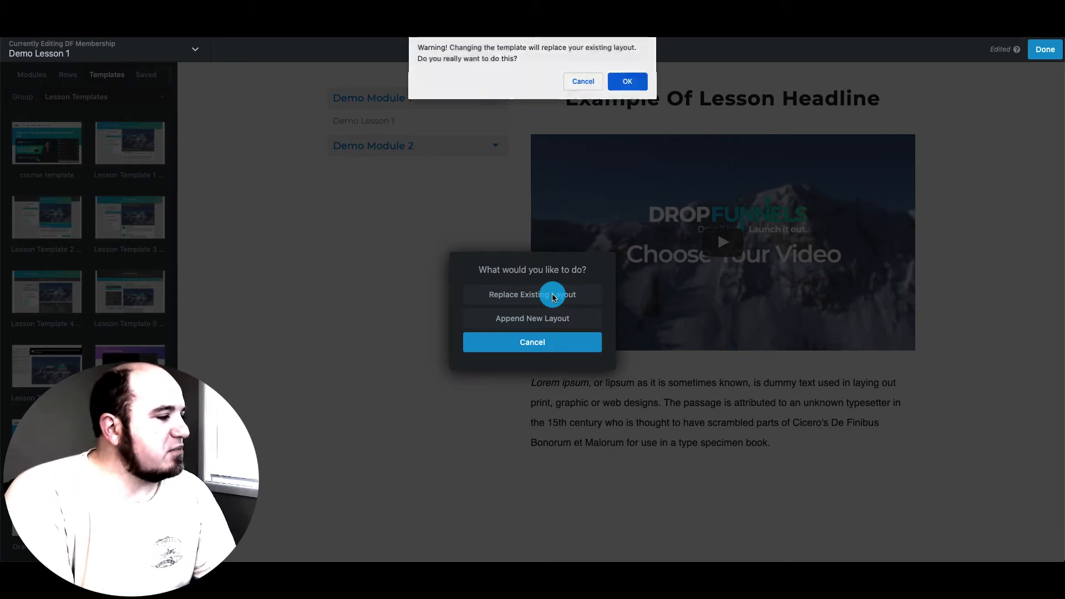
click(625, 83)
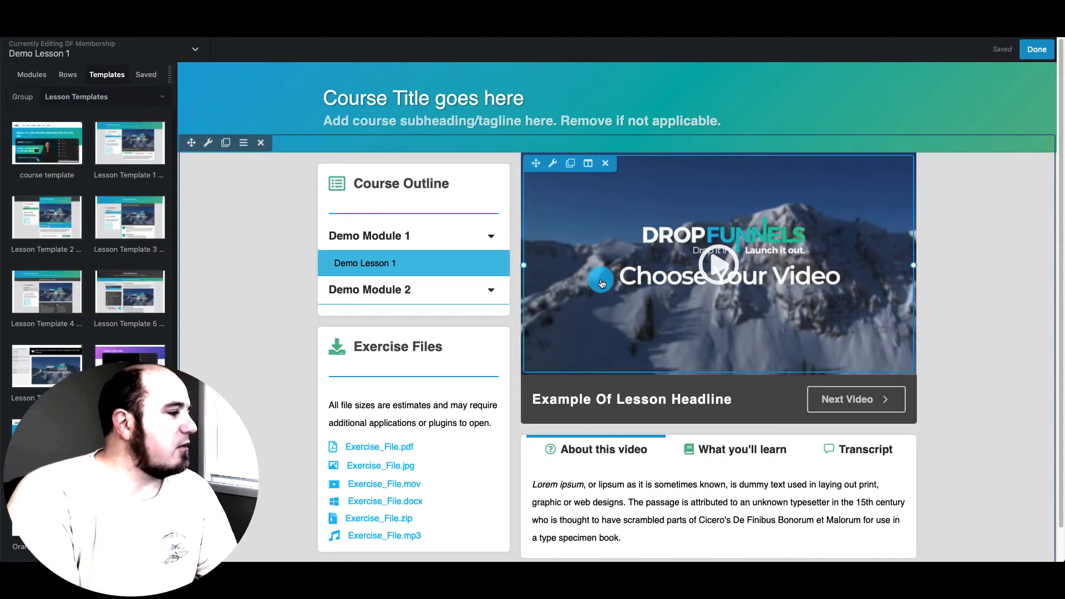
Step: Delete the Transcript item from the advanced tabs module below the lesson video
scroll(599, 281, down, 1)
scroll(601, 283, up, 1)
scroll(601, 283, down, 1)
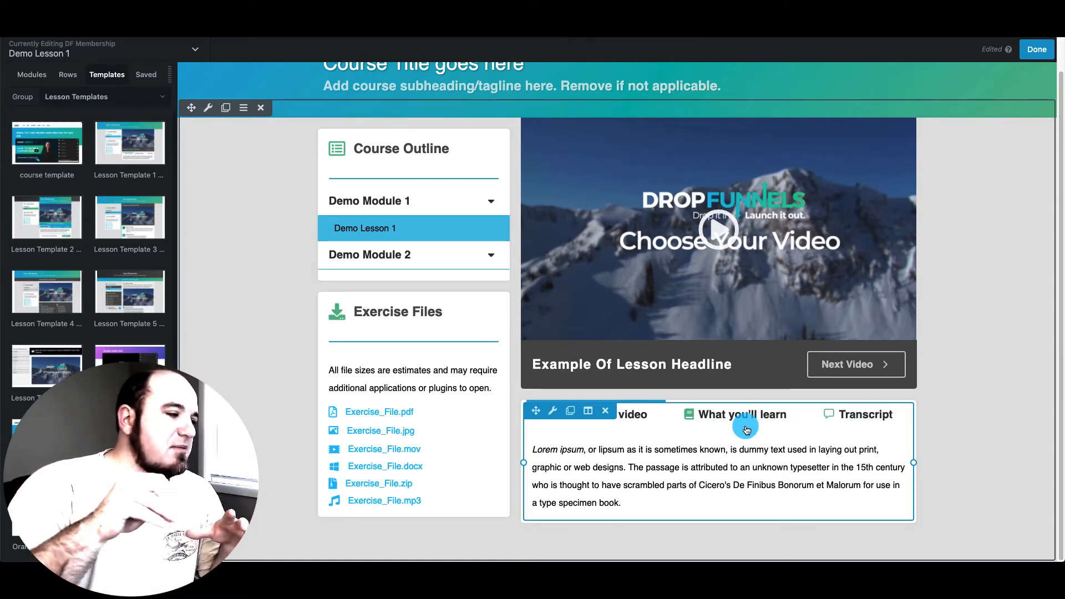
click(555, 412)
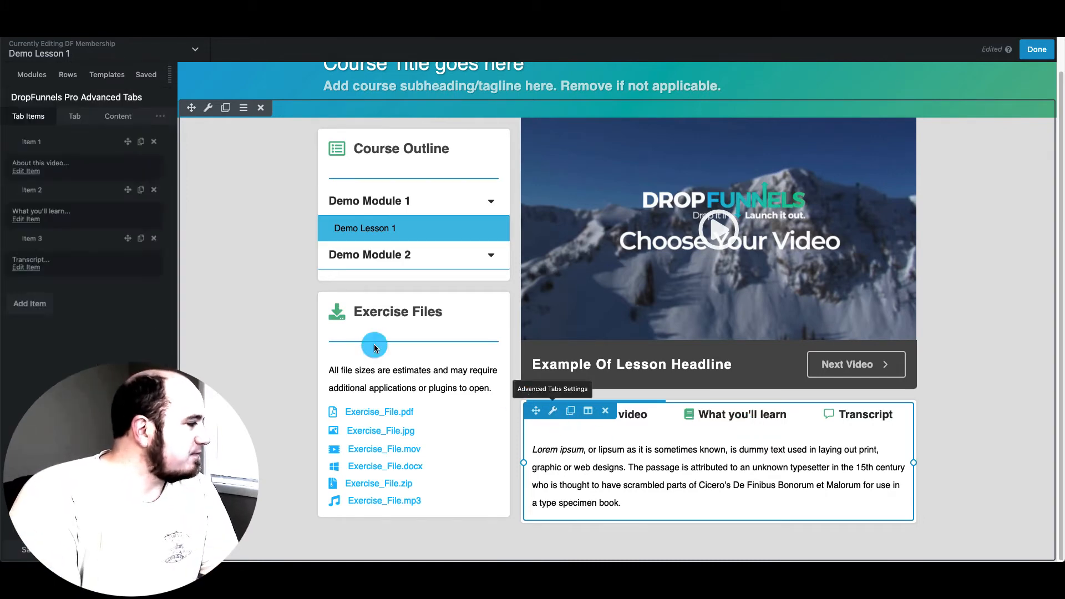
click(154, 238)
click(625, 70)
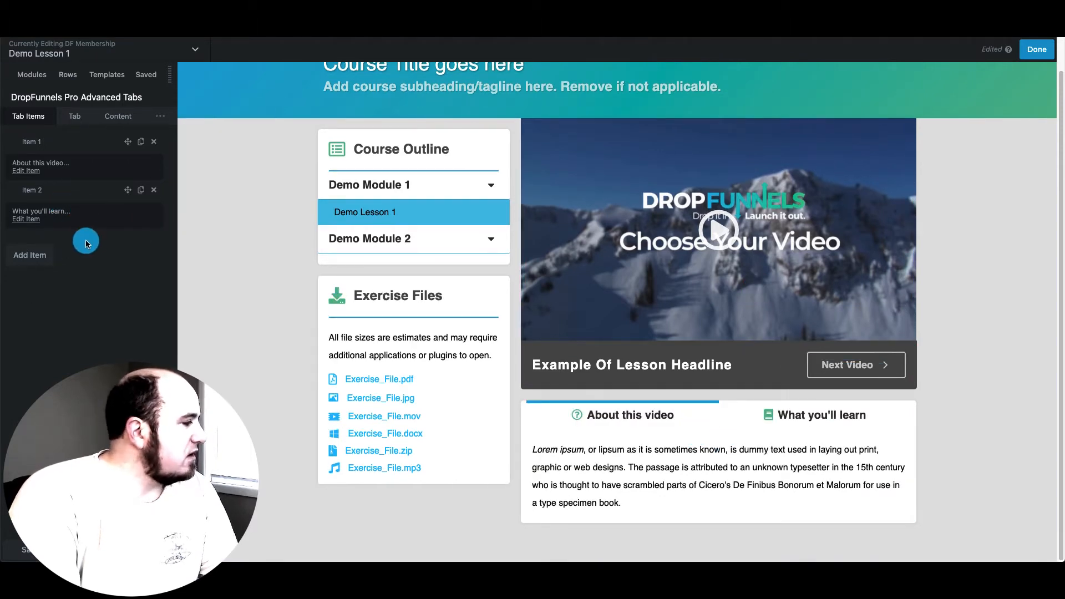
Step: Examine the title, icon and content type options of the What you'll learn tab item
click(30, 221)
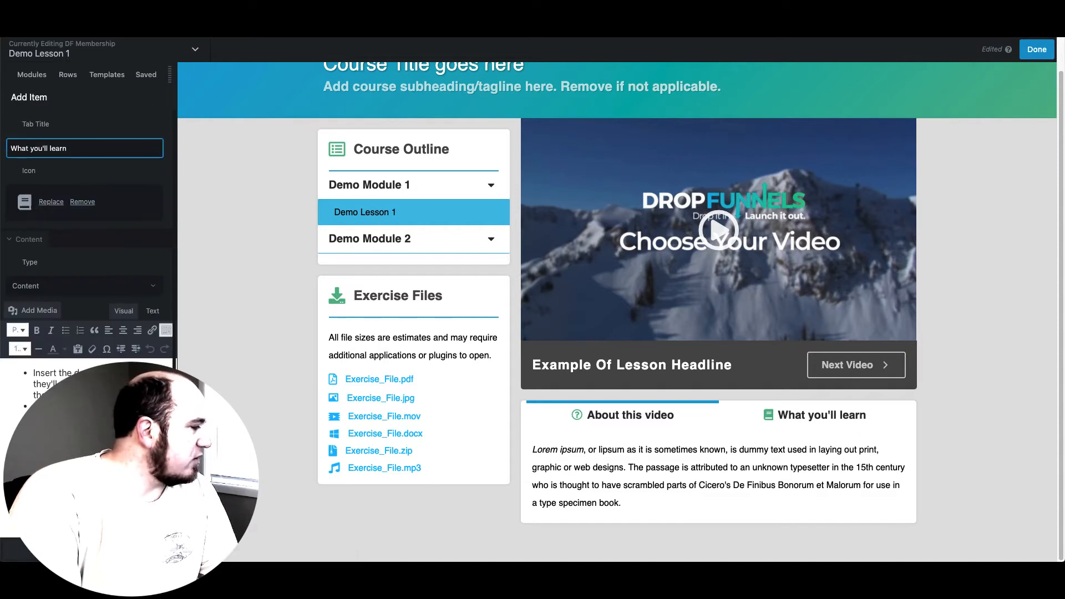
scroll(86, 256, down, 2)
scroll(86, 255, up, 2)
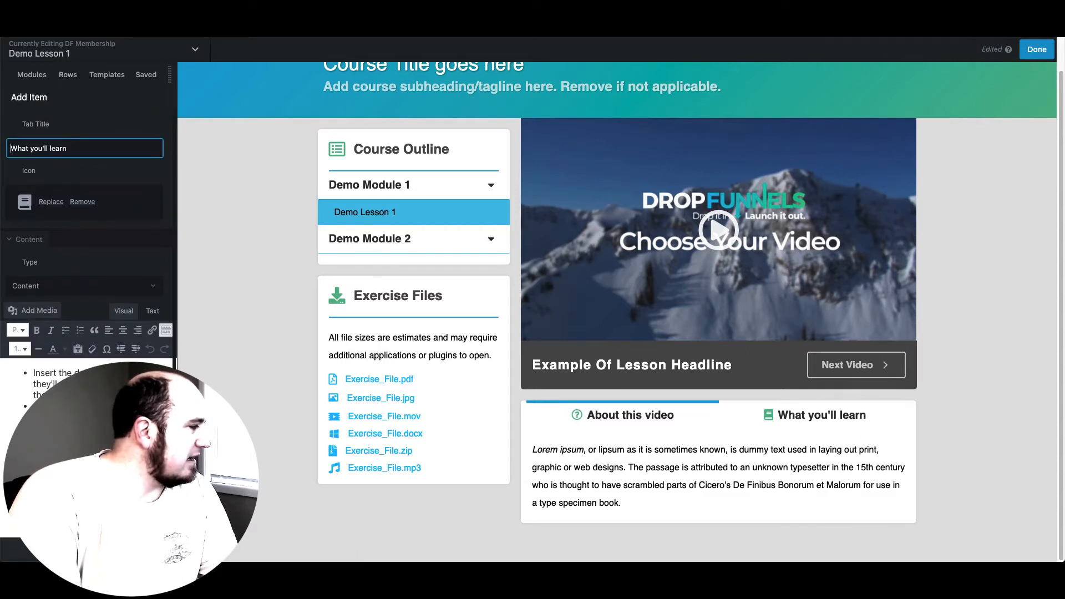
click(55, 284)
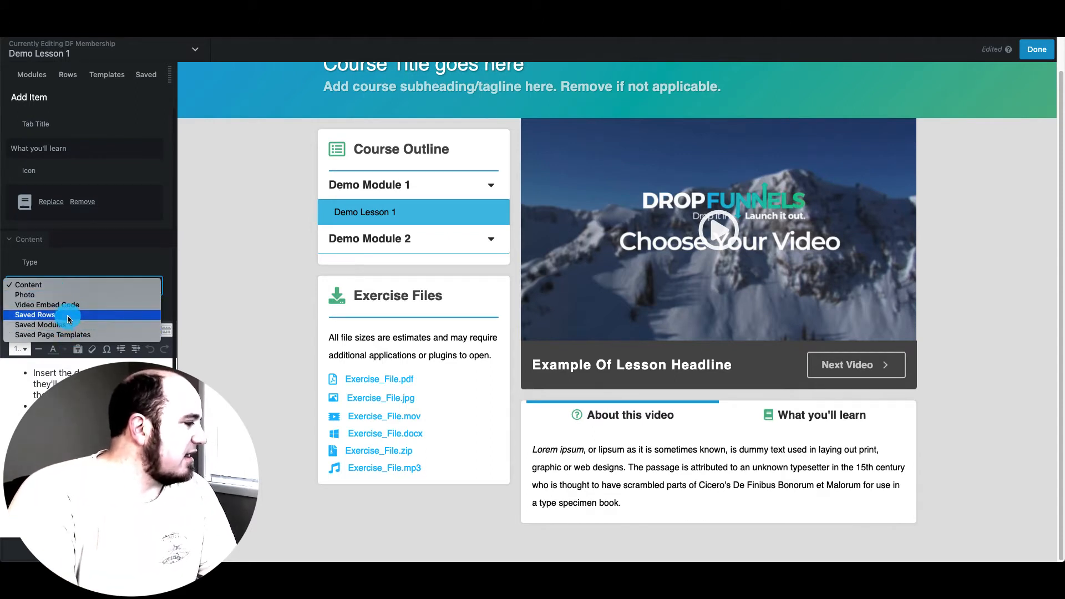
click(108, 258)
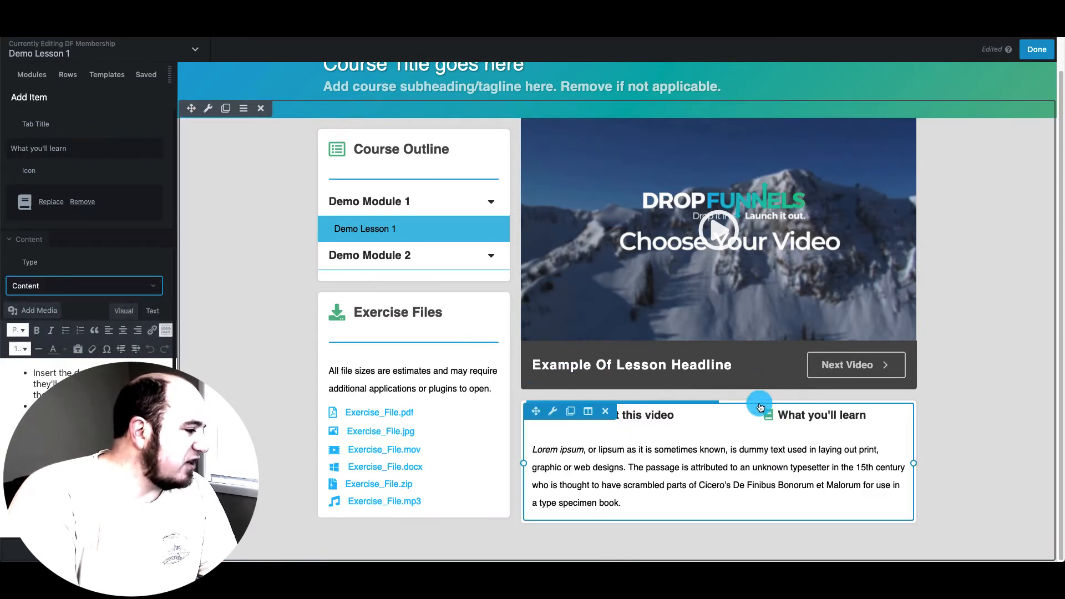
click(33, 75)
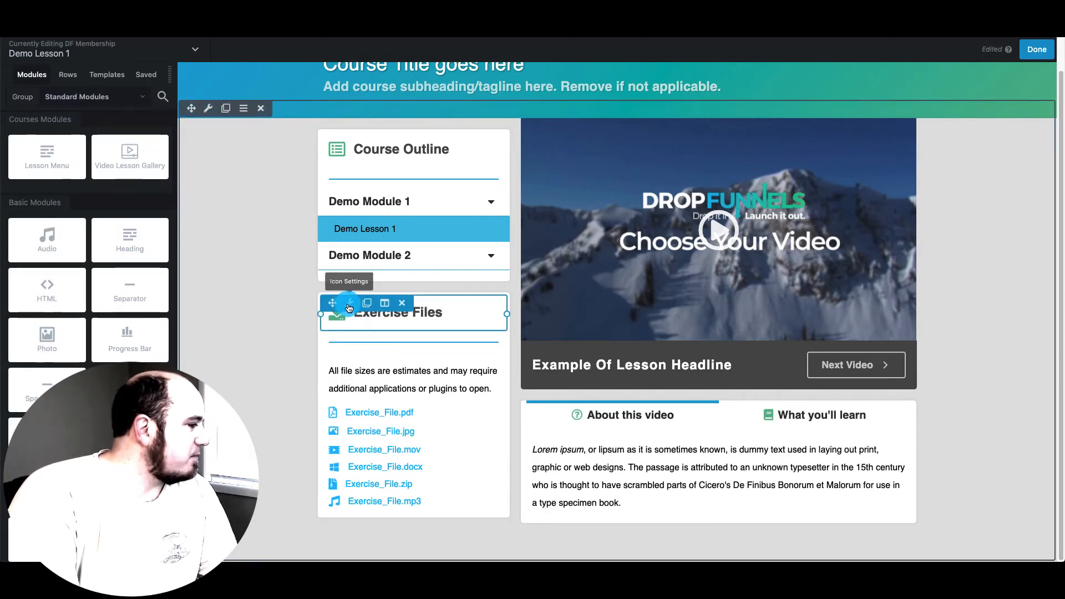
Step: Set the Exercise Files heading icon's color to the saved preset #00c1ff
click(350, 287)
scroll(67, 222, down, 3)
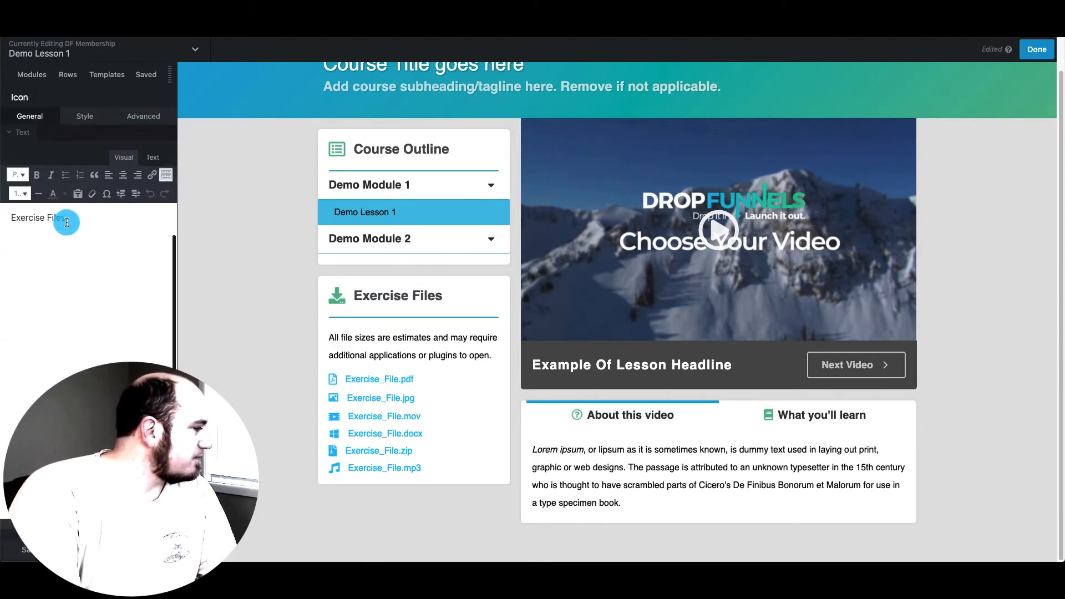
scroll(67, 222, up, 3)
click(80, 116)
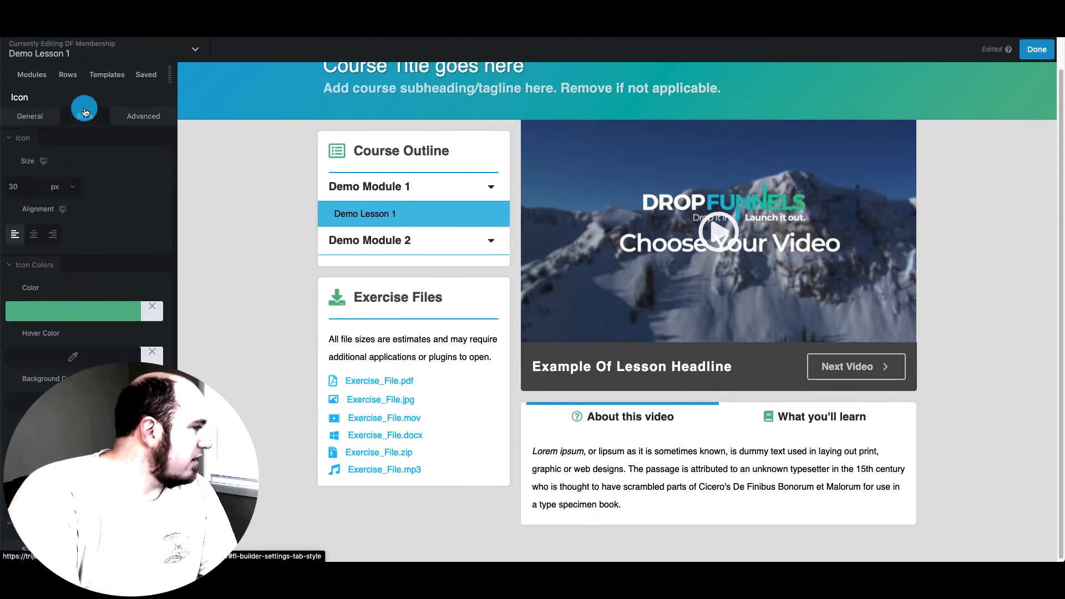
click(120, 313)
click(97, 459)
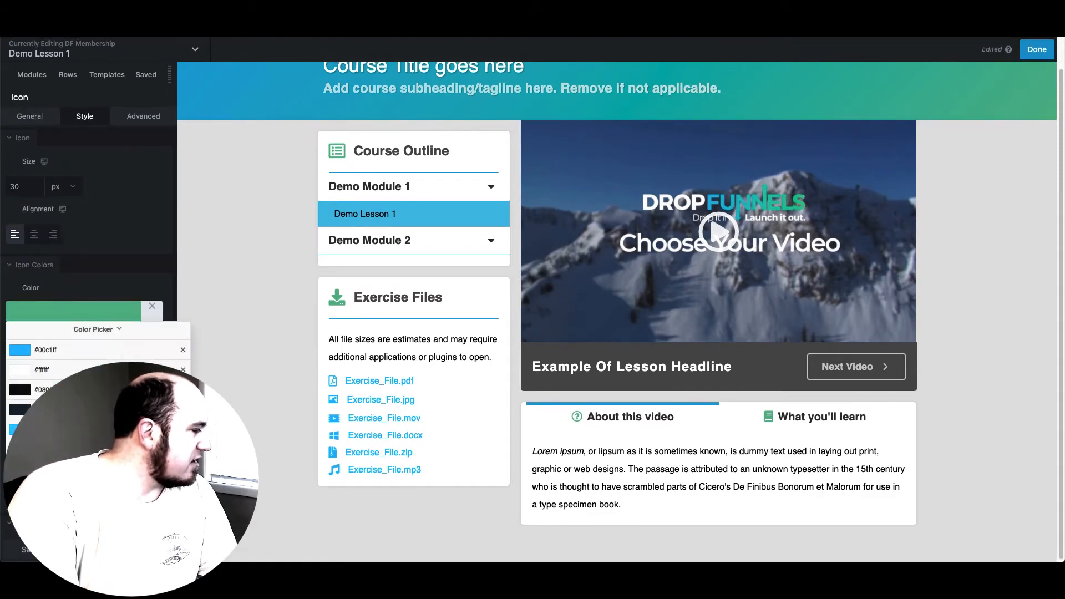
click(83, 409)
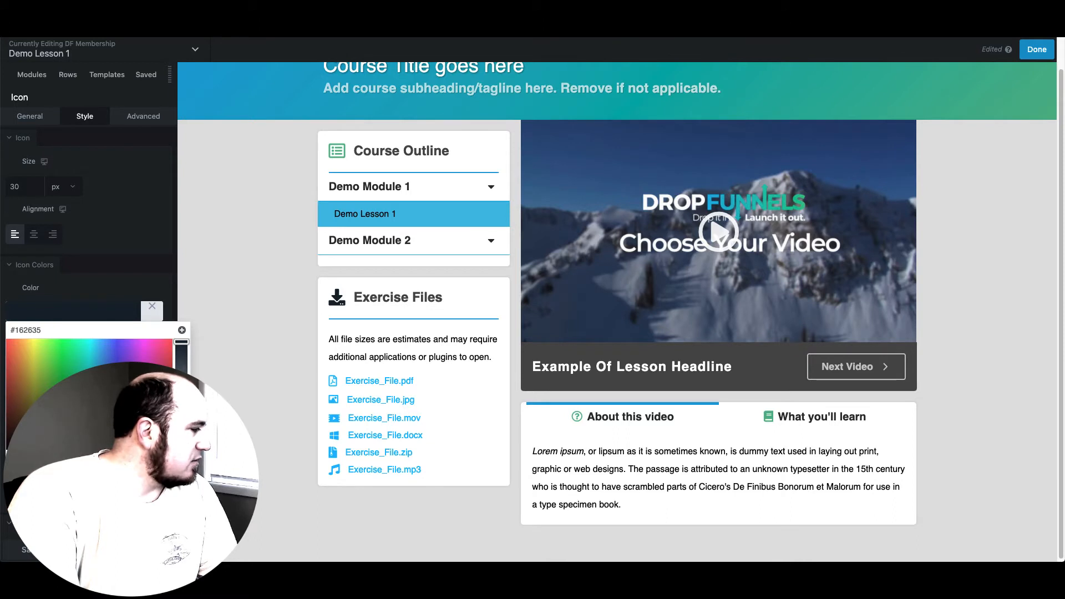
click(89, 459)
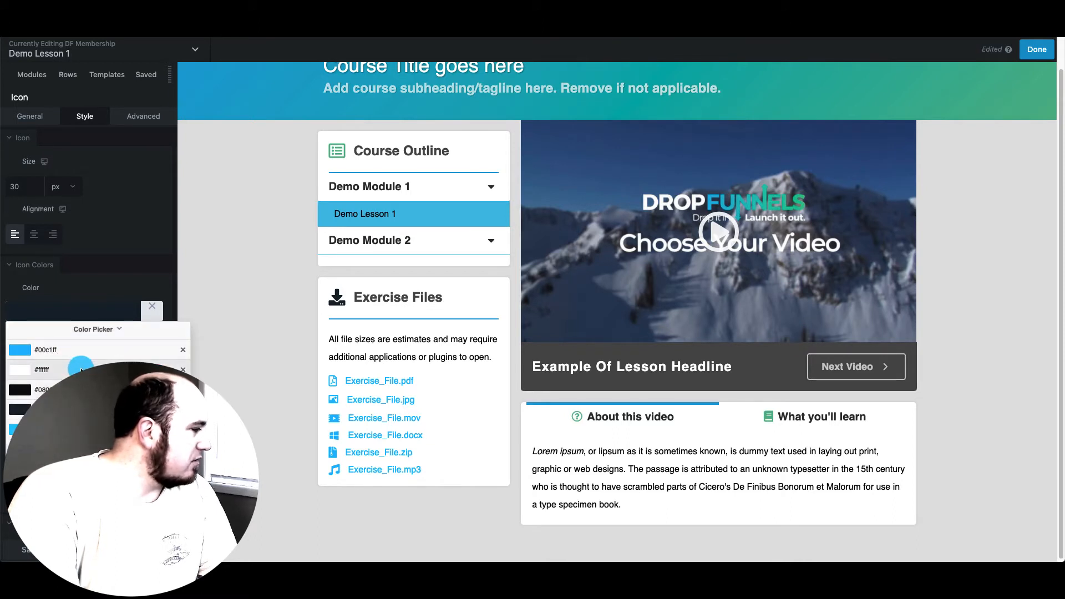
click(45, 349)
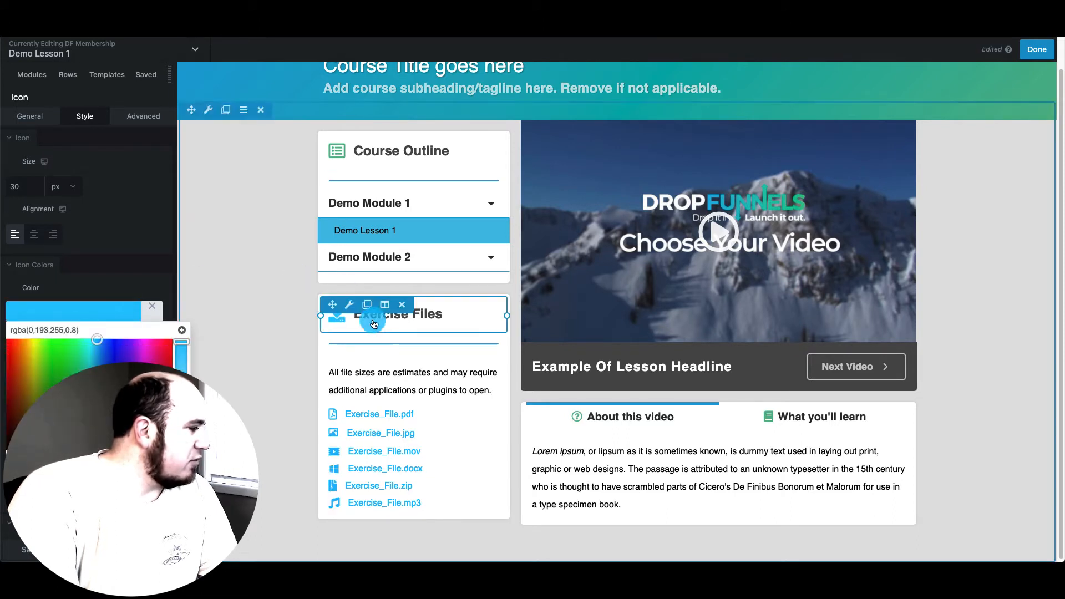
click(151, 283)
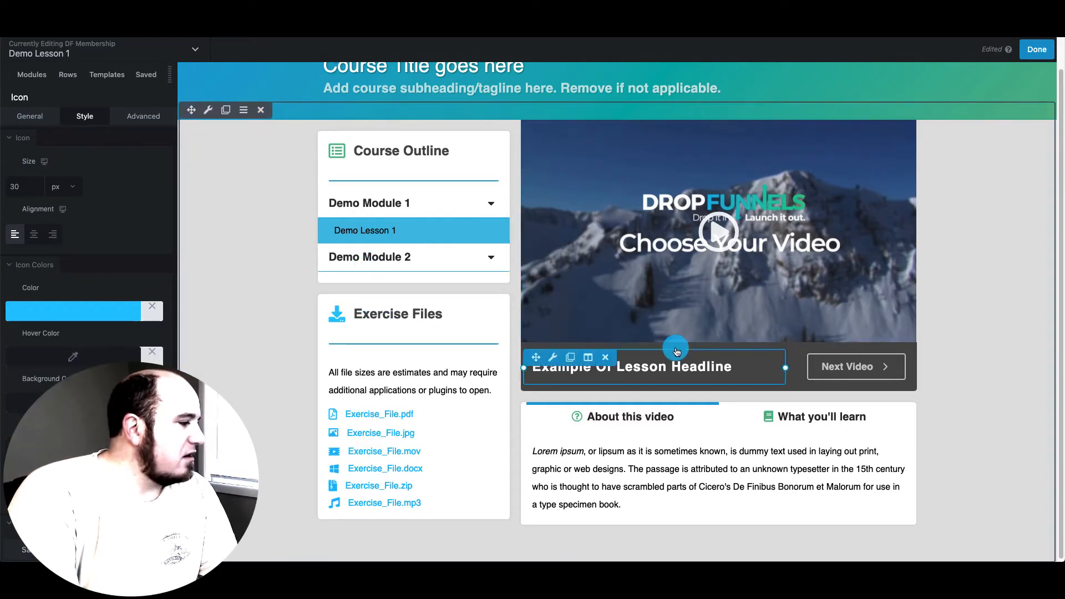
Step: Set the Next Video button's click action to Mark Lesson Completed and save the button settings
click(854, 366)
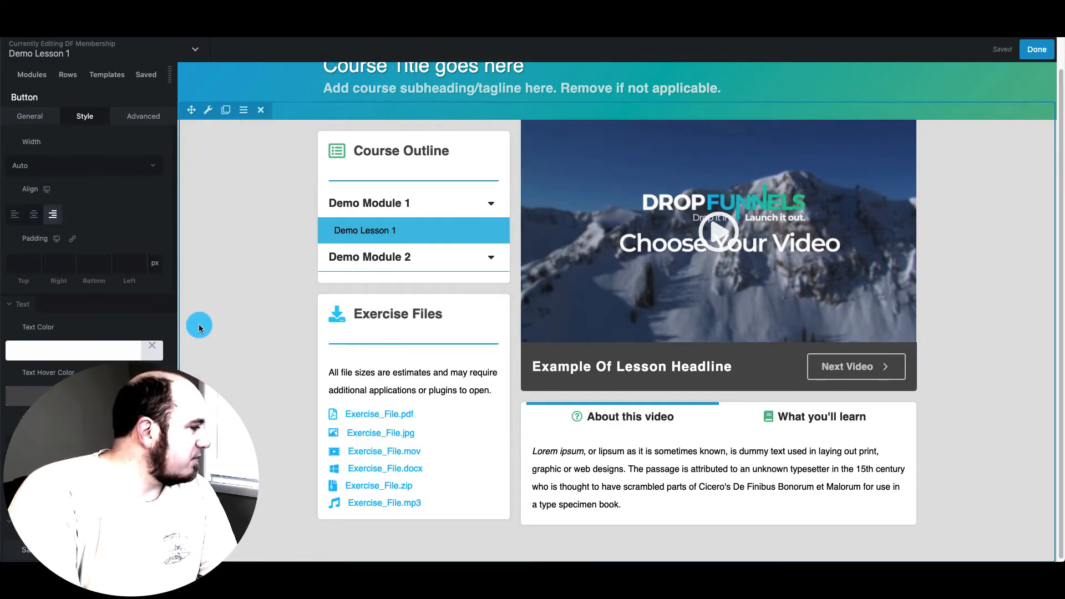
scroll(67, 355, down, 10)
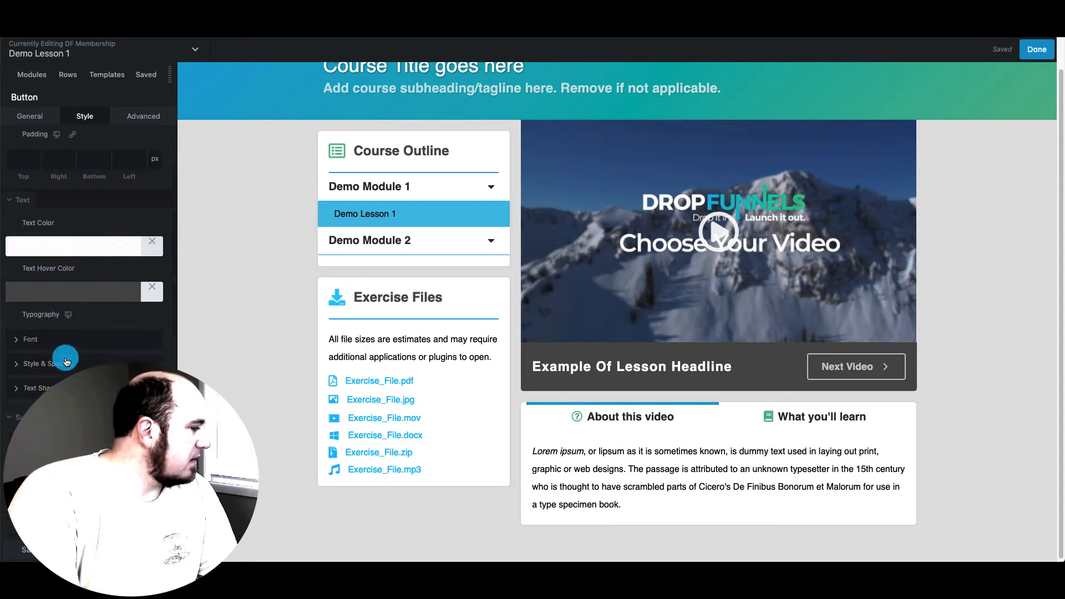
click(55, 109)
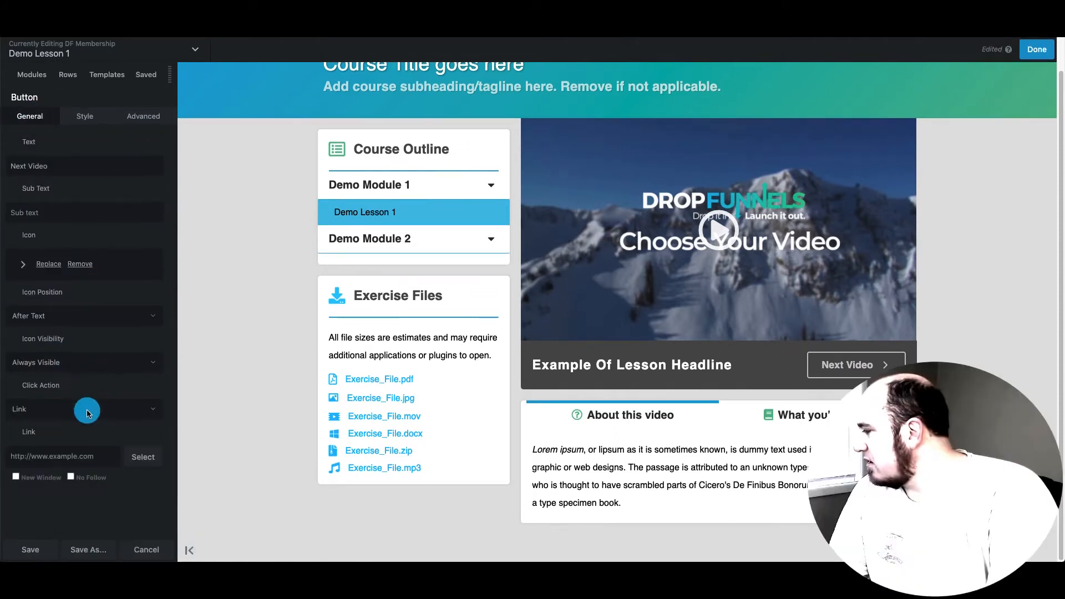
click(86, 410)
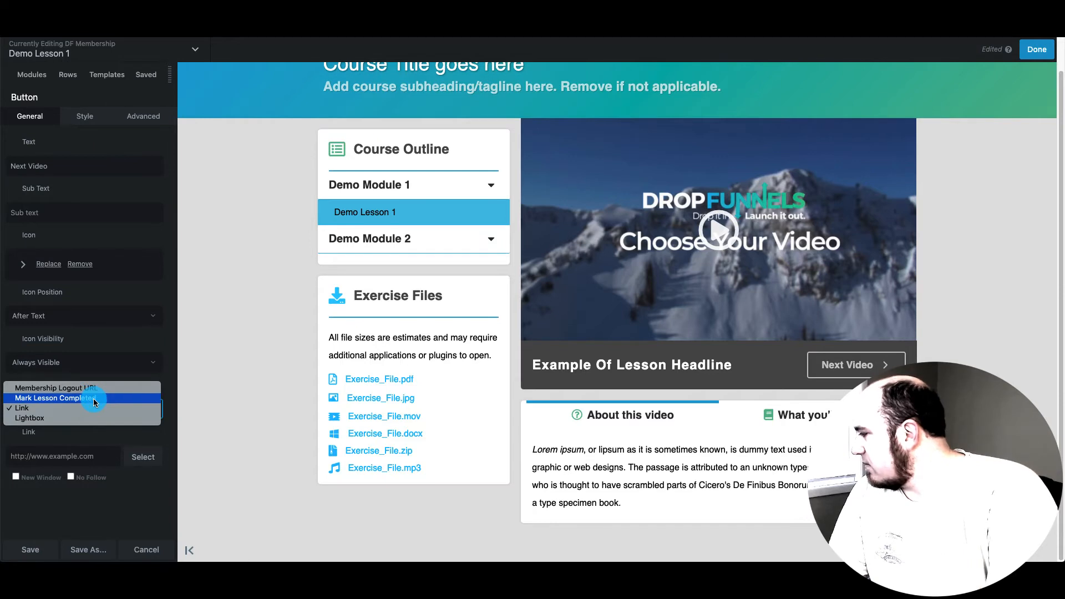
click(93, 398)
click(102, 409)
click(83, 419)
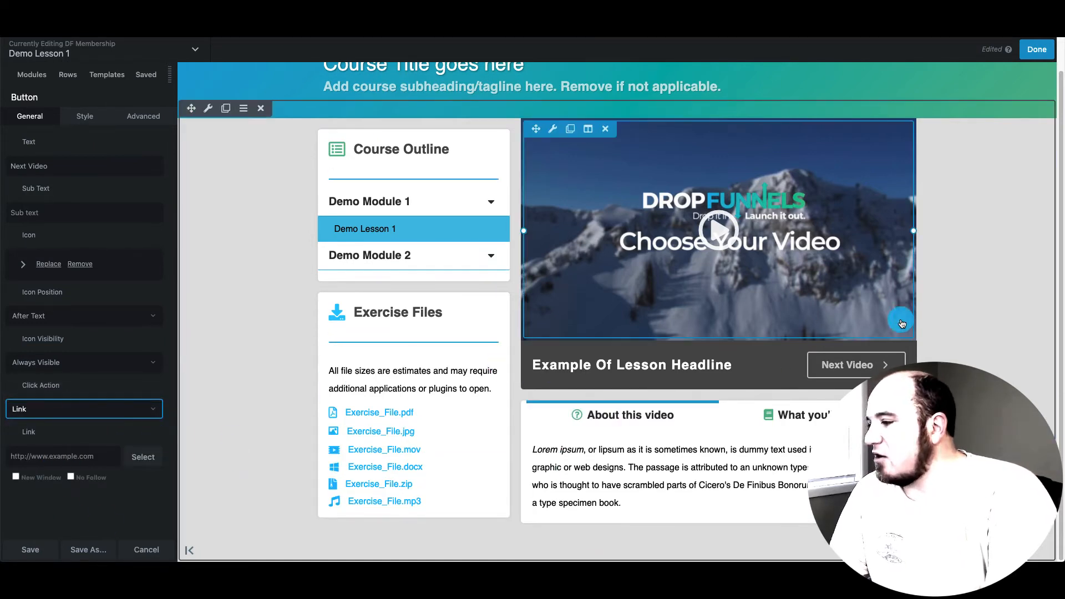
click(59, 409)
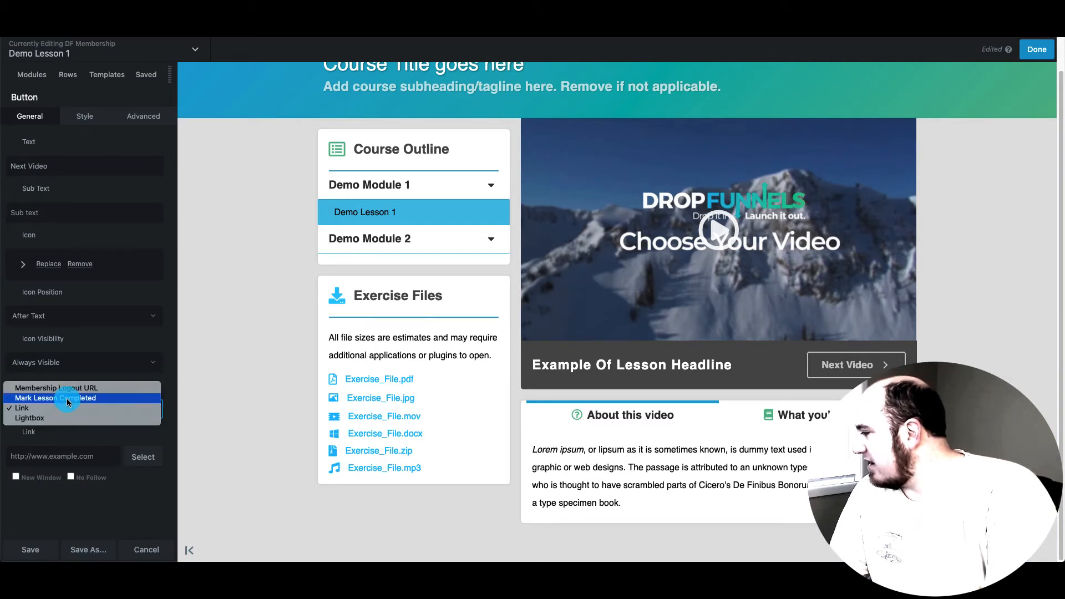
click(85, 399)
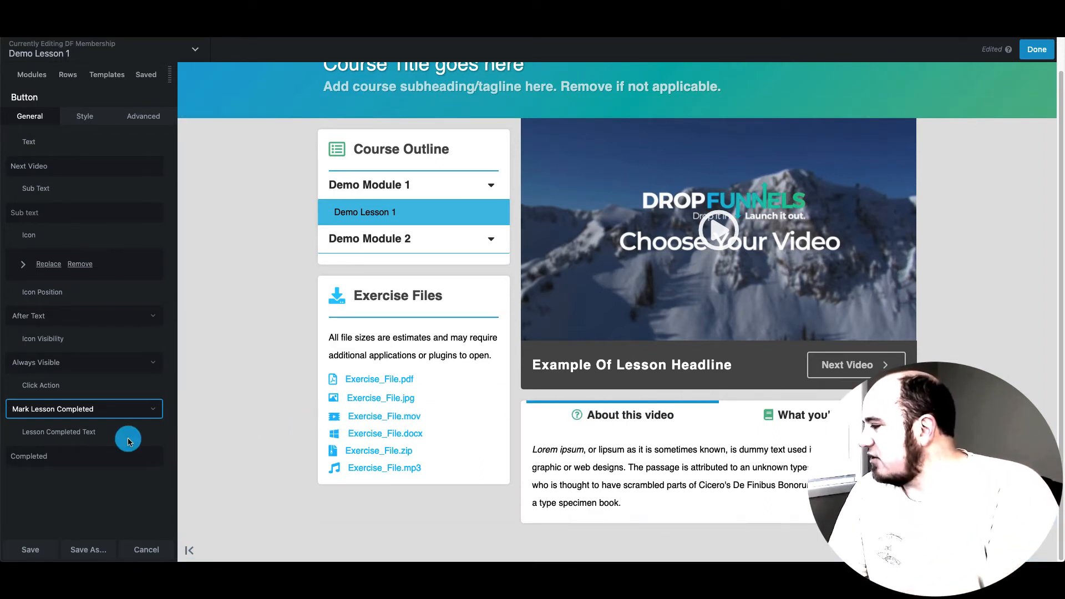
scroll(594, 339, up, 1)
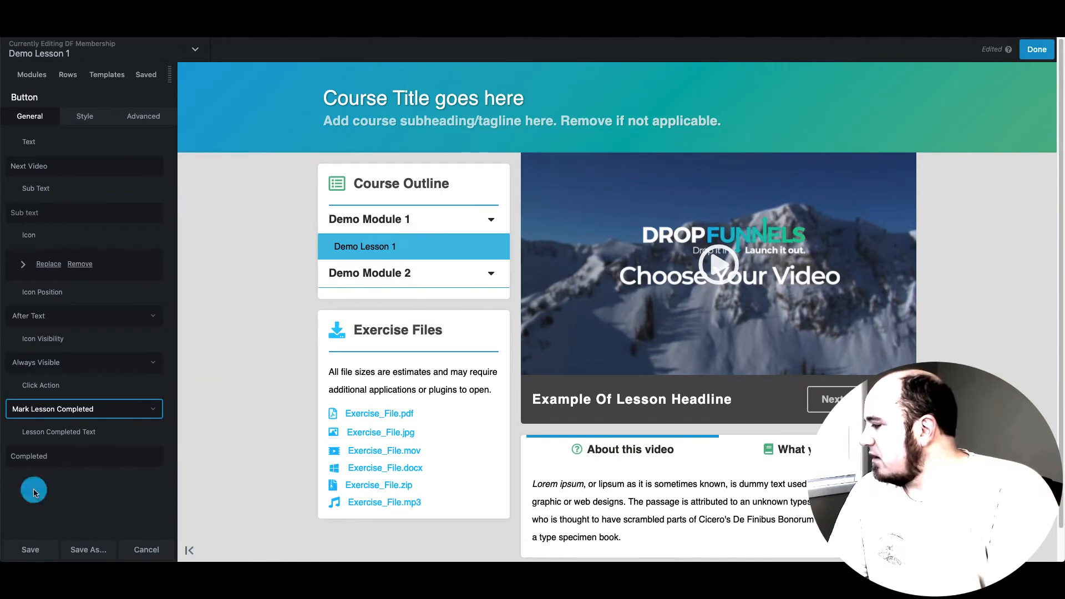
click(30, 550)
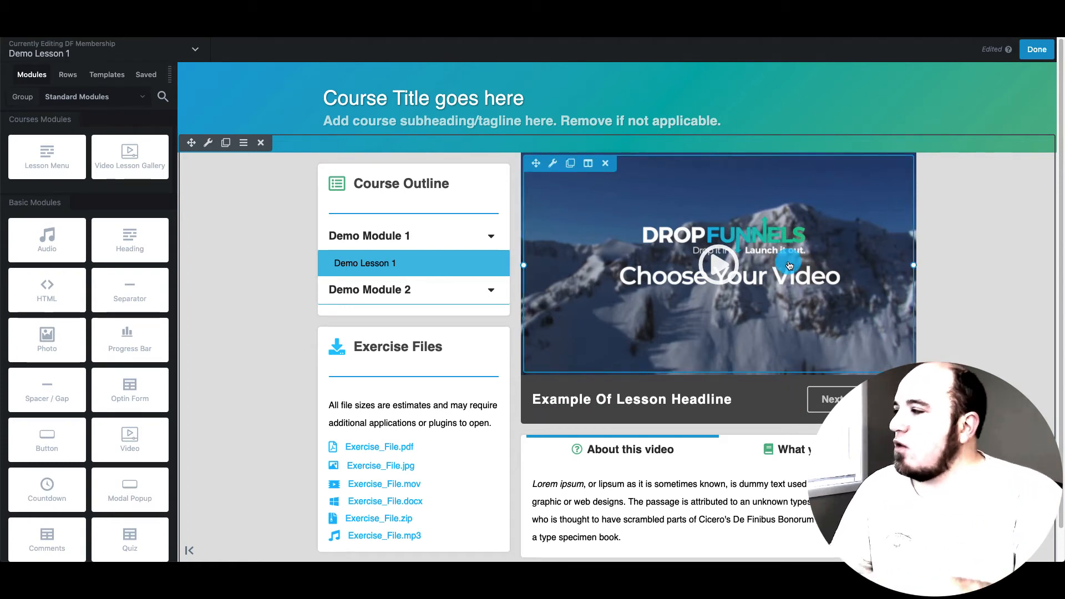
scroll(788, 265, down, 1)
scroll(786, 263, up, 1)
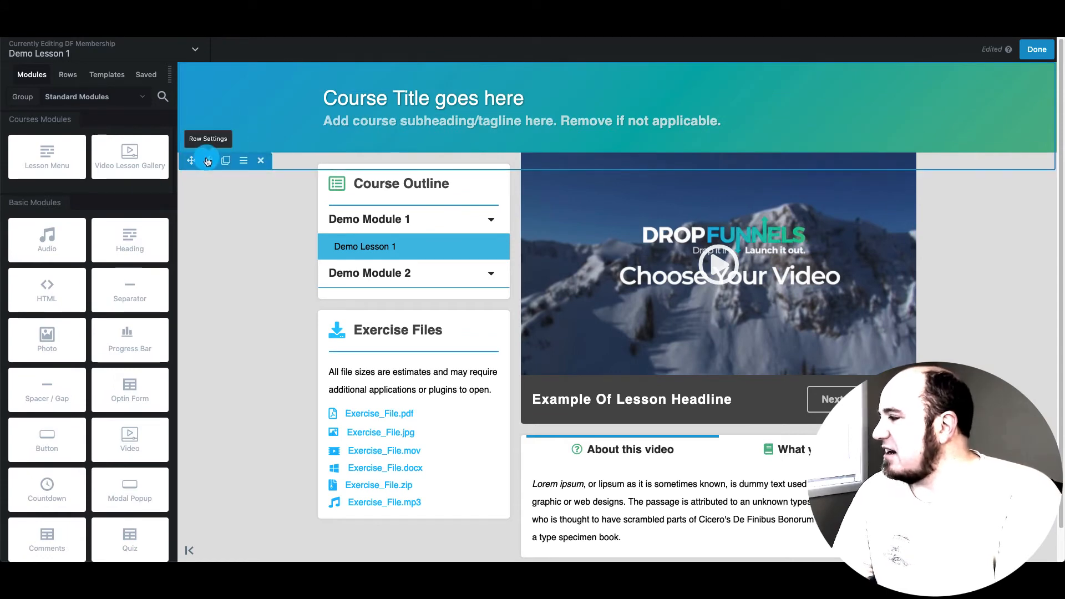
click(261, 161)
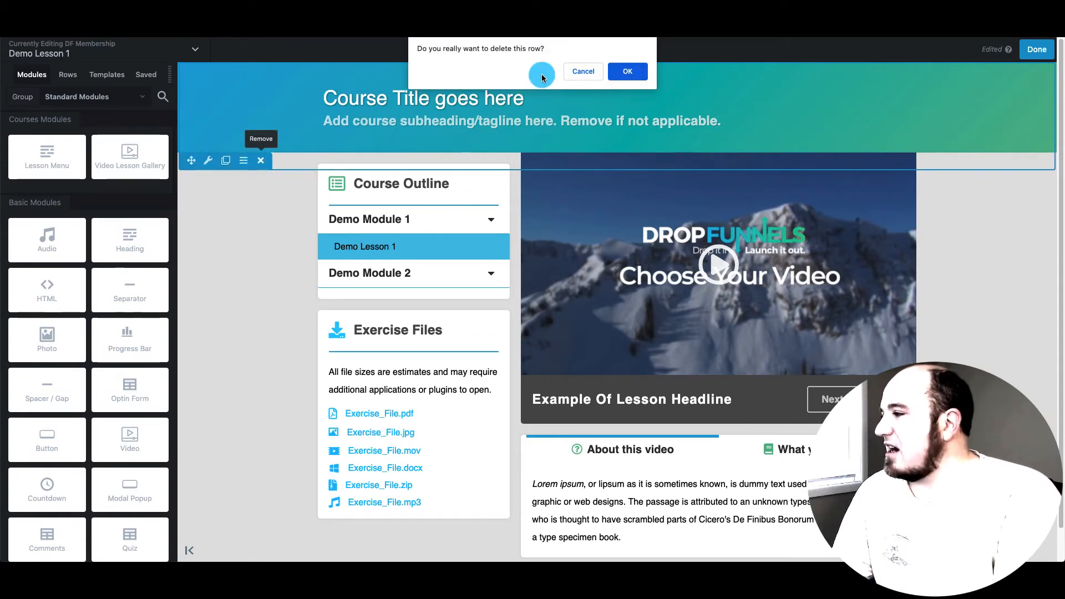
click(595, 78)
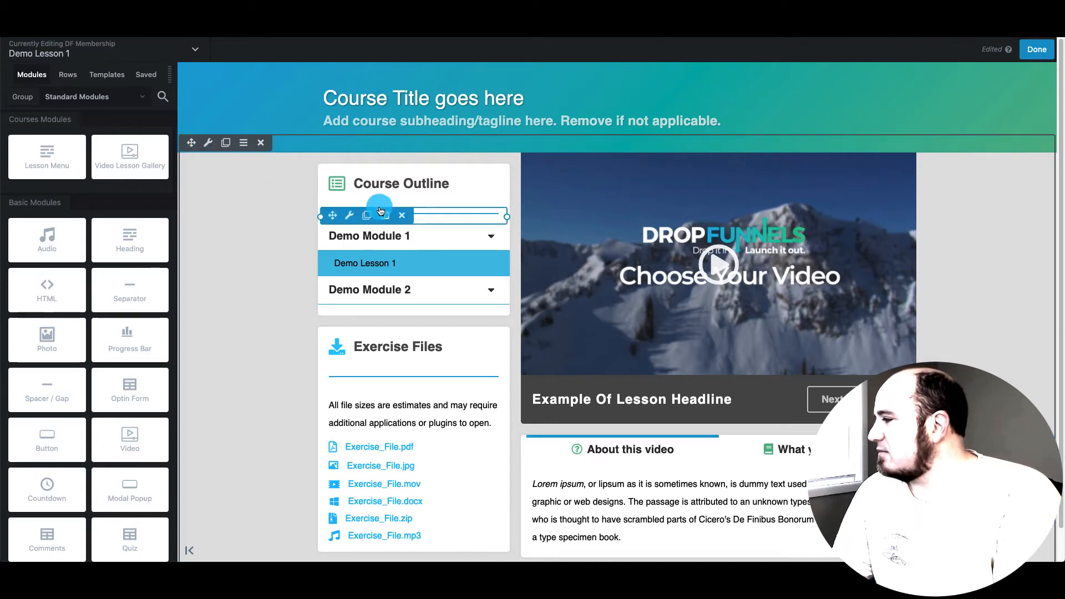
scroll(625, 357, down, 1)
scroll(507, 268, up, 1)
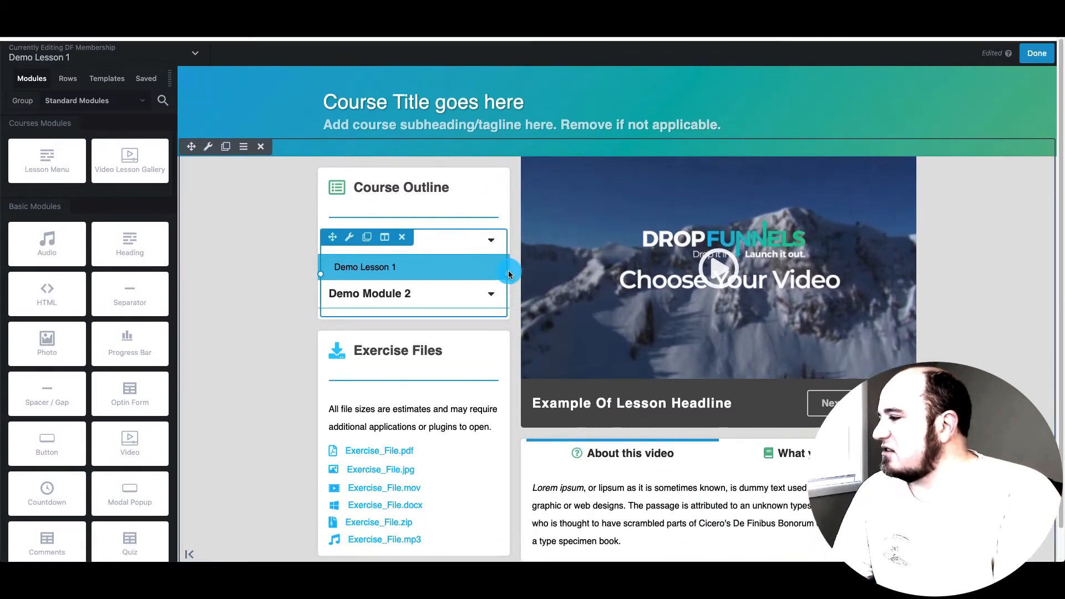
Step: Set the background type of the course title row to Color
click(209, 161)
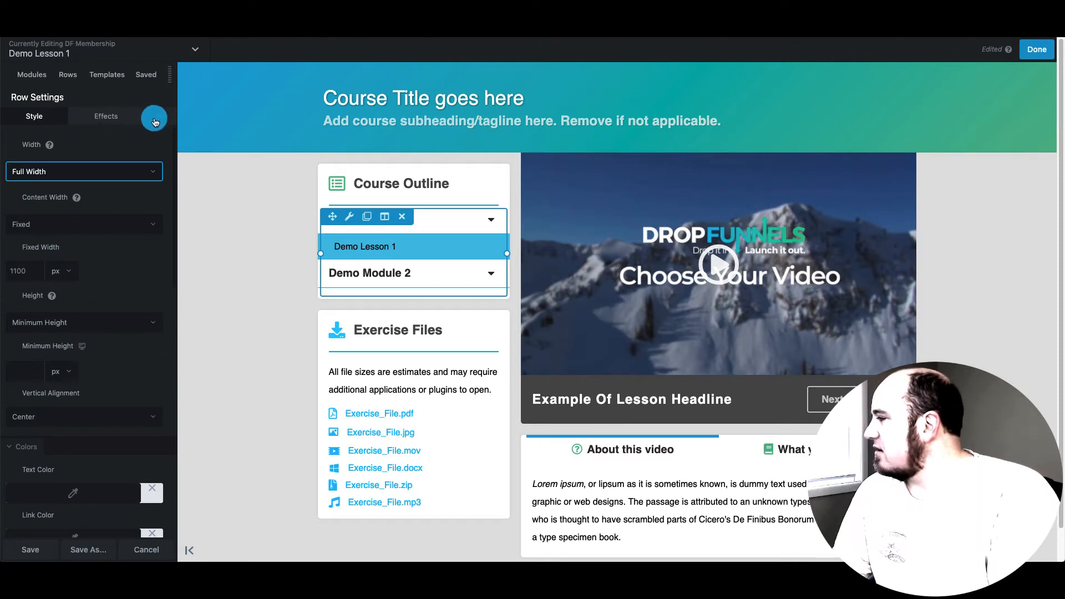
scroll(71, 284, down, 8)
click(95, 201)
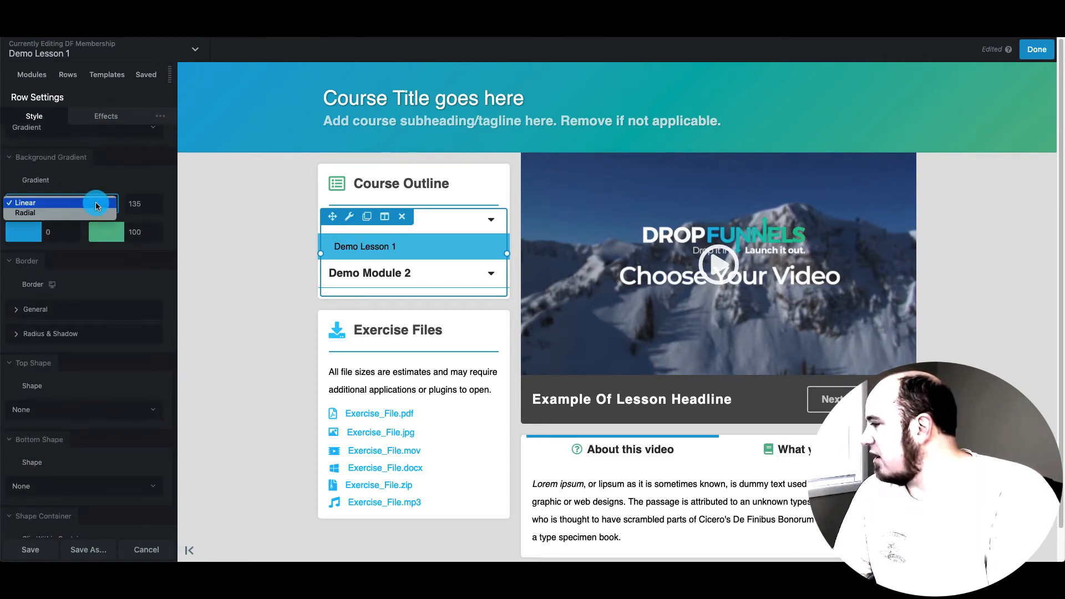
click(94, 202)
scroll(112, 177, up, 2)
click(93, 204)
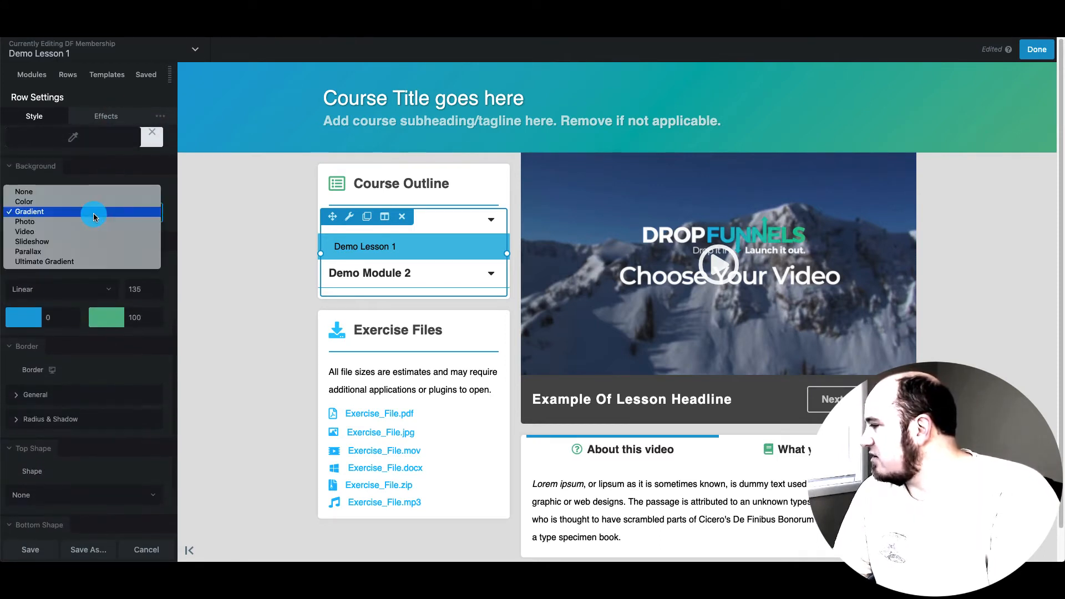
click(94, 204)
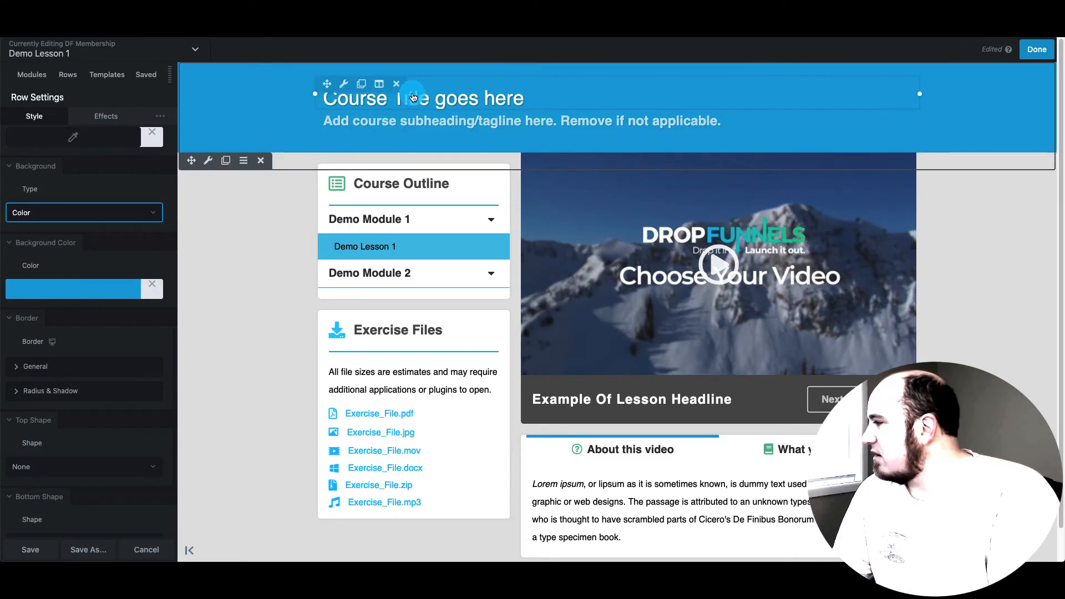
Step: Replace the course title heading text with DEMO COURSE
click(340, 84)
click(20, 161)
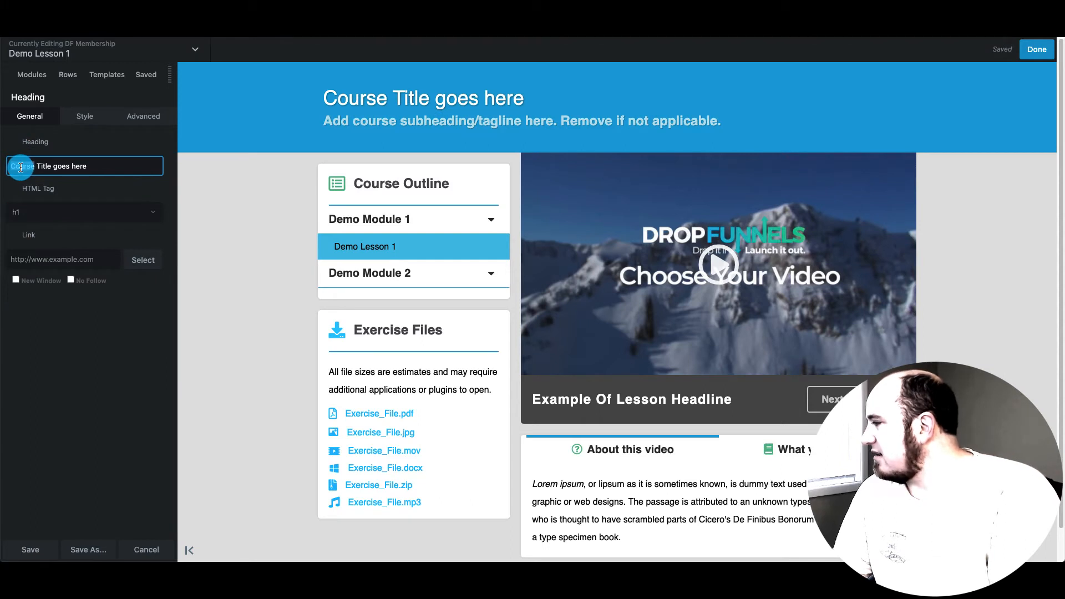
text(DEMO COURSE)
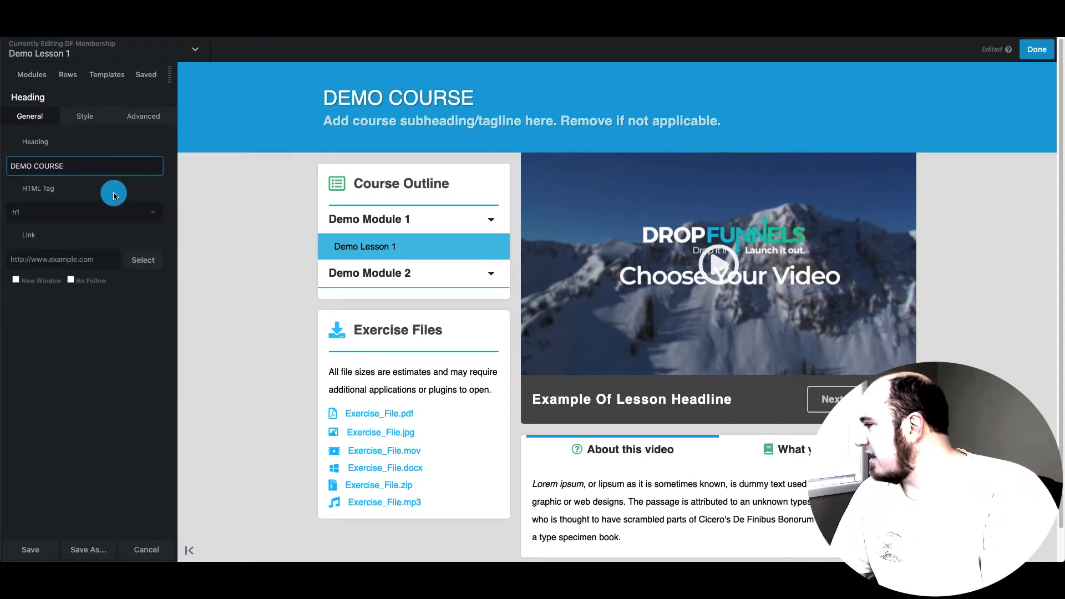
Step: Style the DEMO COURSE heading in Lato, Bold weight, at a size of 63 px
click(85, 116)
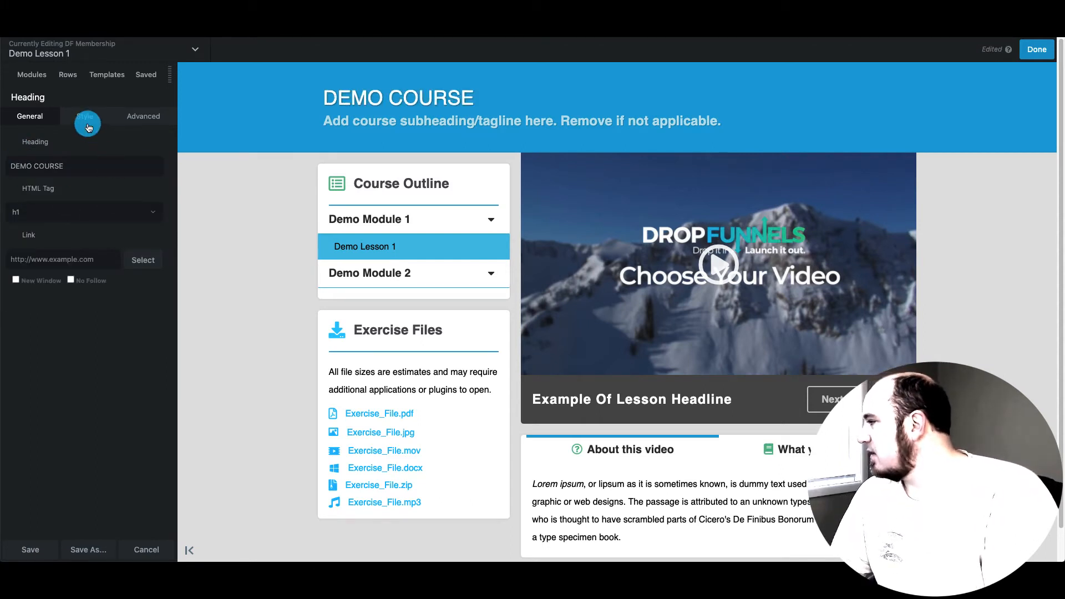
click(81, 211)
click(81, 255)
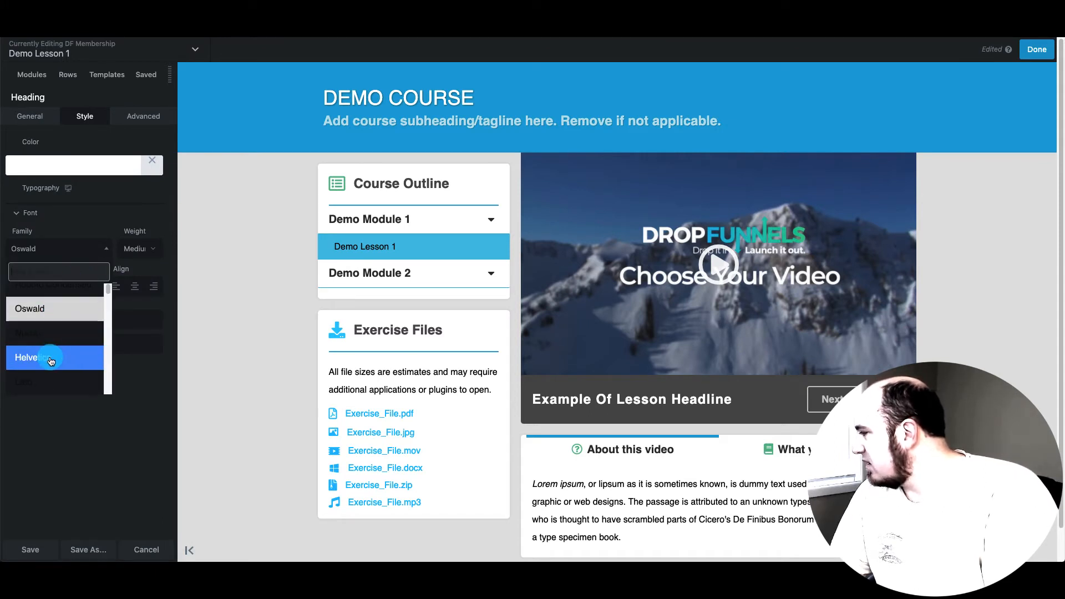
scroll(51, 361, down, 1)
click(52, 361)
click(138, 248)
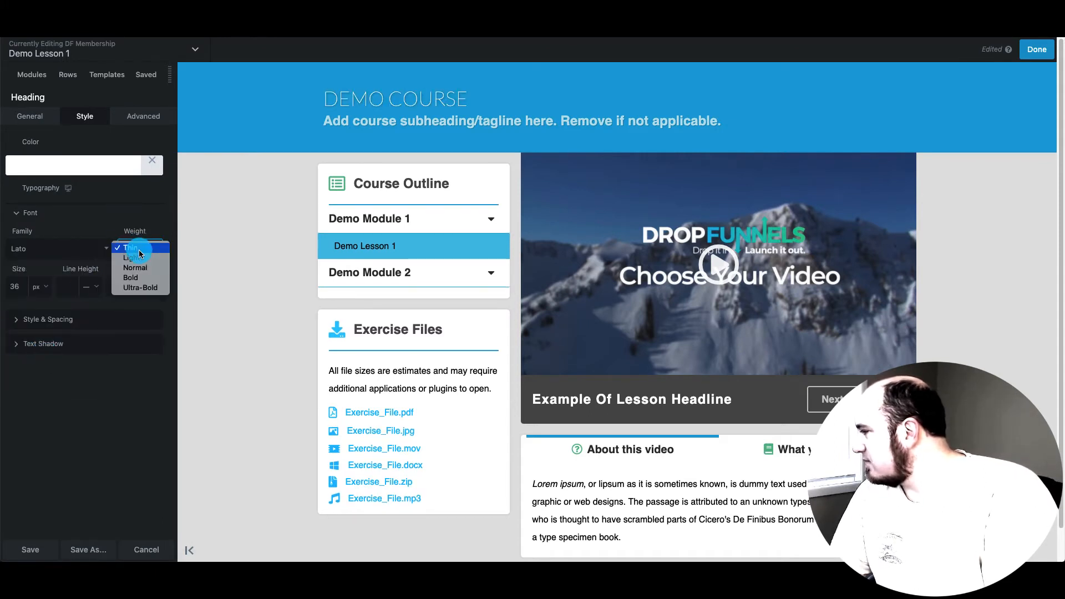
click(141, 278)
click(23, 286)
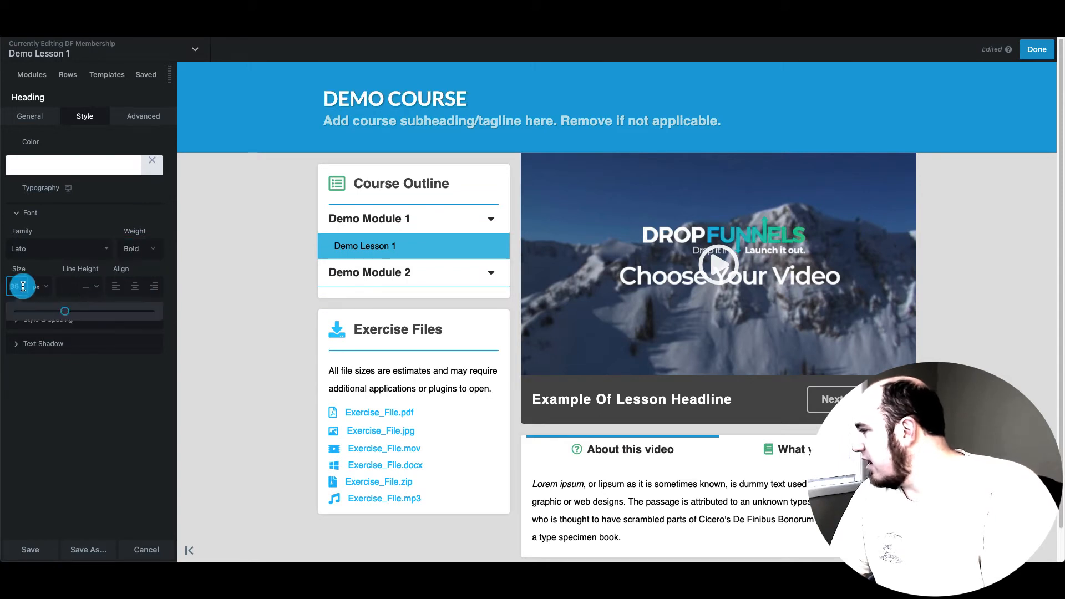
drag(69, 317, 107, 311)
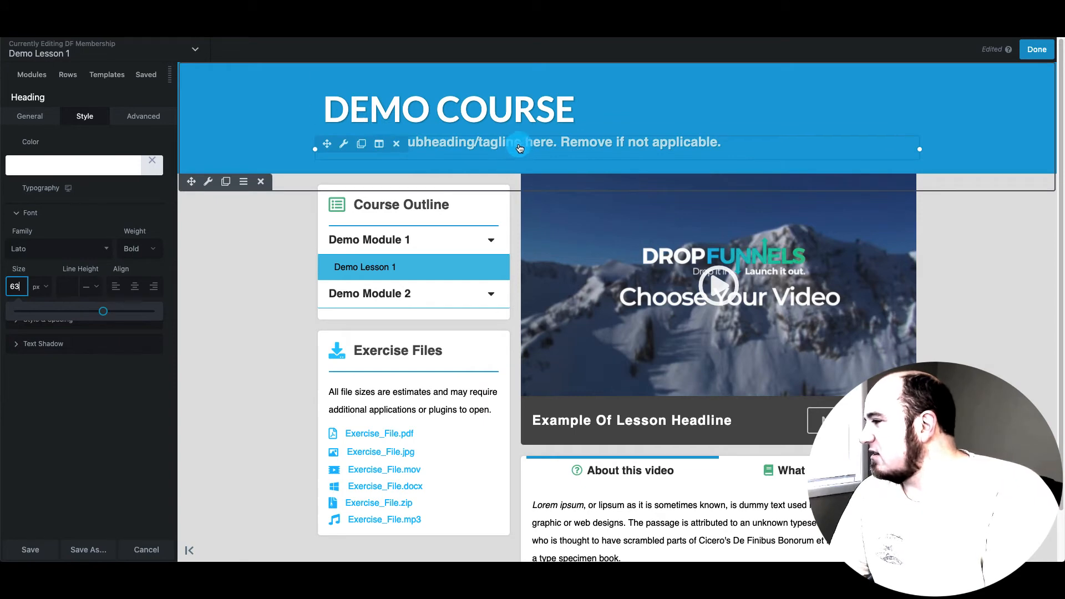
Step: Replace the course subheading text with "This is the best demo course around..."
click(344, 145)
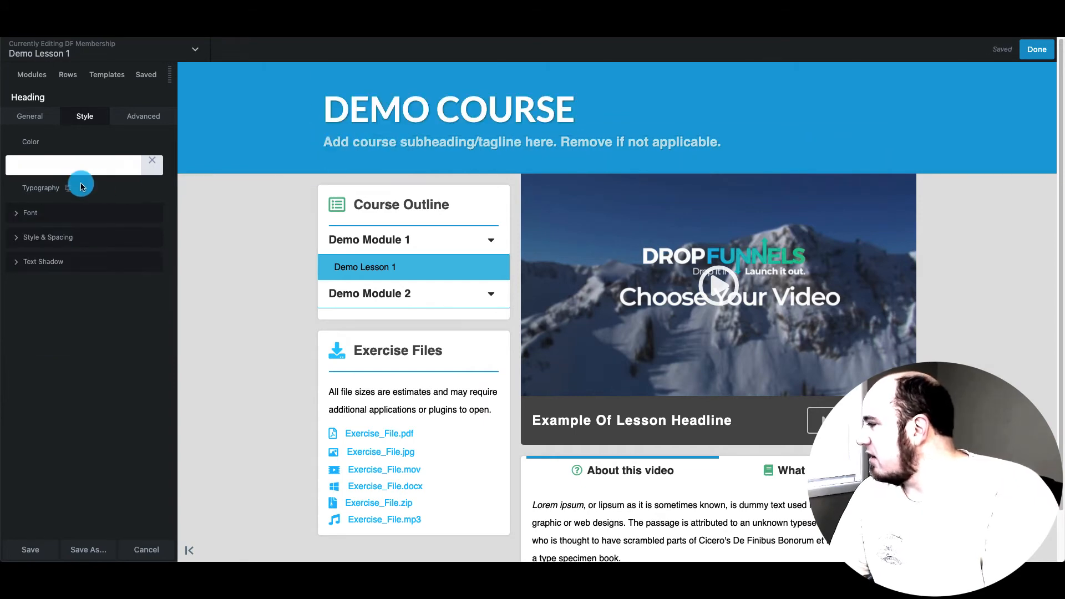
click(34, 117)
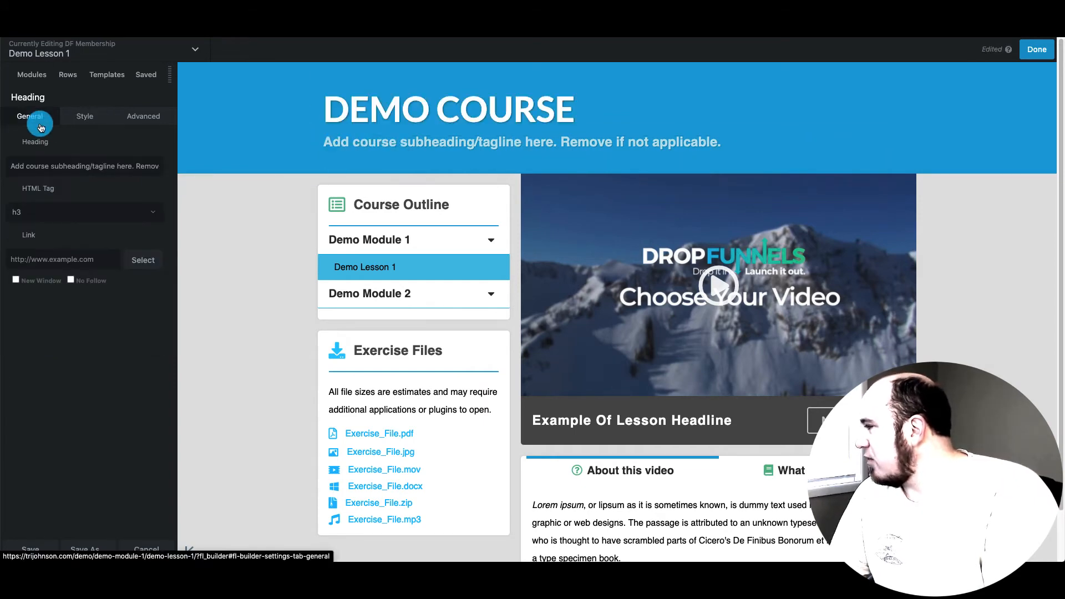
triple_click(57, 165)
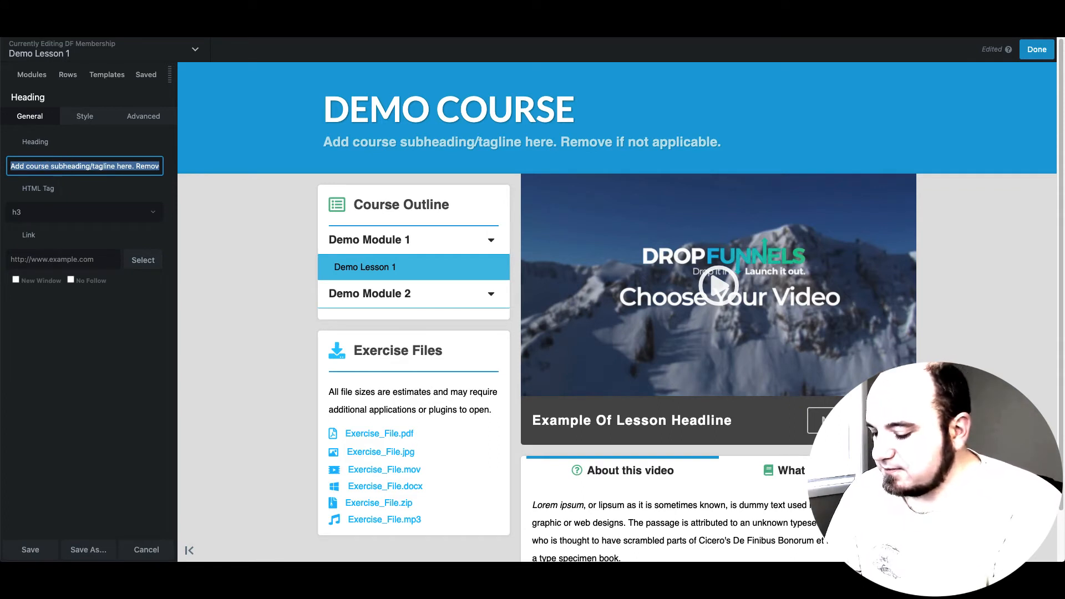
text(This is the best demo course around...)
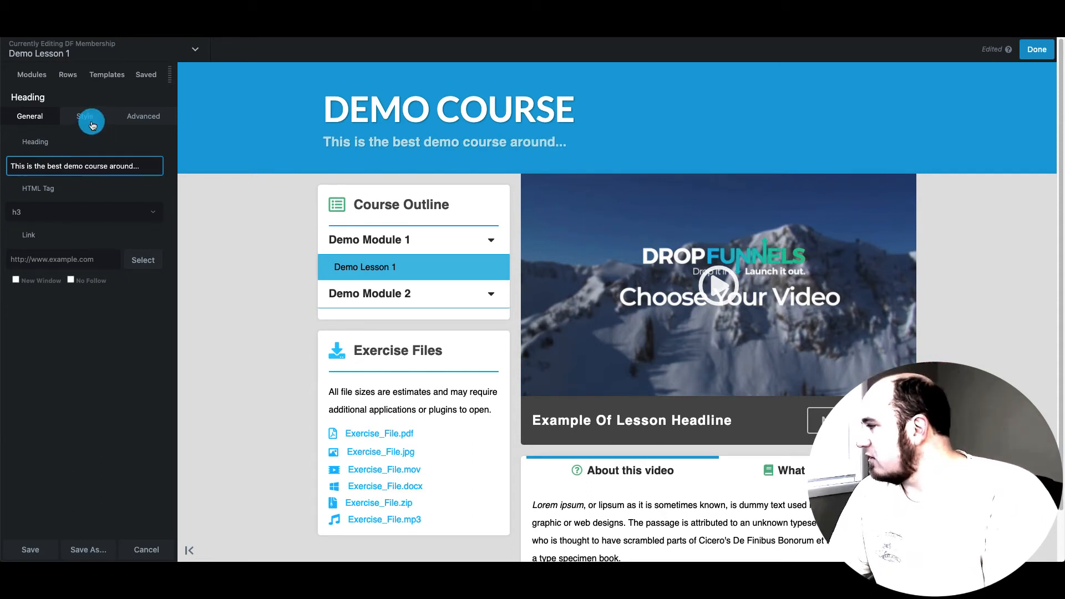
Step: Style the course subheading in Lato, Normal weight, at 28 px and save the heading settings
click(92, 125)
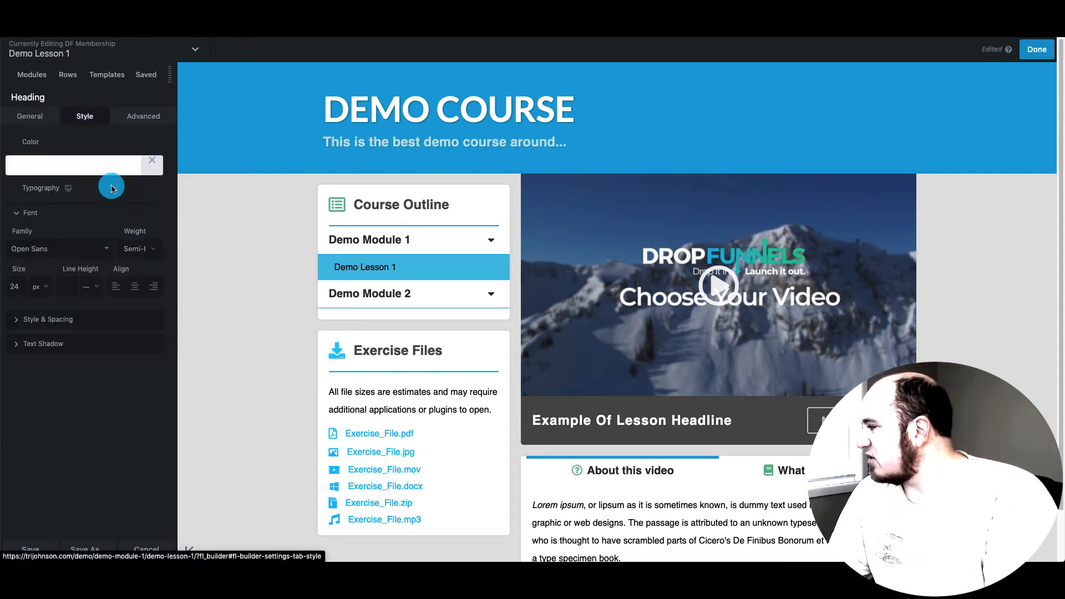
click(81, 252)
scroll(59, 337, up, 10)
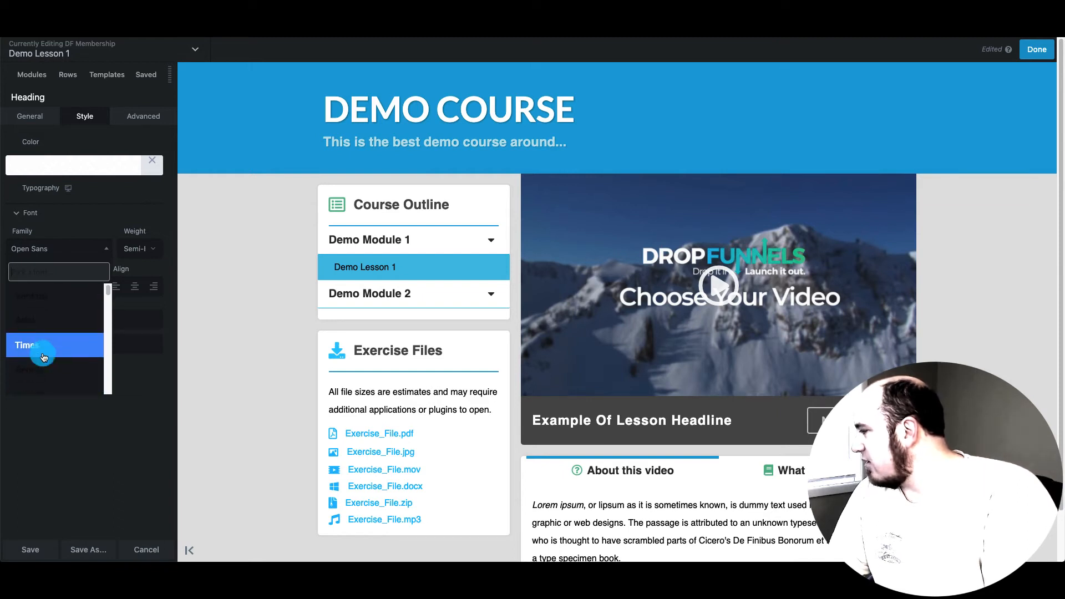
scroll(43, 352, down, 3)
click(43, 347)
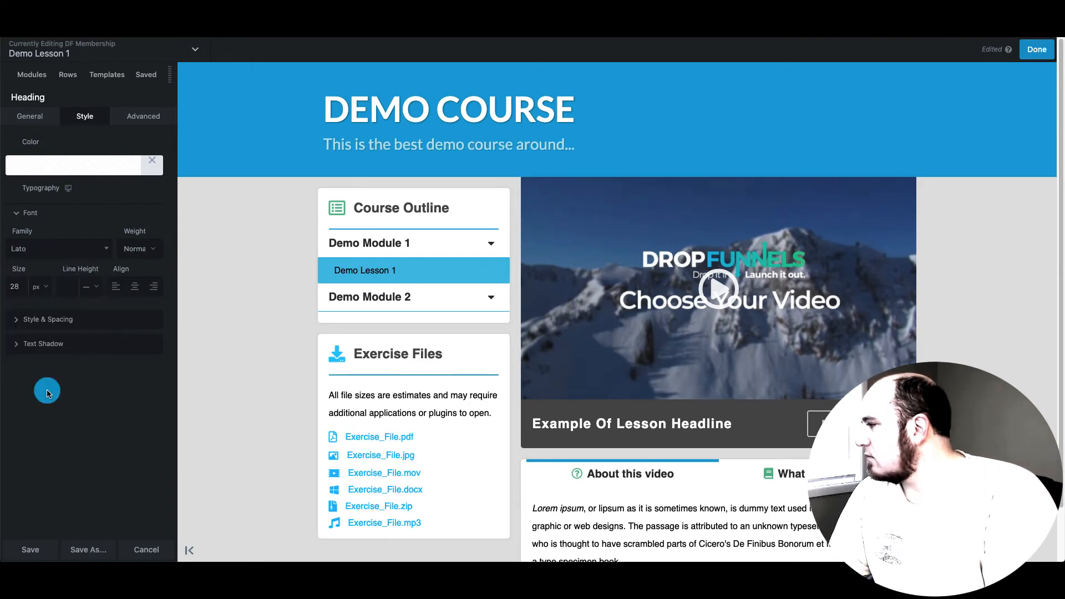
click(31, 550)
Step: Finish editing Demo Lesson 1 and publish the page changes
click(662, 303)
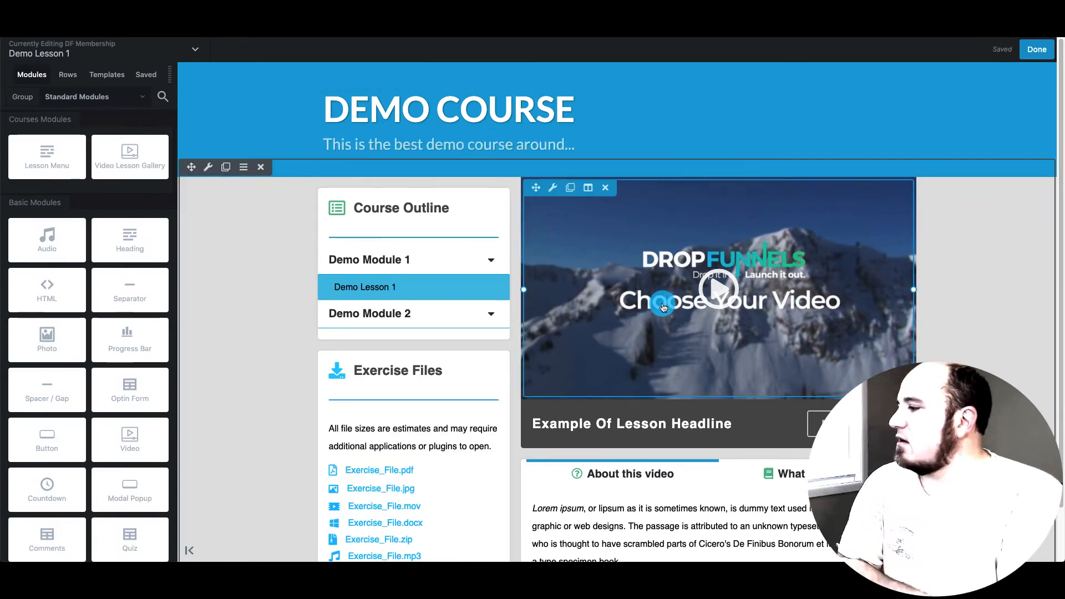
scroll(663, 307, down, 1)
scroll(663, 306, up, 2)
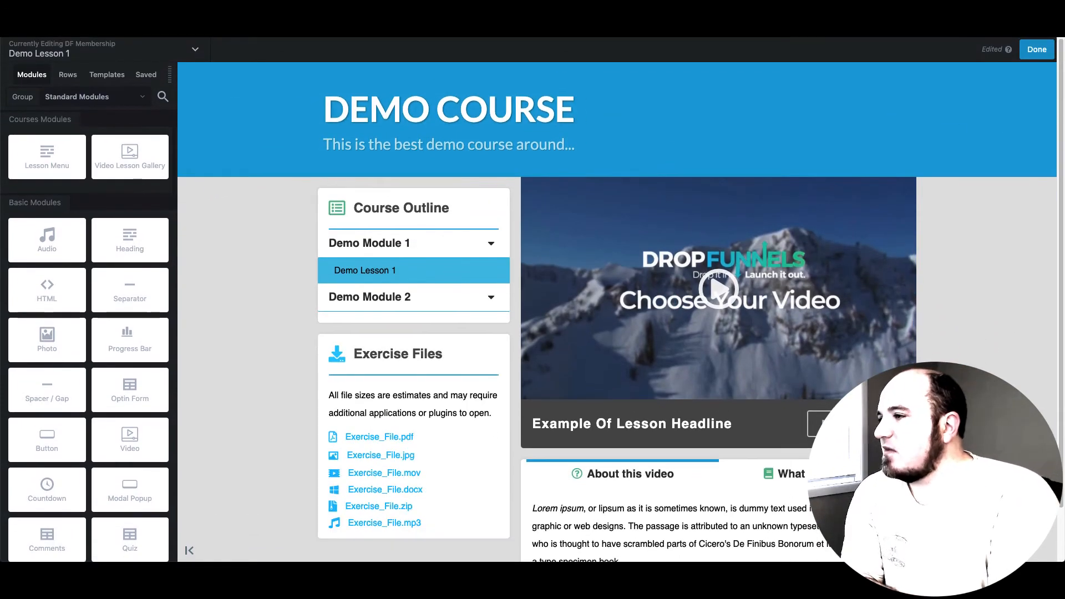
click(1034, 55)
click(979, 48)
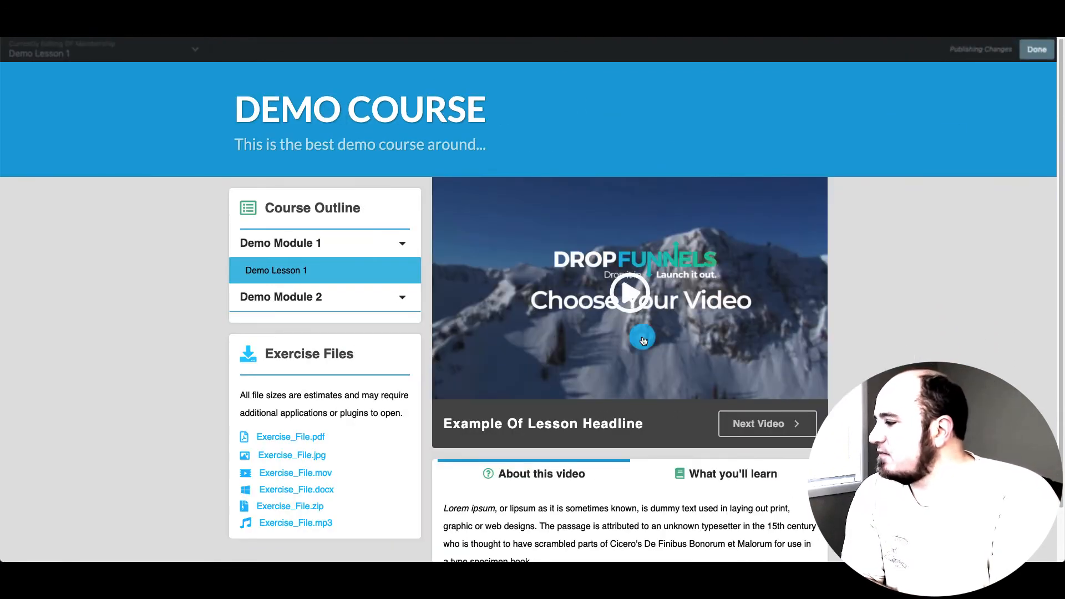
scroll(505, 358, down, 1)
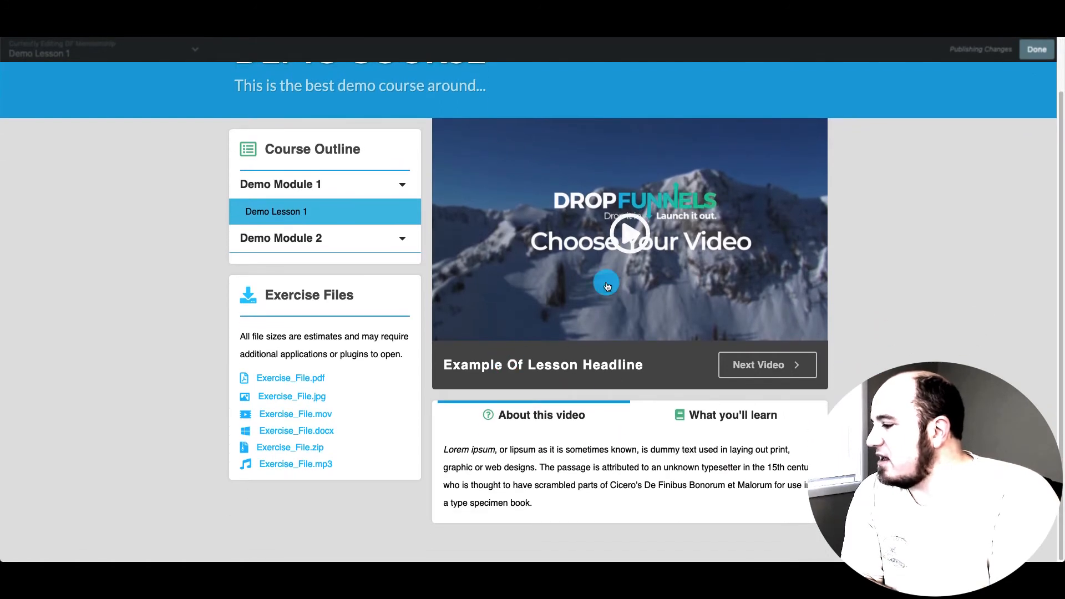
Step: Clone Demo Lesson 1 into Demo Module 2 under the name Demo Lesson 1 Copy
scroll(524, 252, up, 1)
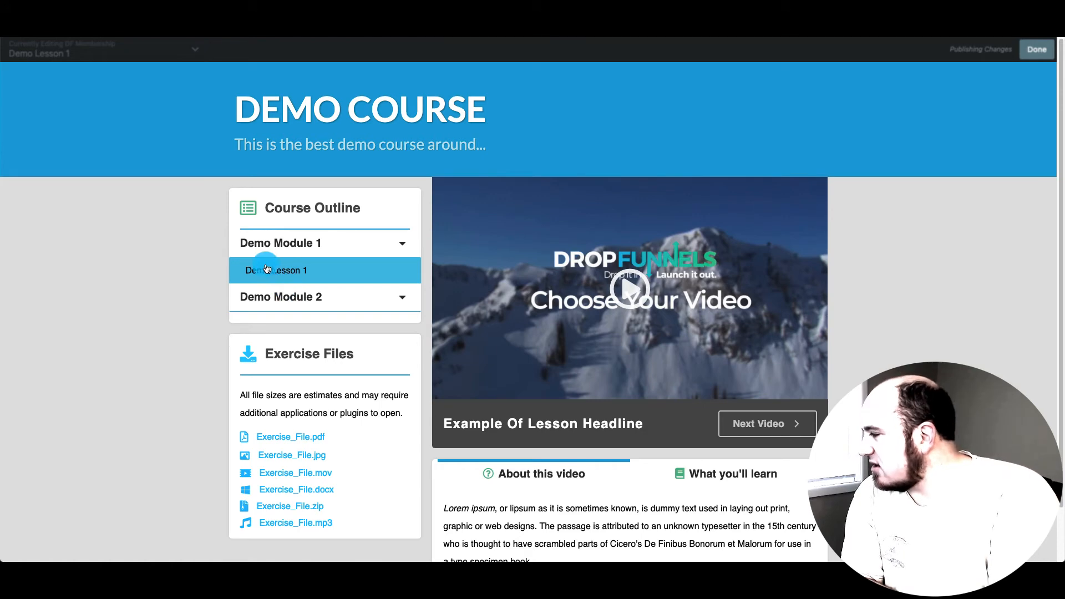
click(311, 267)
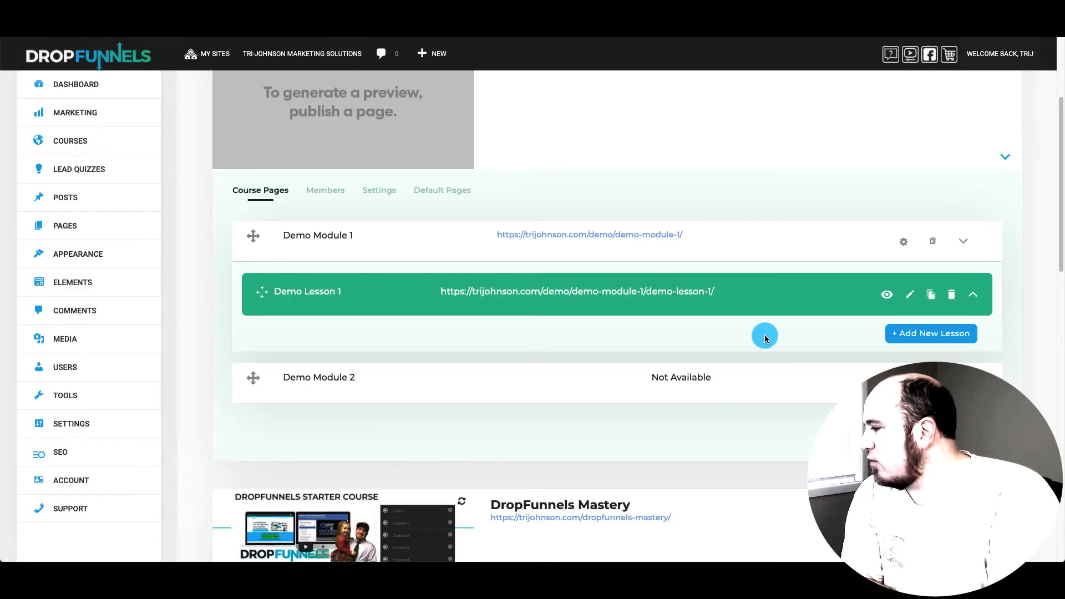
click(938, 305)
click(495, 393)
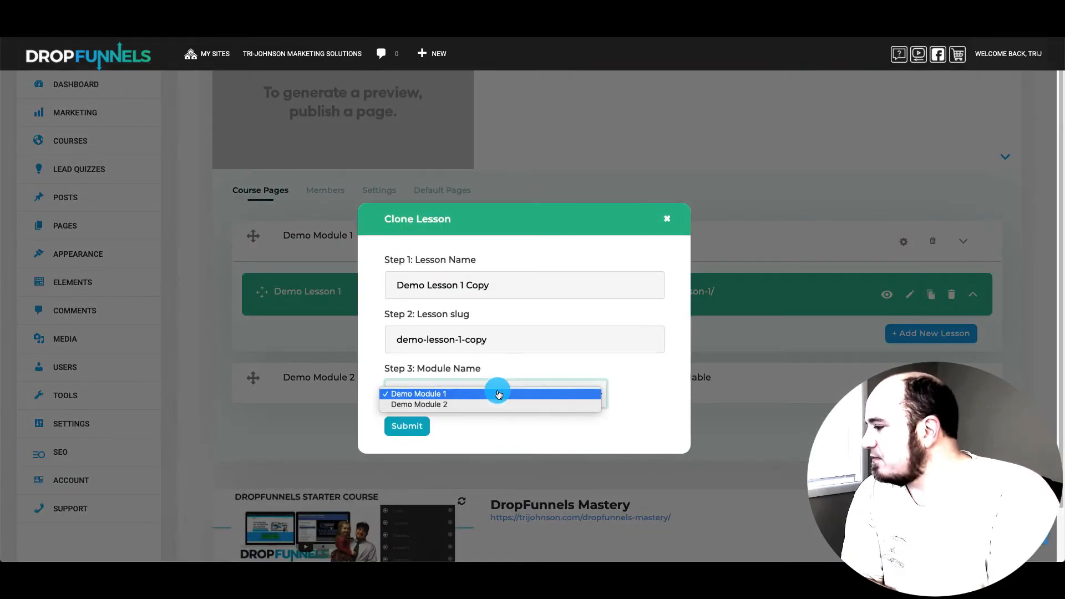
click(486, 406)
click(416, 427)
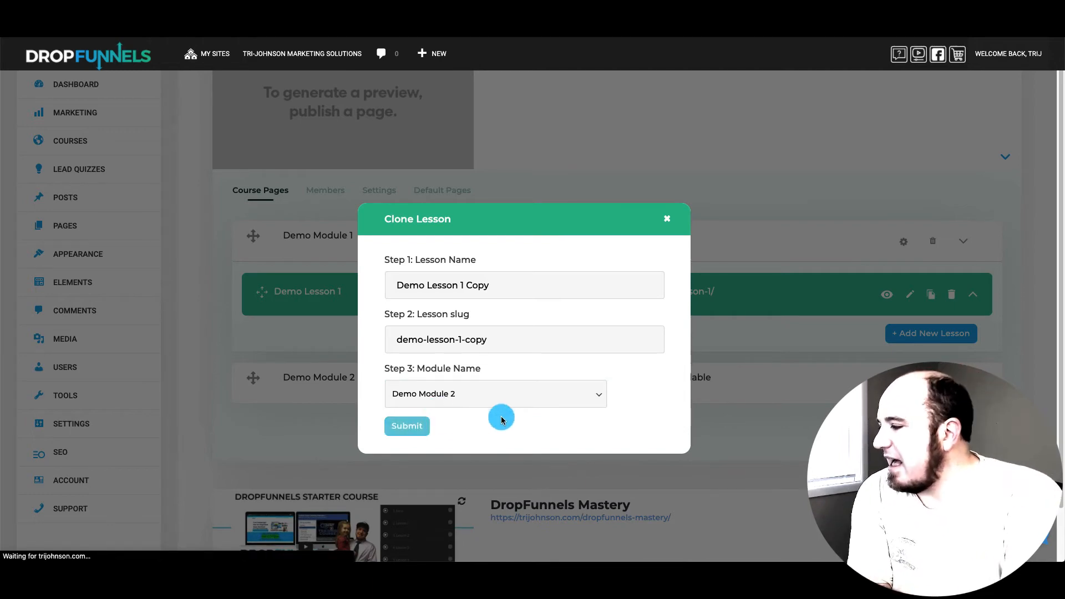
Step: Clone Demo Lesson 1 within Demo Module 1 as Demo Lesson 2 with the slug demo-lesson-2
scroll(501, 420, down, 5)
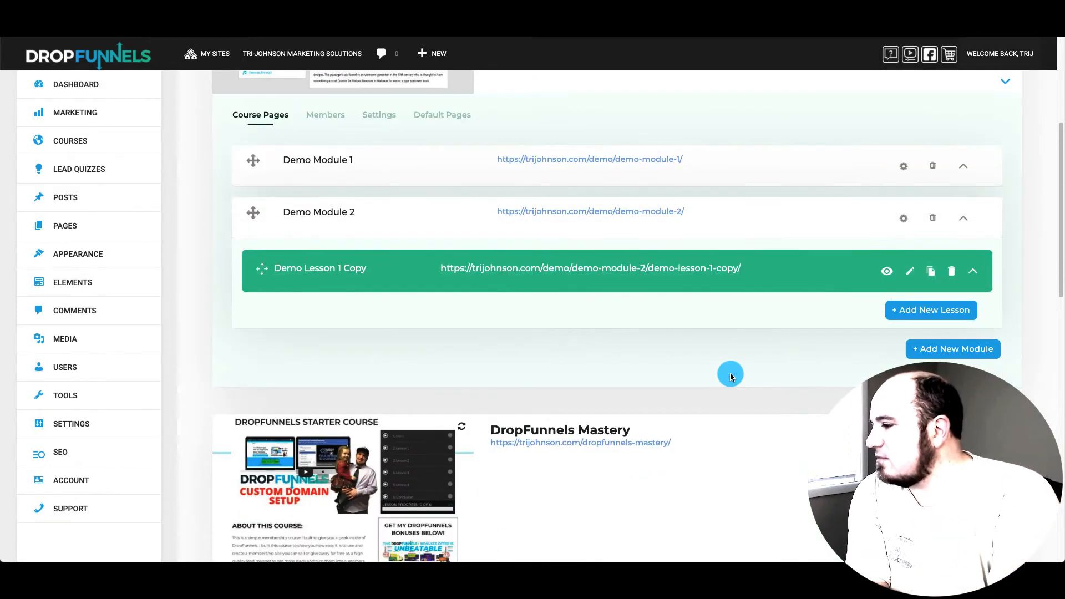
scroll(948, 274, up, 2)
click(963, 272)
click(931, 326)
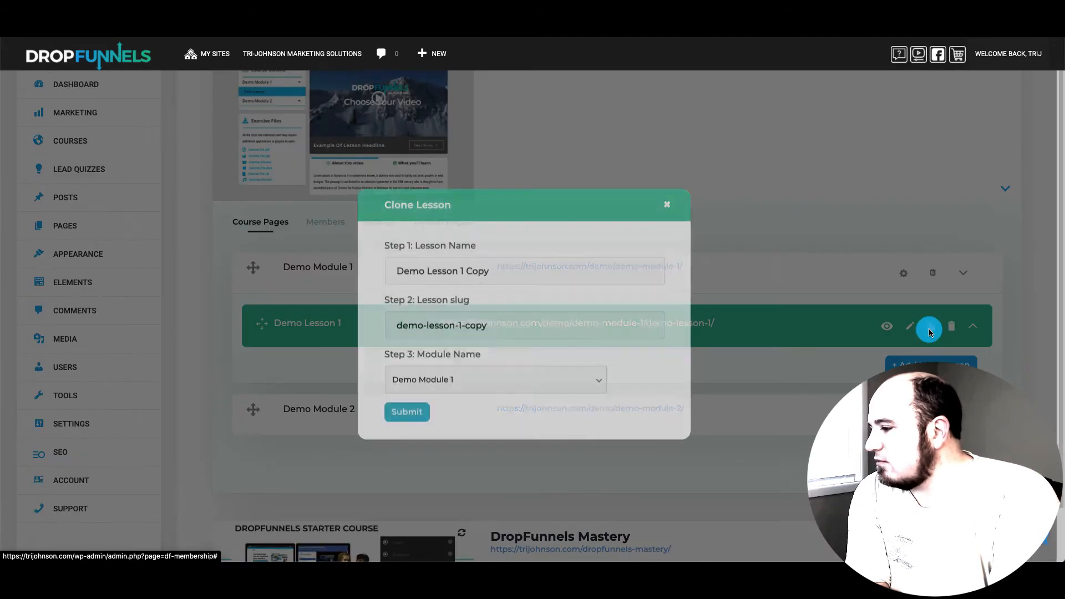
drag(462, 286, 521, 290)
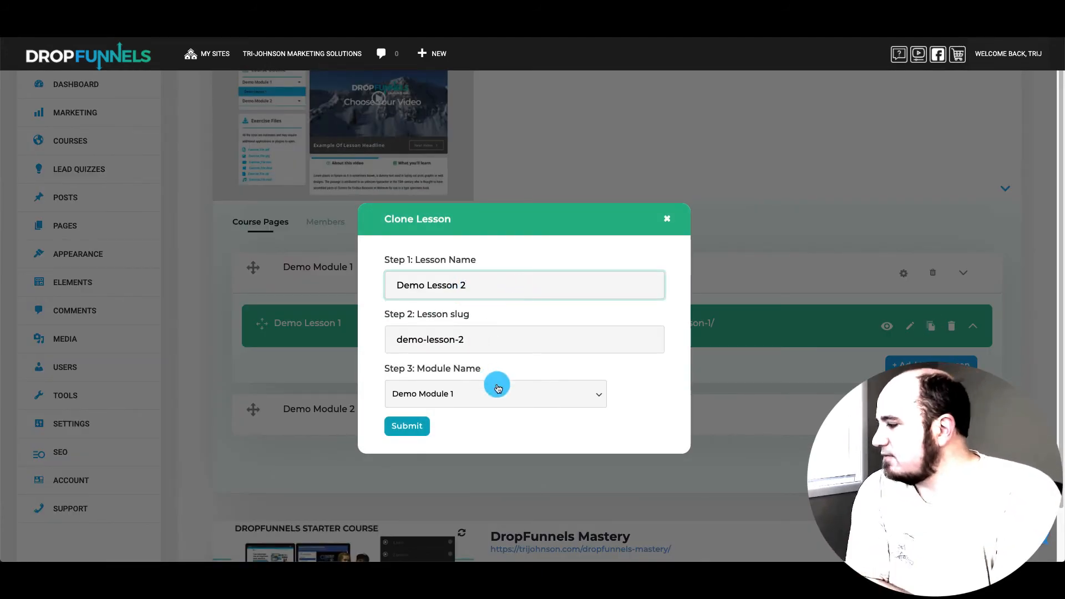
click(496, 388)
click(638, 387)
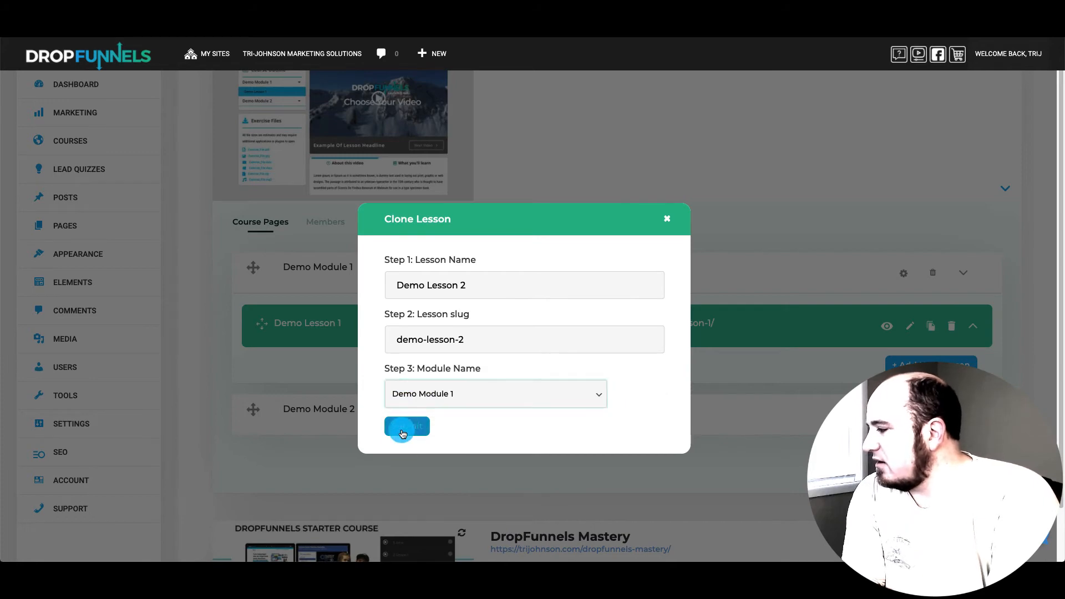
click(403, 433)
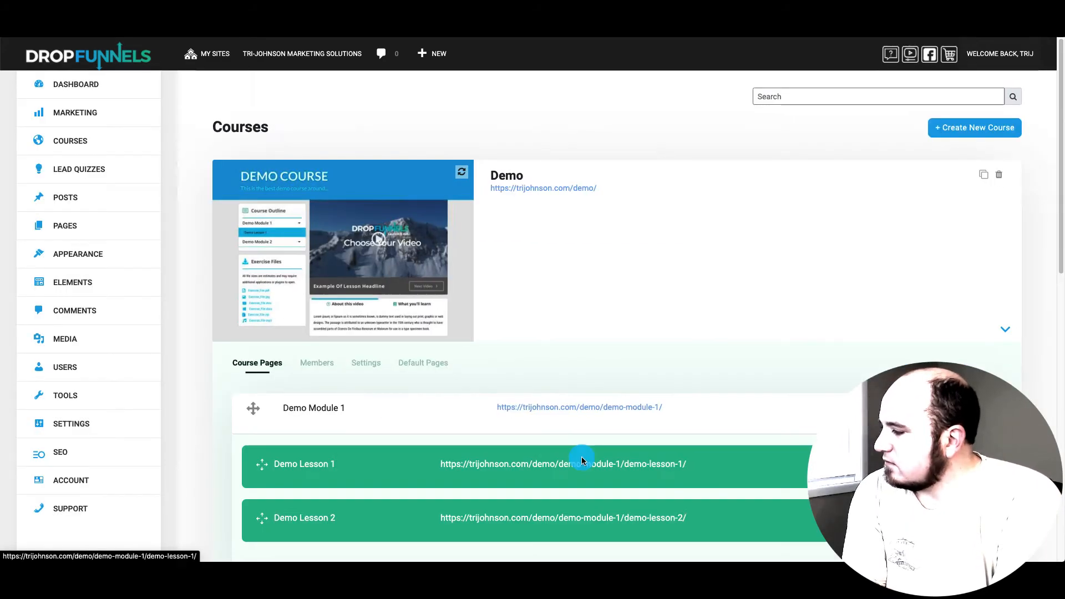
Step: View the live Demo course and check navigation between its lessons and modules using the course outline and next-video control
scroll(687, 344, down, 3)
scroll(610, 250, up, 3)
click(564, 187)
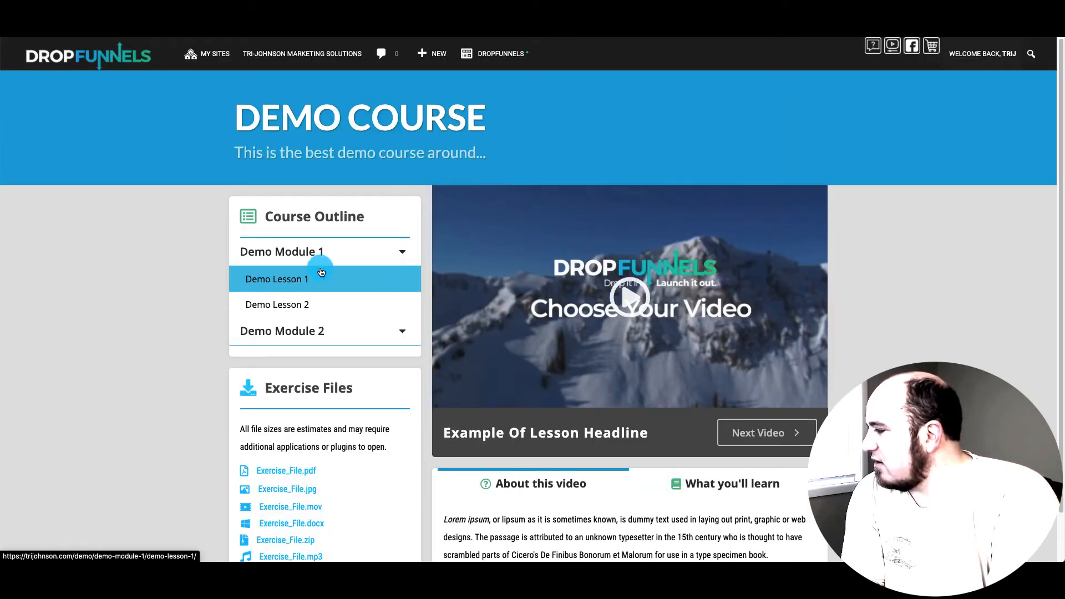
click(289, 292)
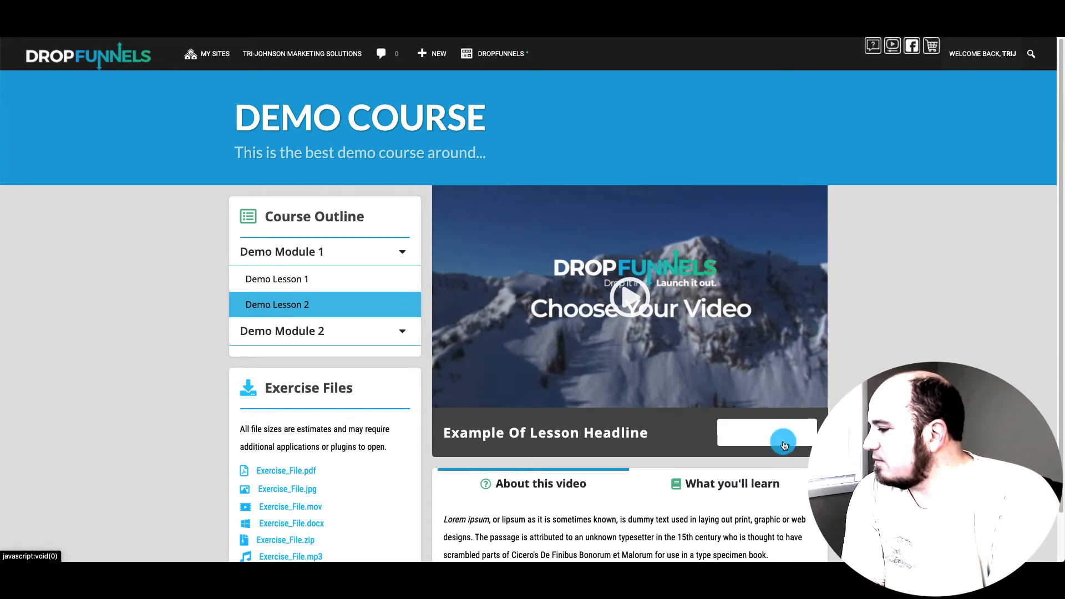
click(780, 449)
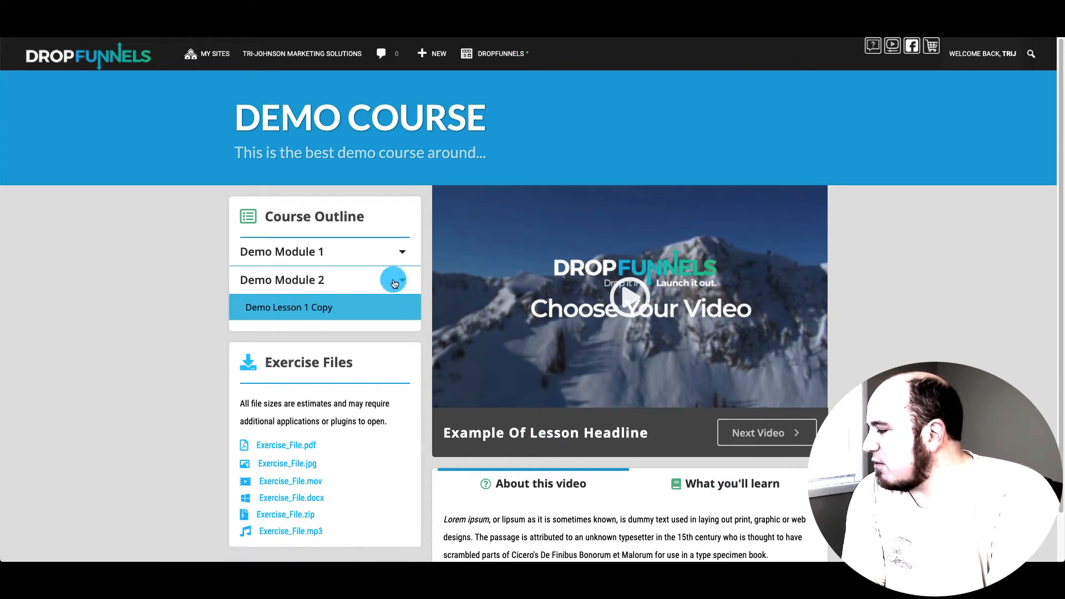
scroll(616, 338, down, 1)
scroll(615, 337, up, 1)
click(350, 254)
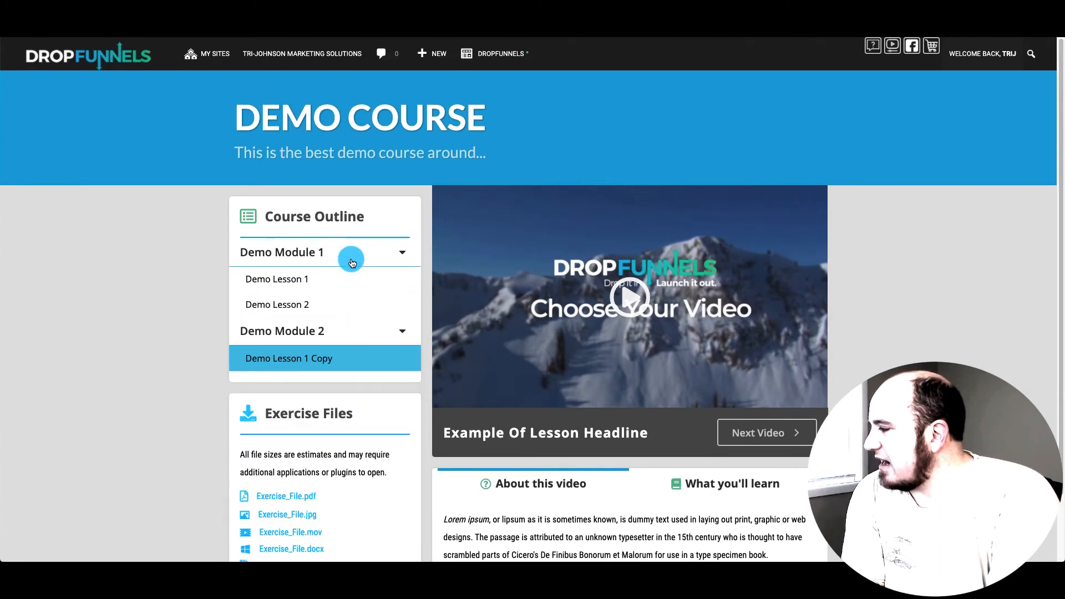
click(297, 279)
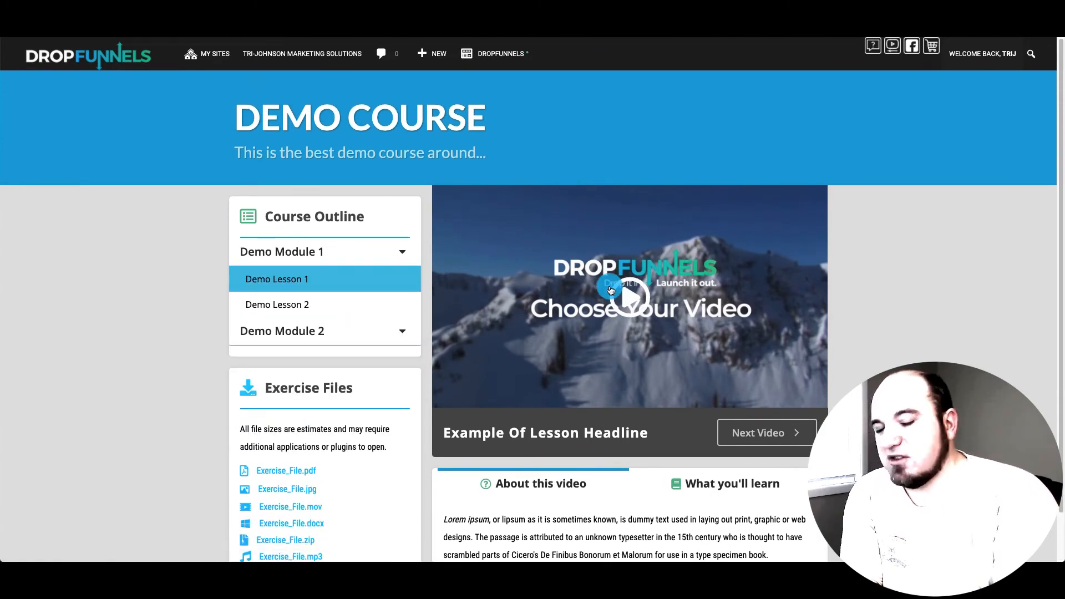
Step: Open the settings of the lesson video in the Demo Lesson 1 page editor
scroll(610, 291, down, 1)
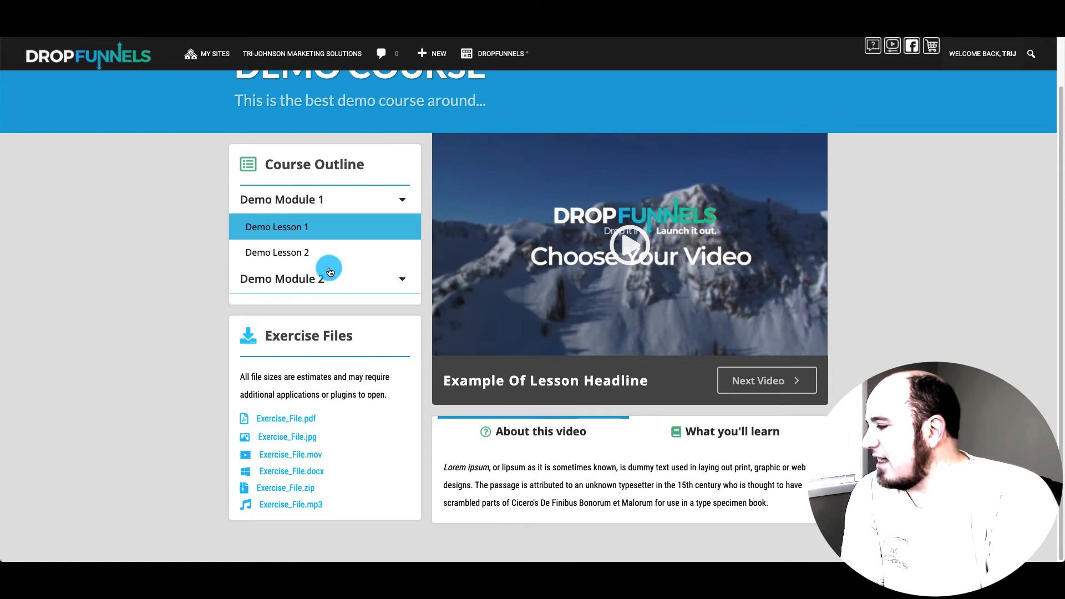
scroll(525, 432, up, 1)
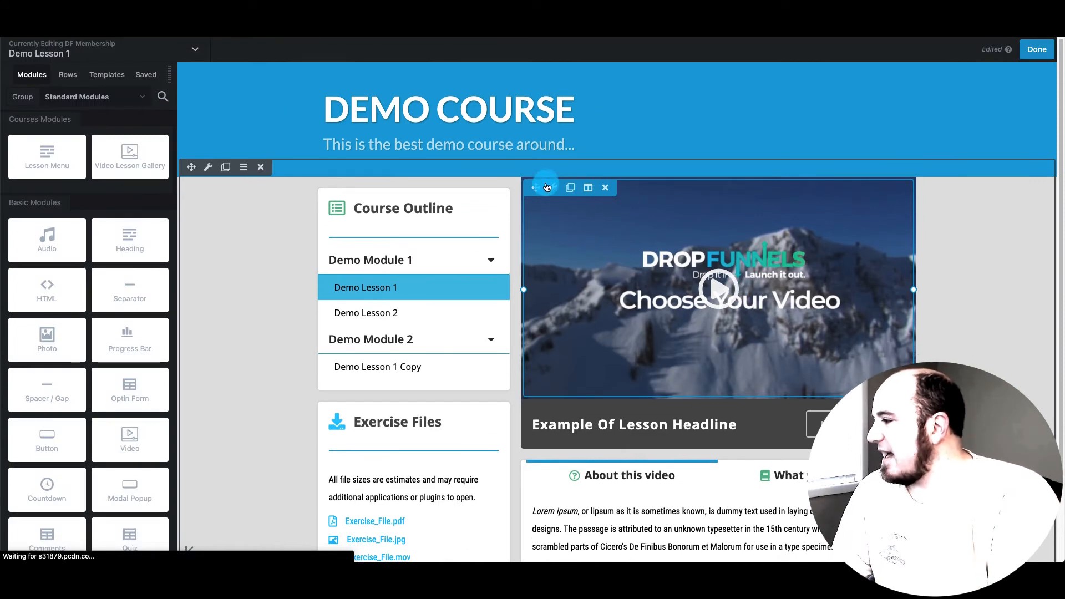
click(547, 187)
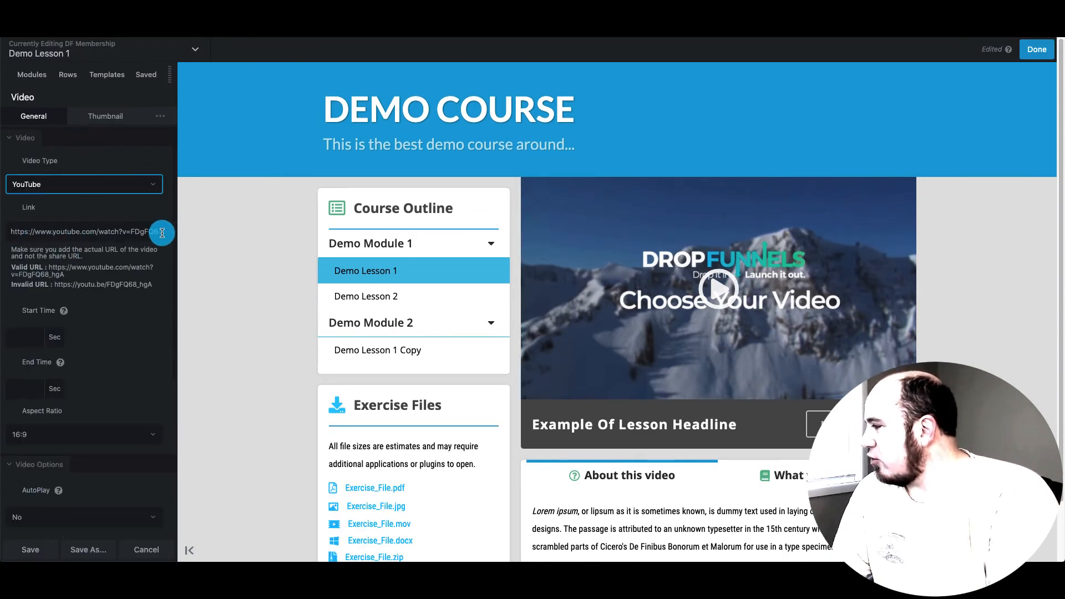
Step: Switch to YouTube in a new browser tab and open the uploaded video "Software Reseller + Six Week Coaching Program!"
click(552, 11)
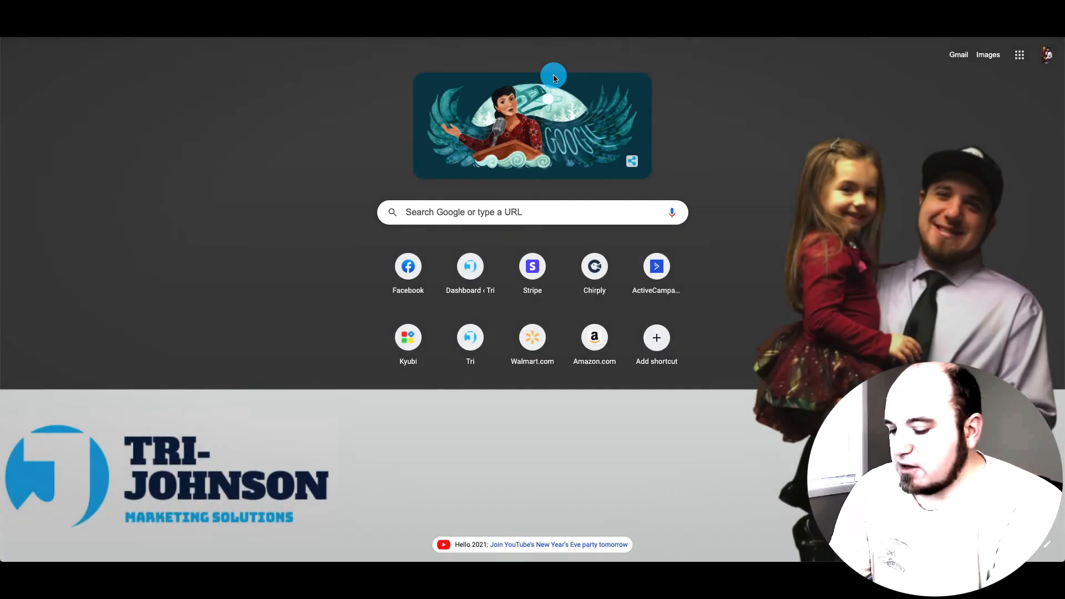
text(youtube)
key(Return)
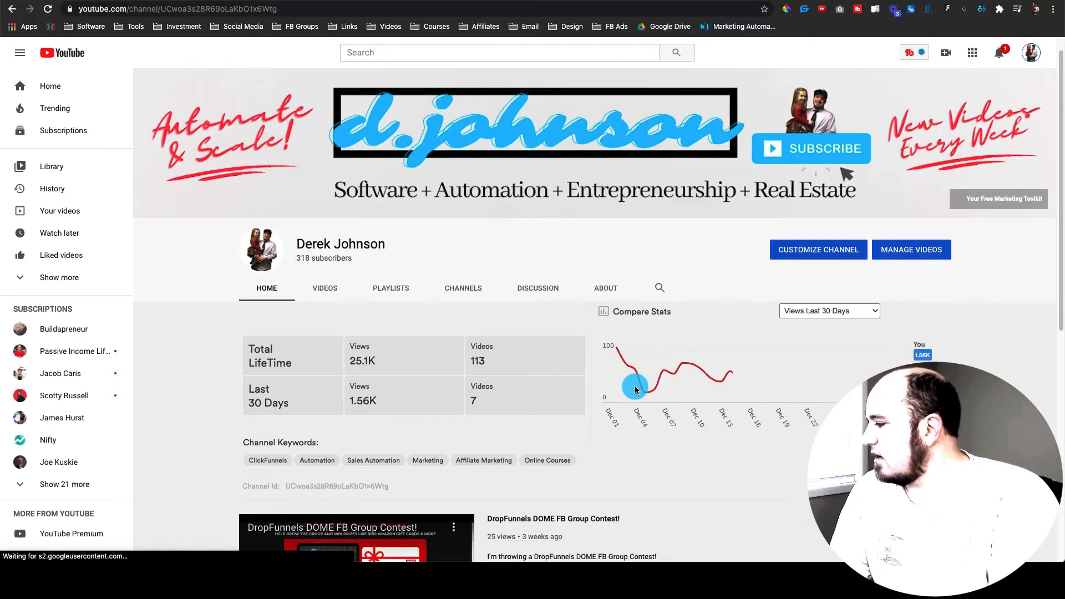
scroll(635, 390, down, 8)
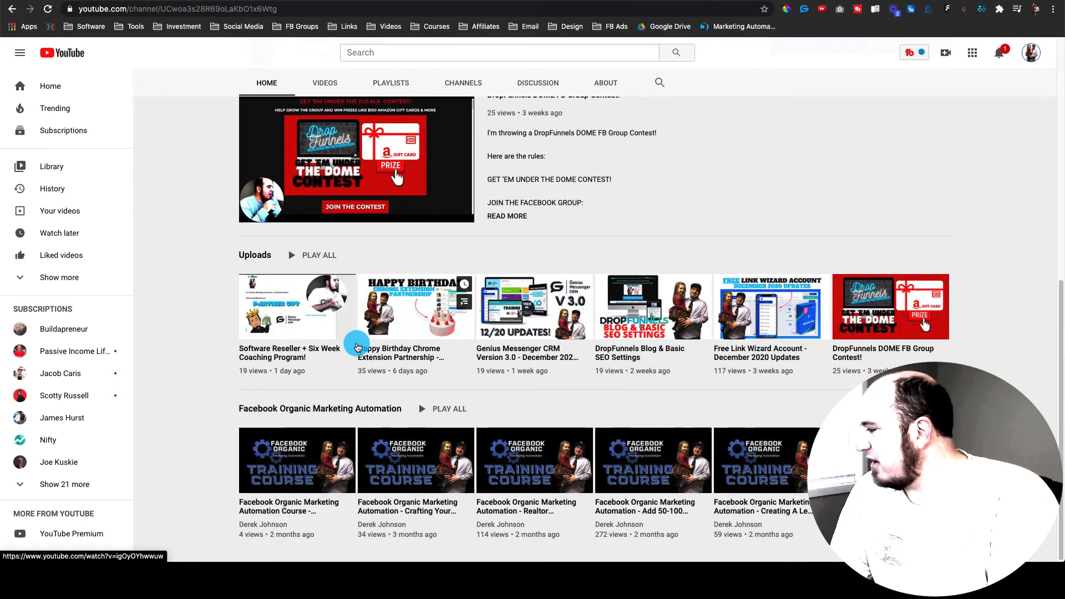
click(299, 316)
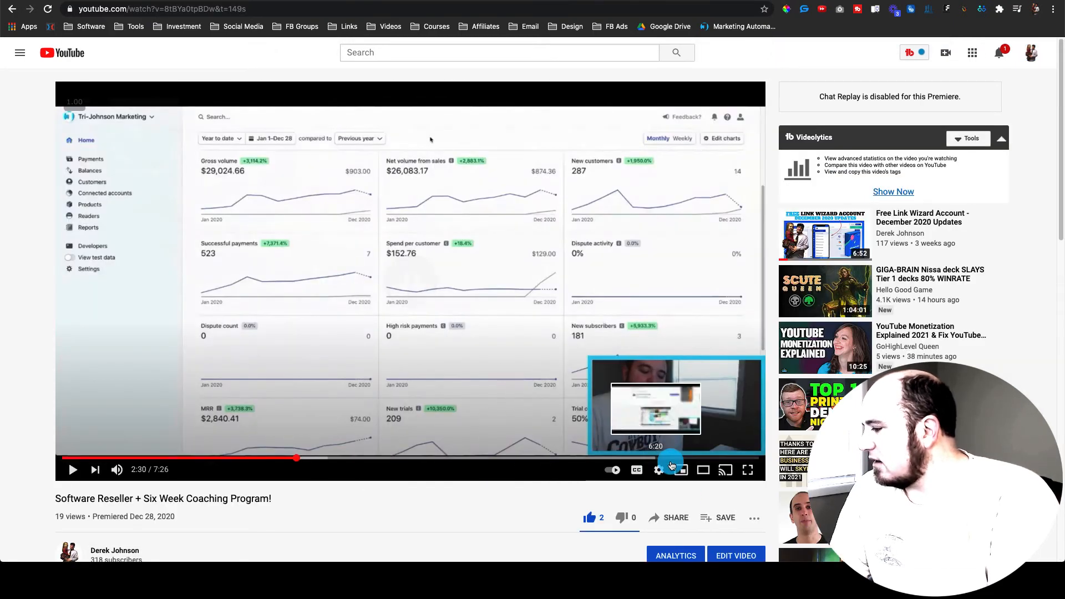
Step: View and dismiss the video's share link, and copy its full watch URL without the &t=149s timestamp
click(675, 521)
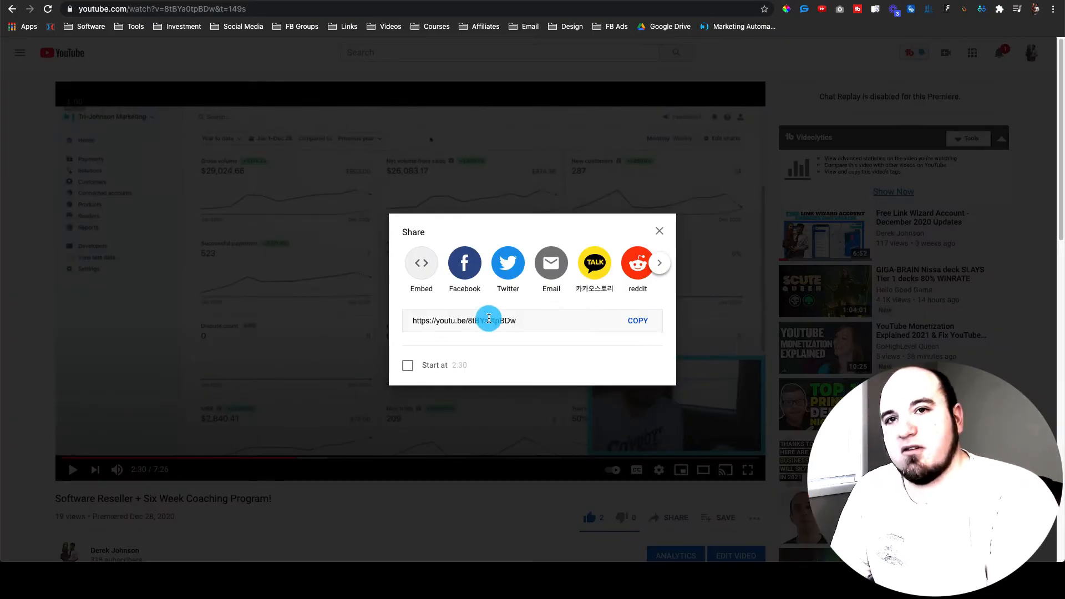
click(659, 231)
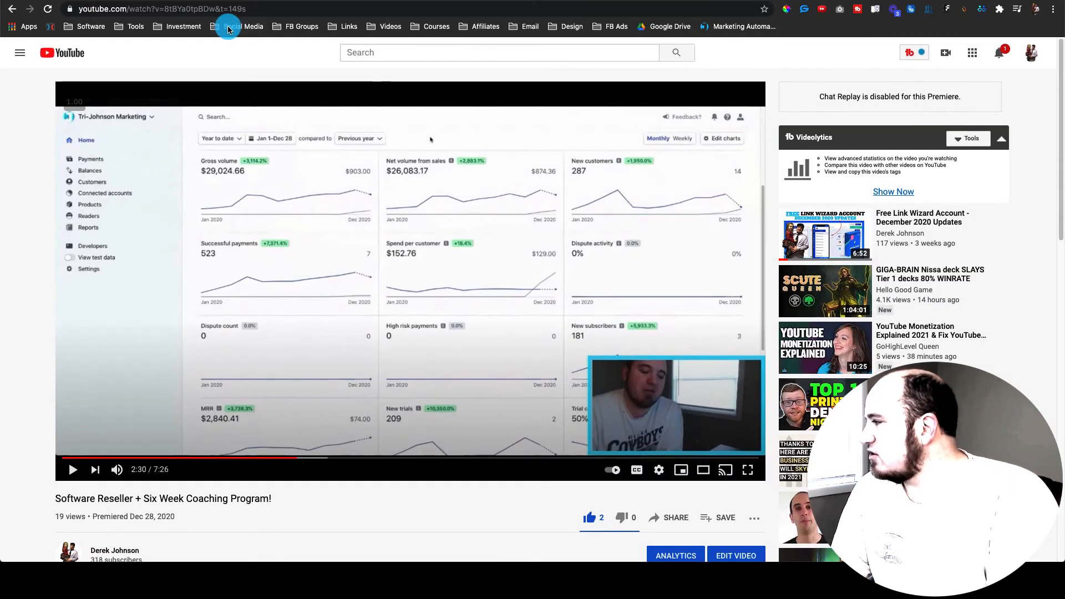
click(234, 8)
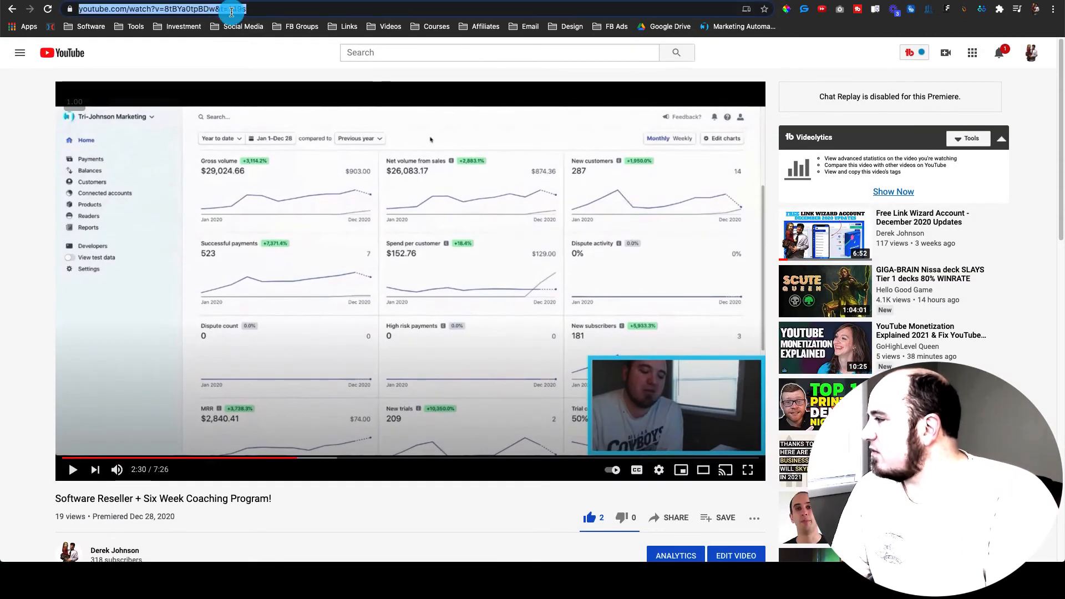
click(214, 10)
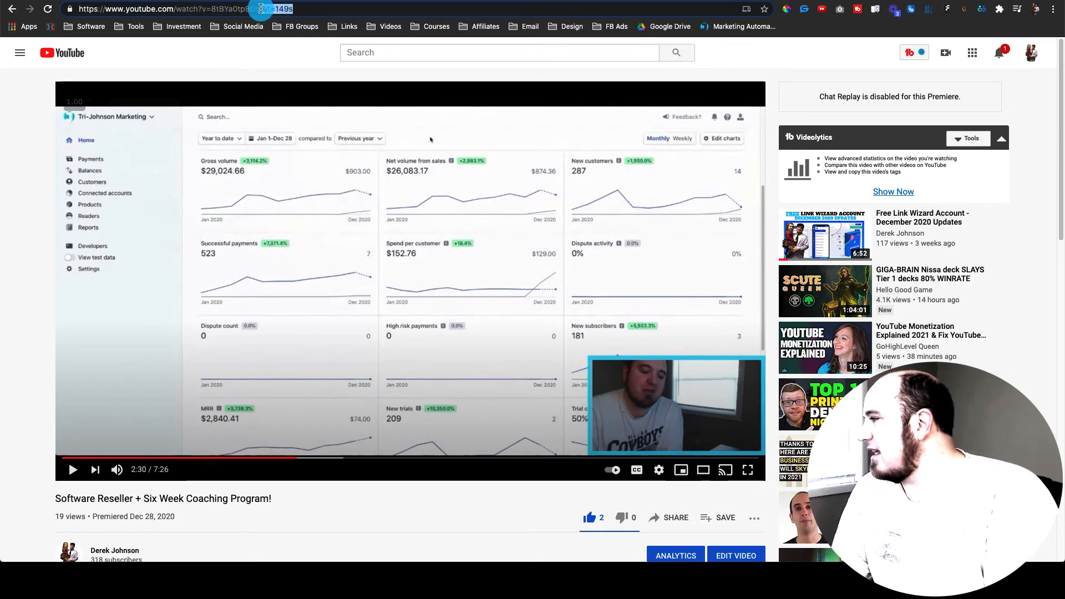
drag(262, 8, 33, 24)
key(super+c)
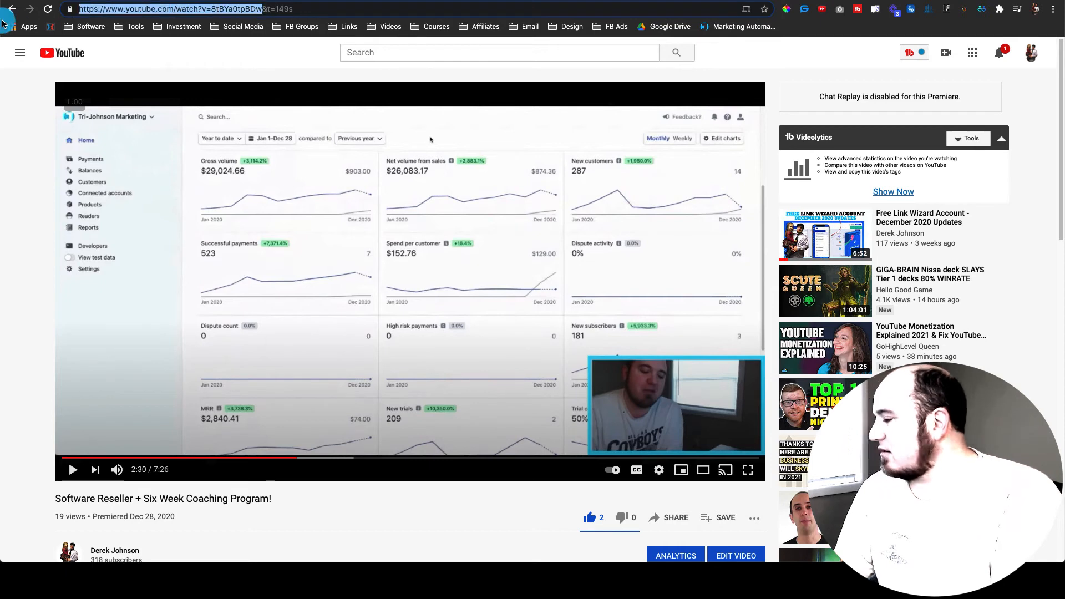
Step: Return to the Demo Lesson 1 editor and replace the lesson video's link with the copied YouTube watch URL
key(ctrl+shift+Tab)
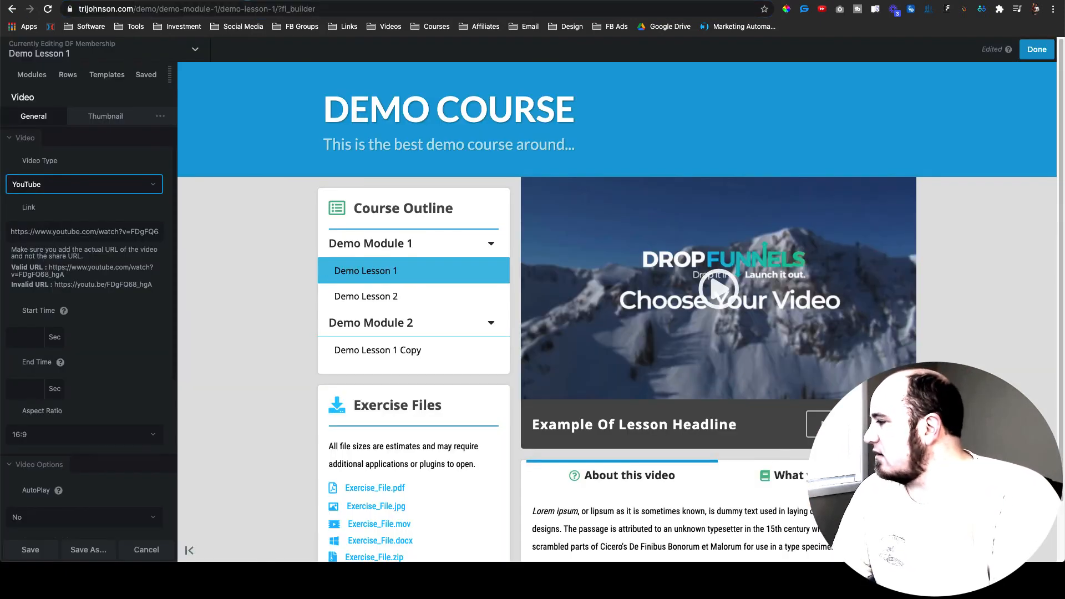
triple_click(51, 233)
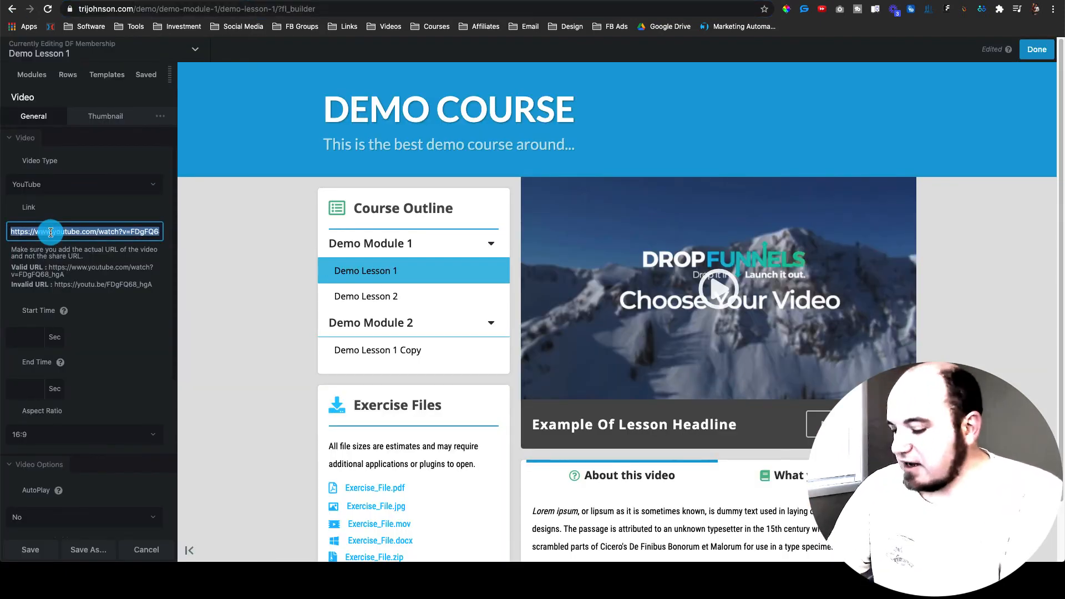
key(super+v)
click(129, 310)
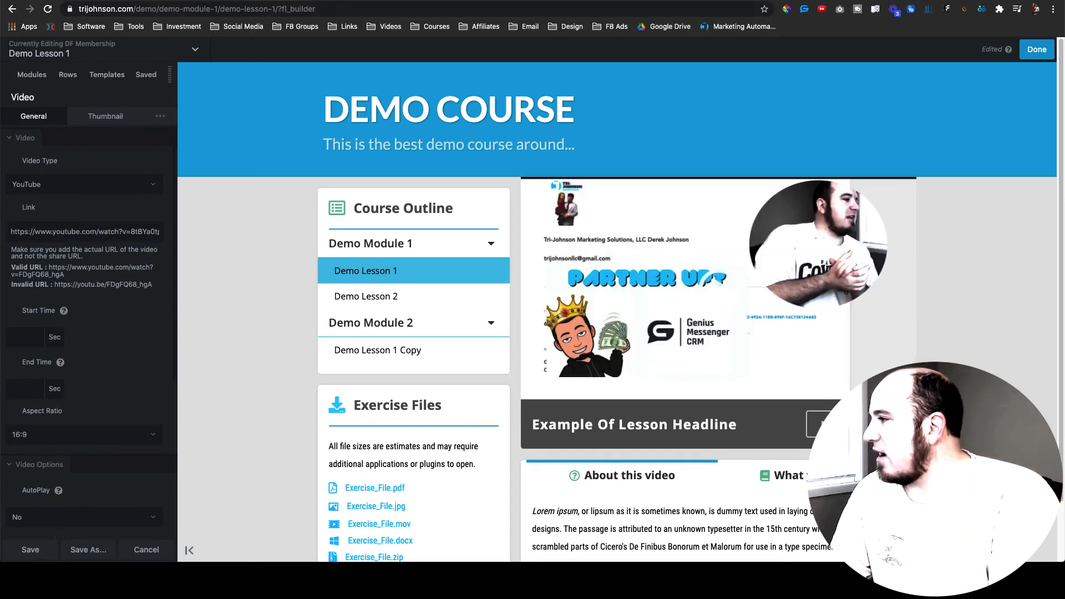
Step: Compare the video's share option and watch-page address on YouTube with the link in the lesson's video settings
key(ctrl+Tab)
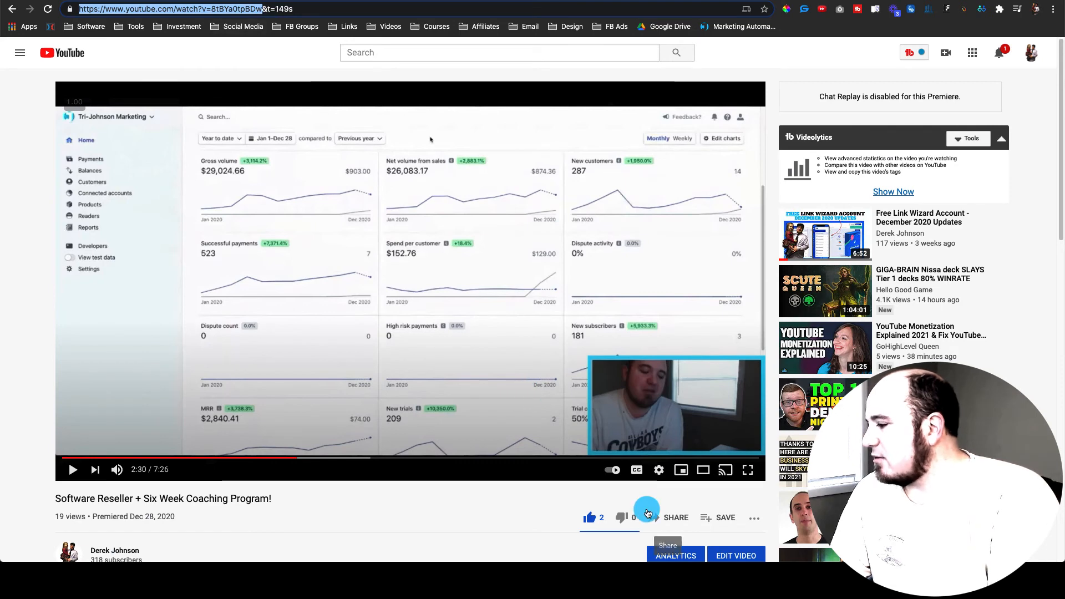
key(ctrl+shift+Tab)
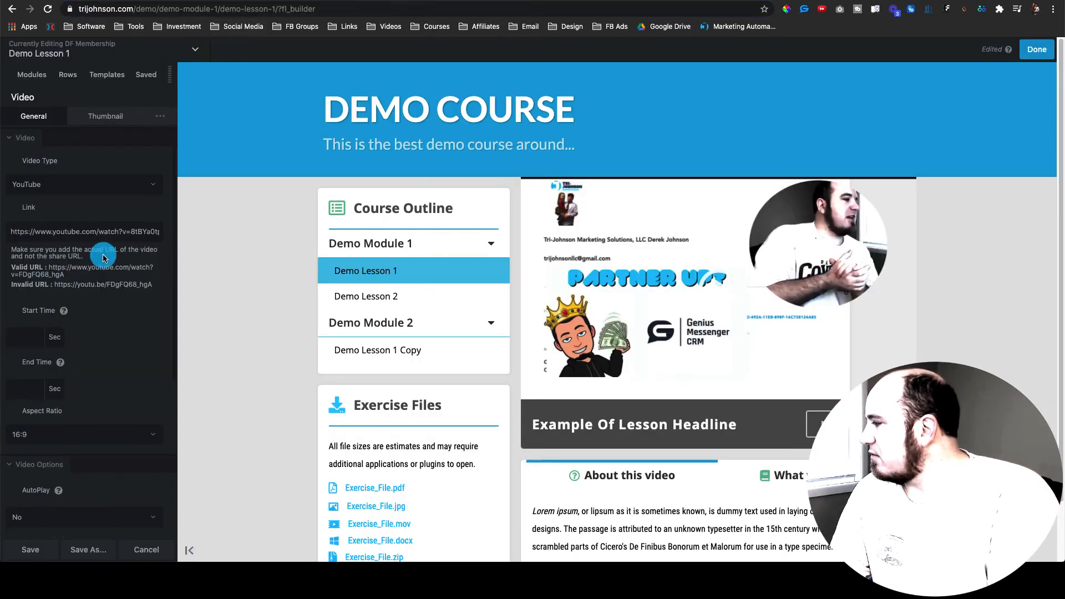
key(ctrl+Tab)
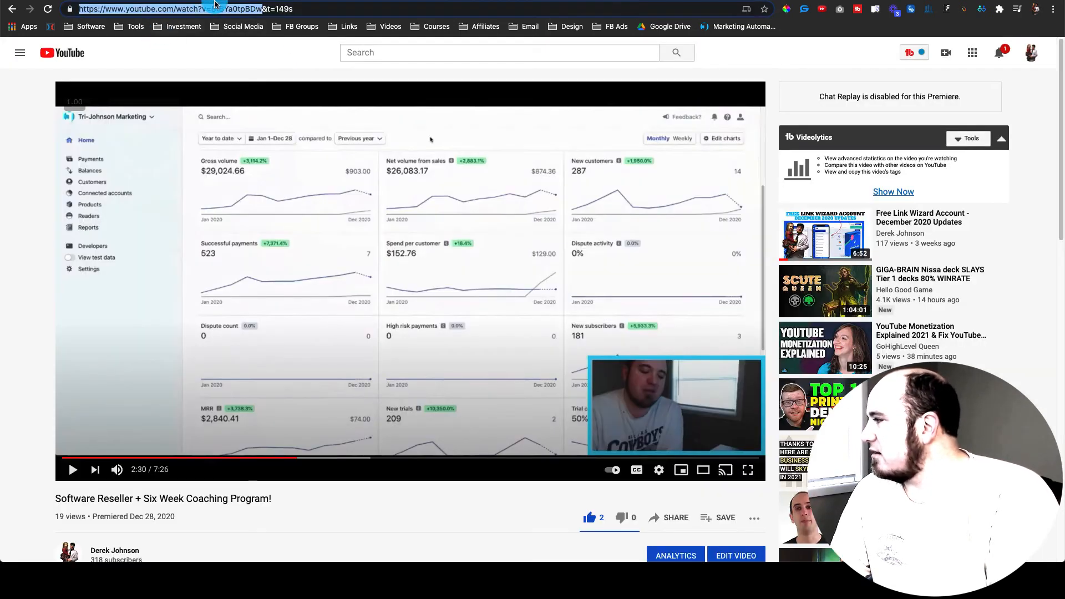
key(ctrl+shift+Tab)
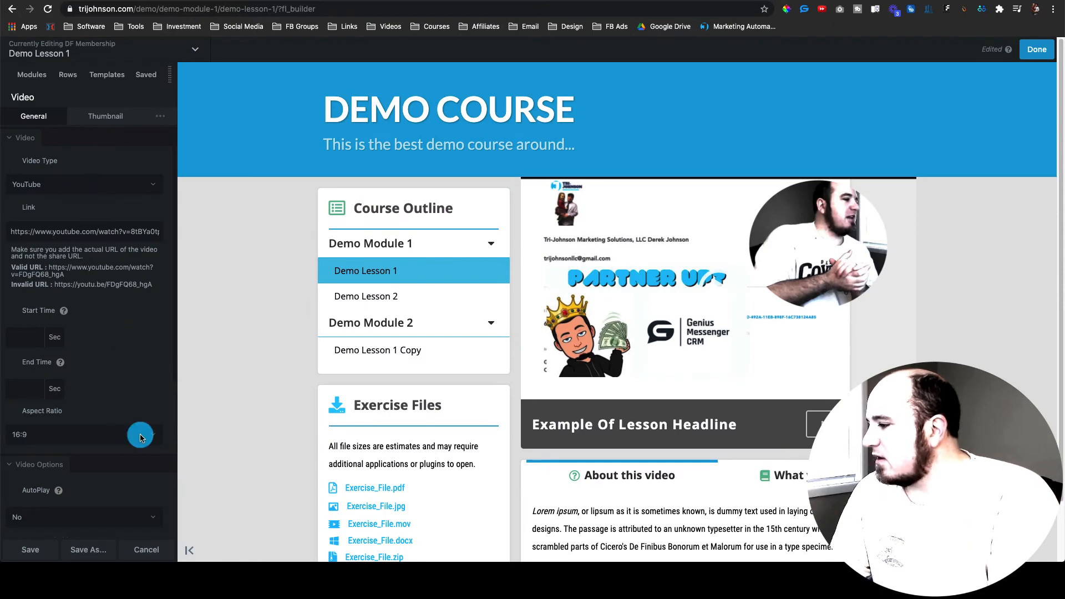
Step: Save the lesson video's YouTube settings, and reopen the video module to set its video type to Wistia
click(31, 550)
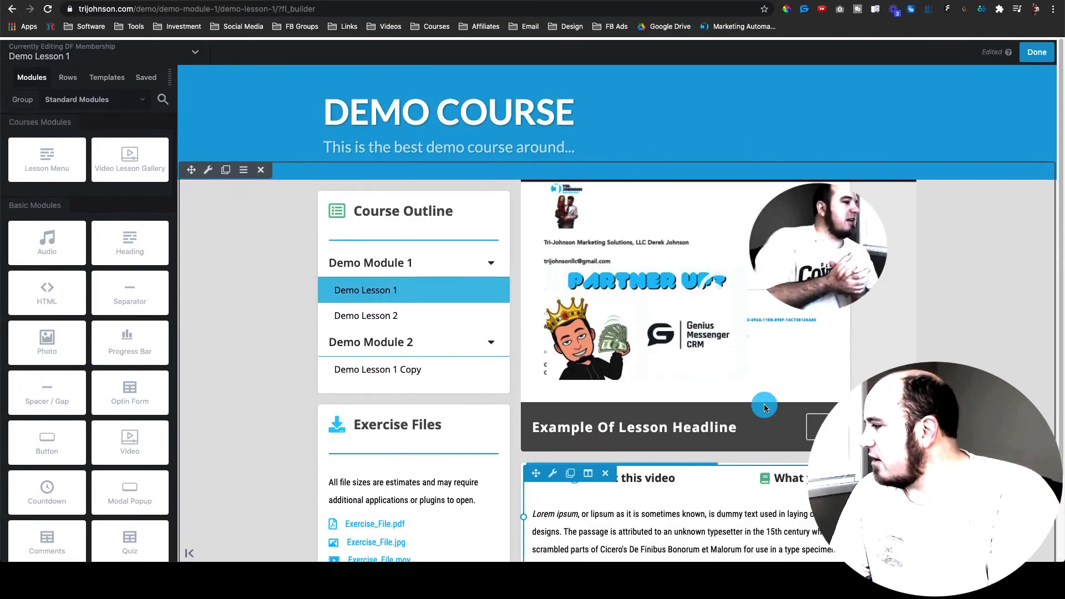
click(764, 408)
click(82, 183)
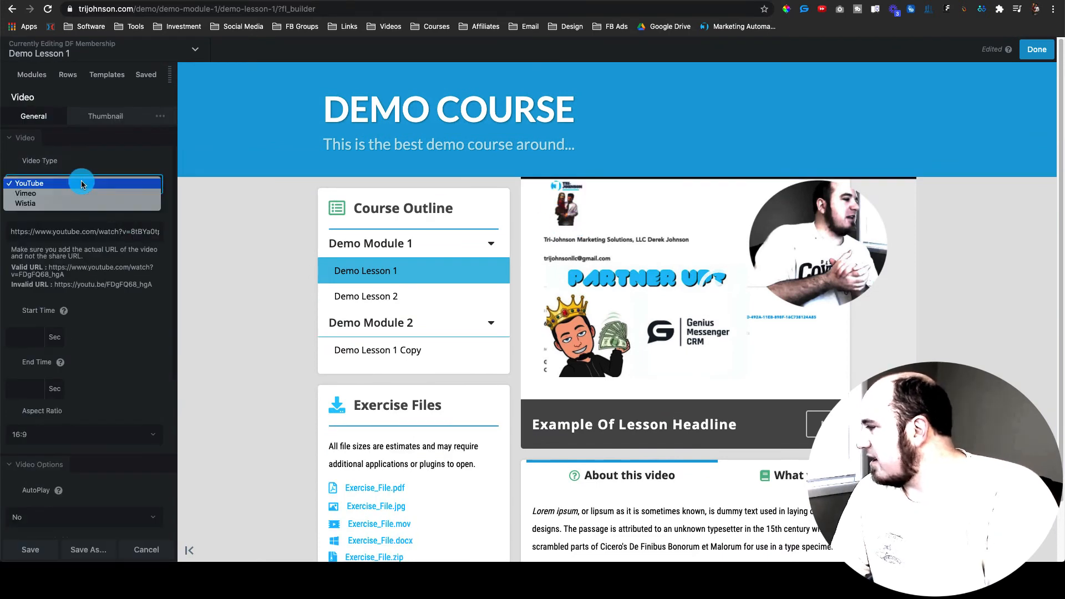
click(66, 203)
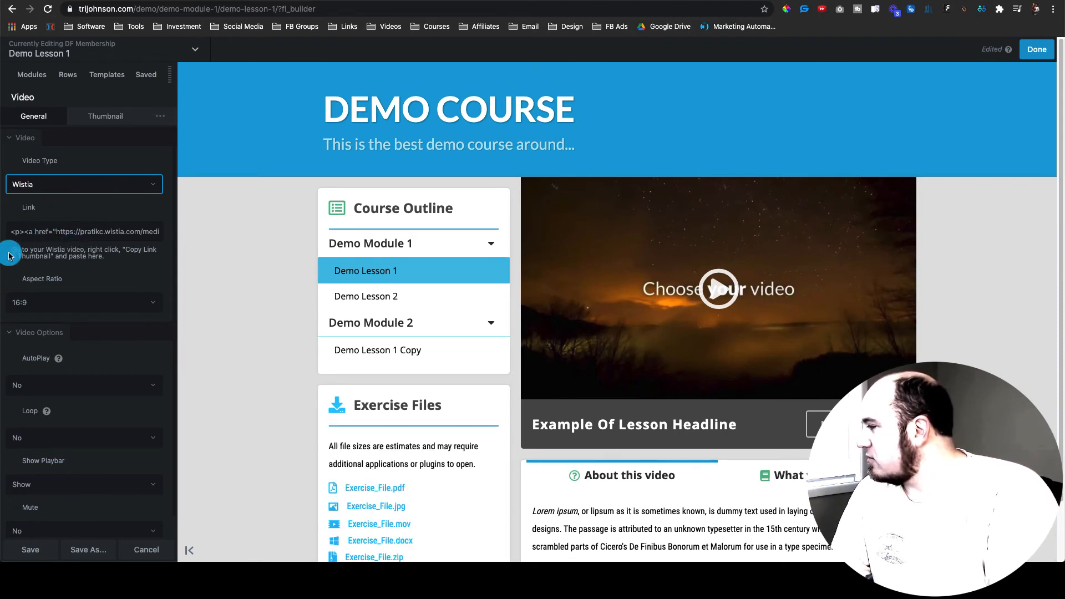
Step: Switch to Wistia, open the video "Fill Out The Form To Start!" in the project, and copy its link and thumbnail
click(636, 1)
double_click(607, 9)
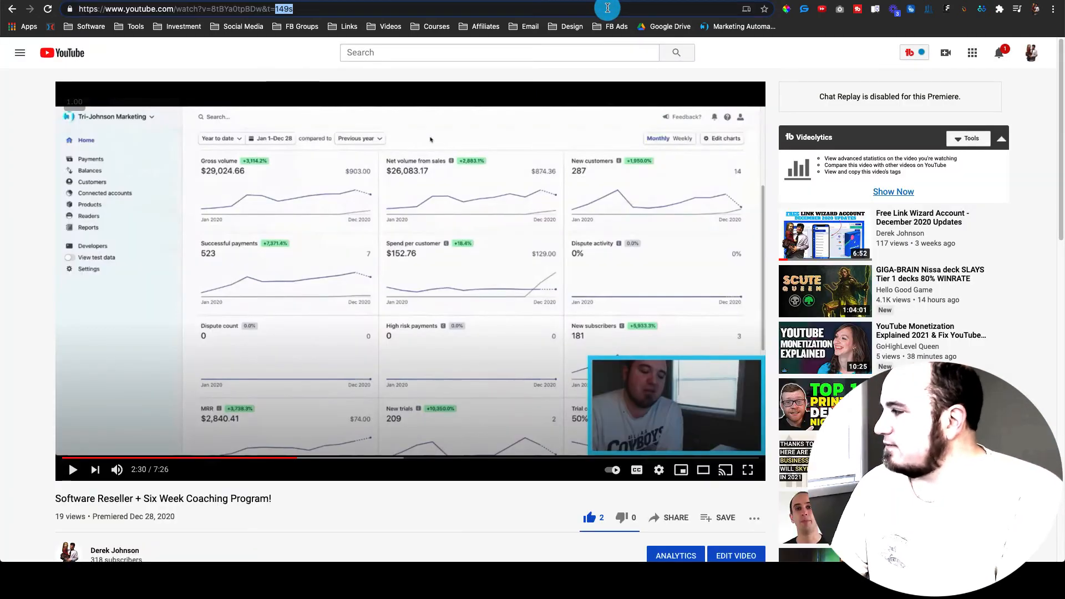
triple_click(607, 9)
click(675, 276)
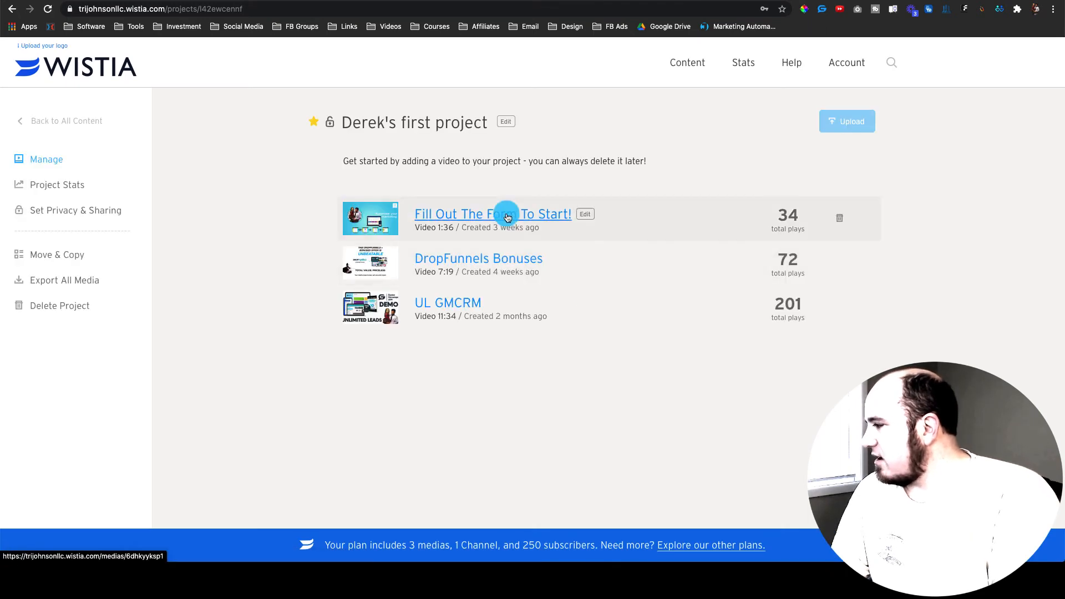
click(507, 217)
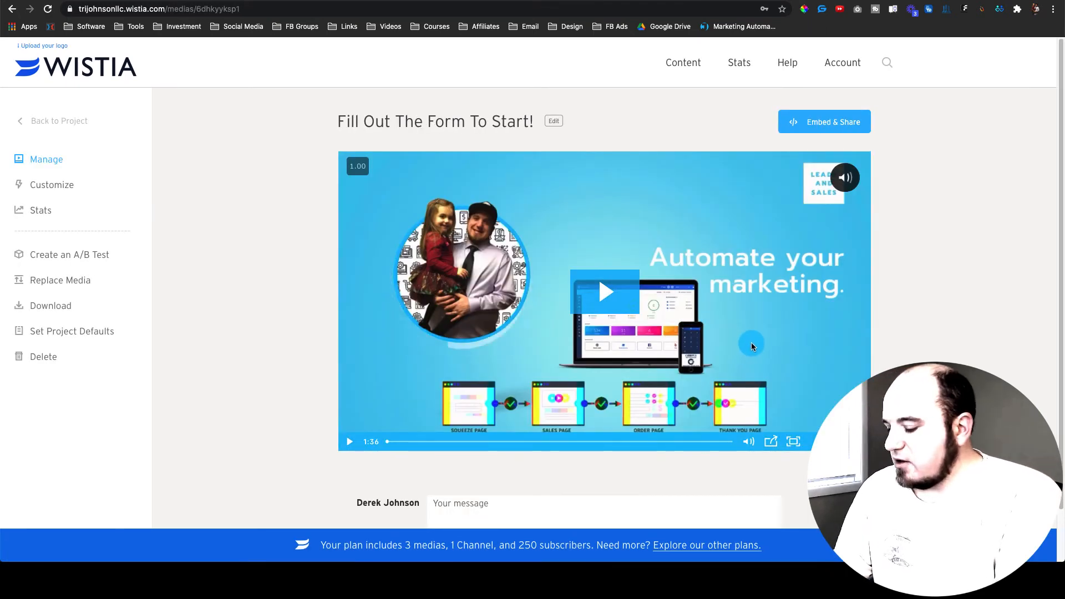
right_click(761, 331)
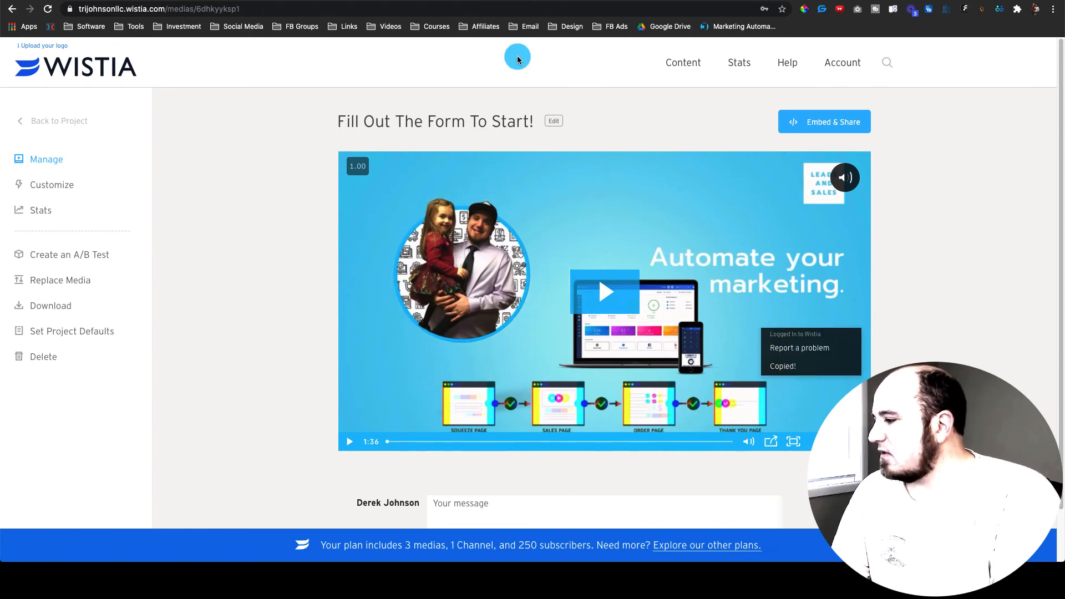
Step: Return to the Demo Lesson 1 editor, replace the lesson video's link with the copied Wistia link and thumbnail code, and save the module
click(61, 252)
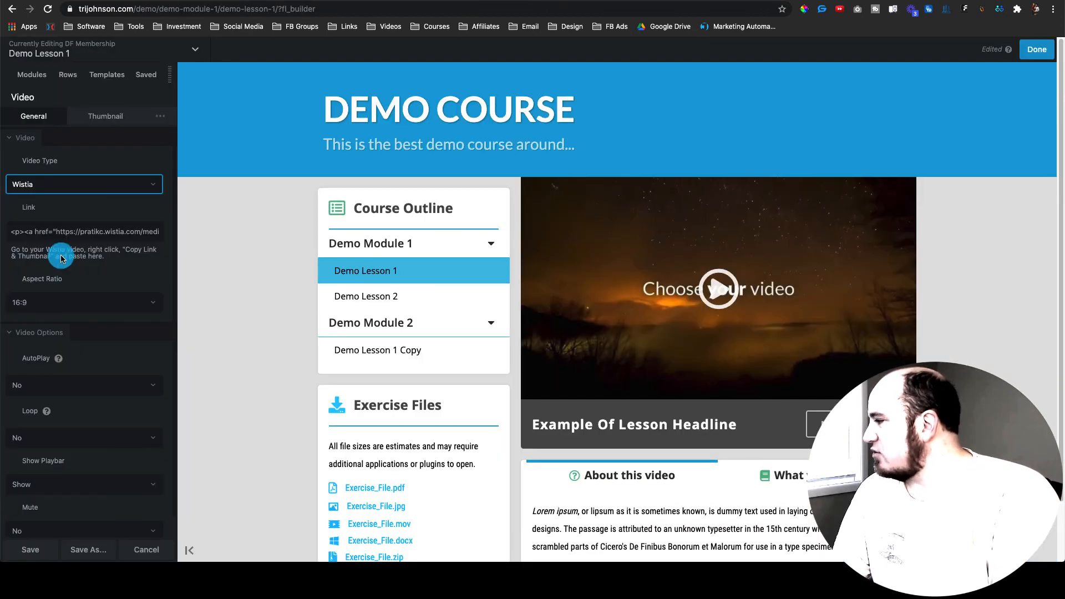
key(super+v)
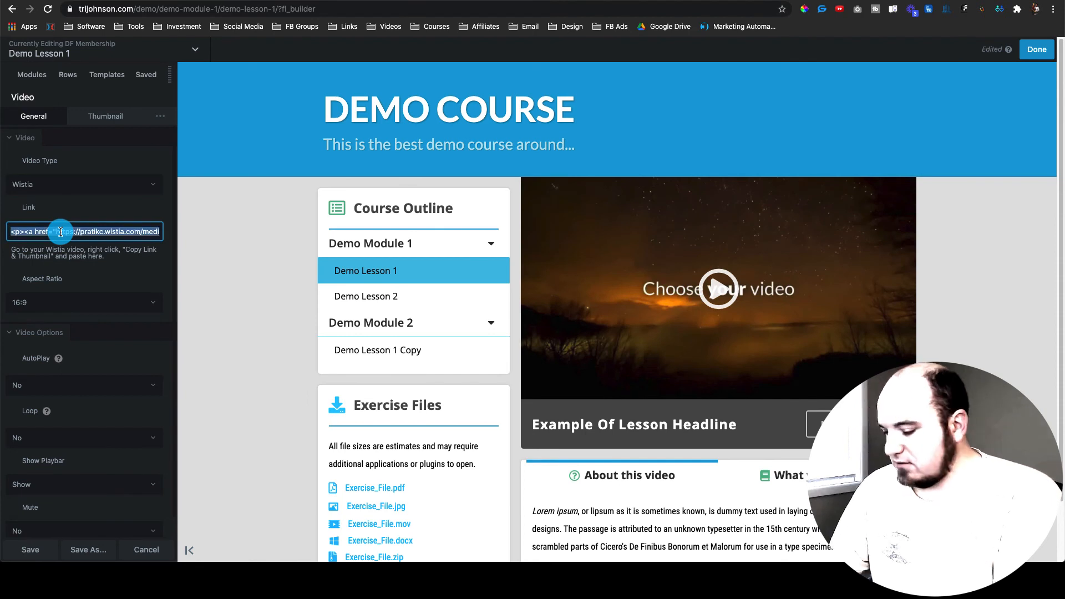
click(141, 269)
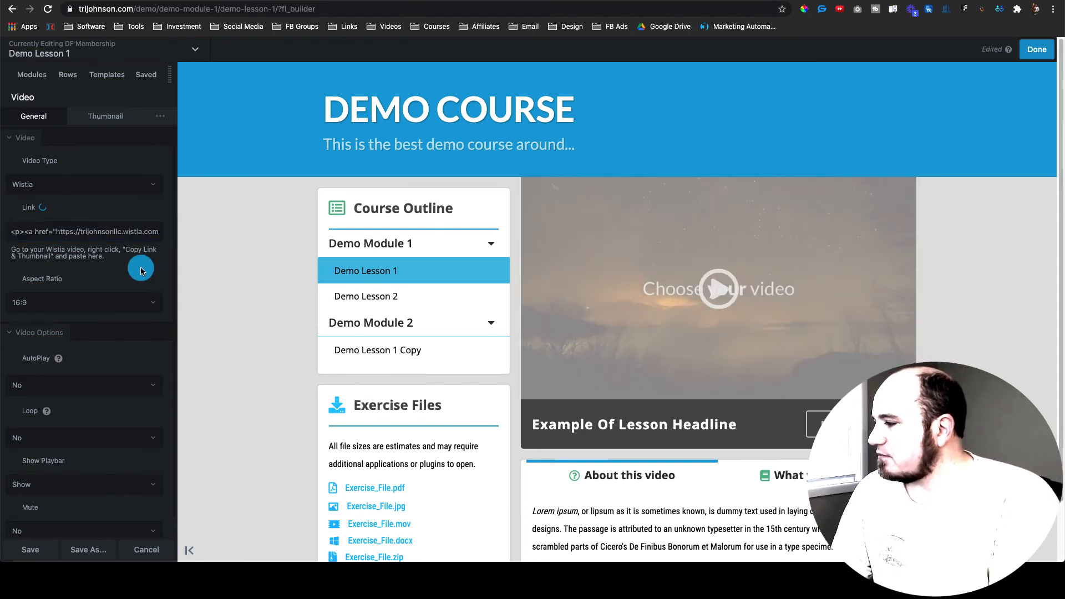
click(683, 203)
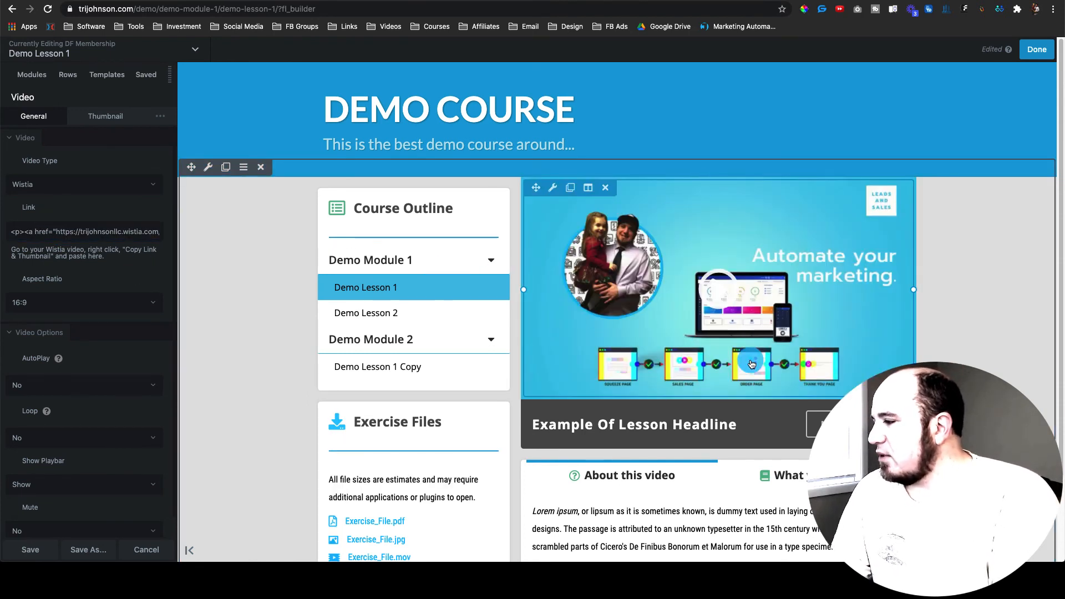
click(30, 549)
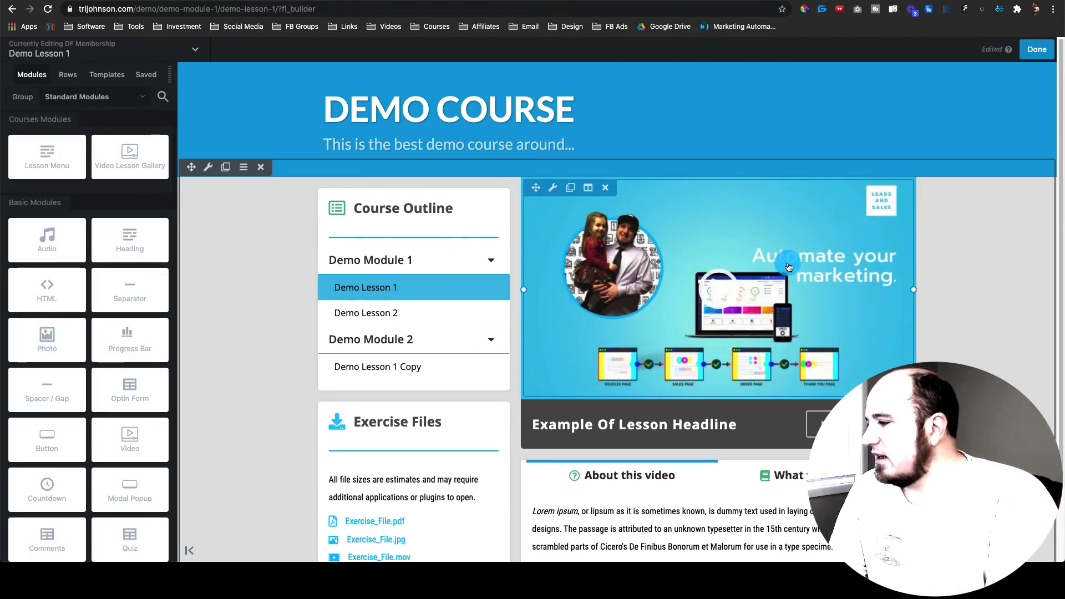
Step: Publish the Demo Lesson 1 page after a brief look back at Wistia, and play the embedded lesson video
click(628, 4)
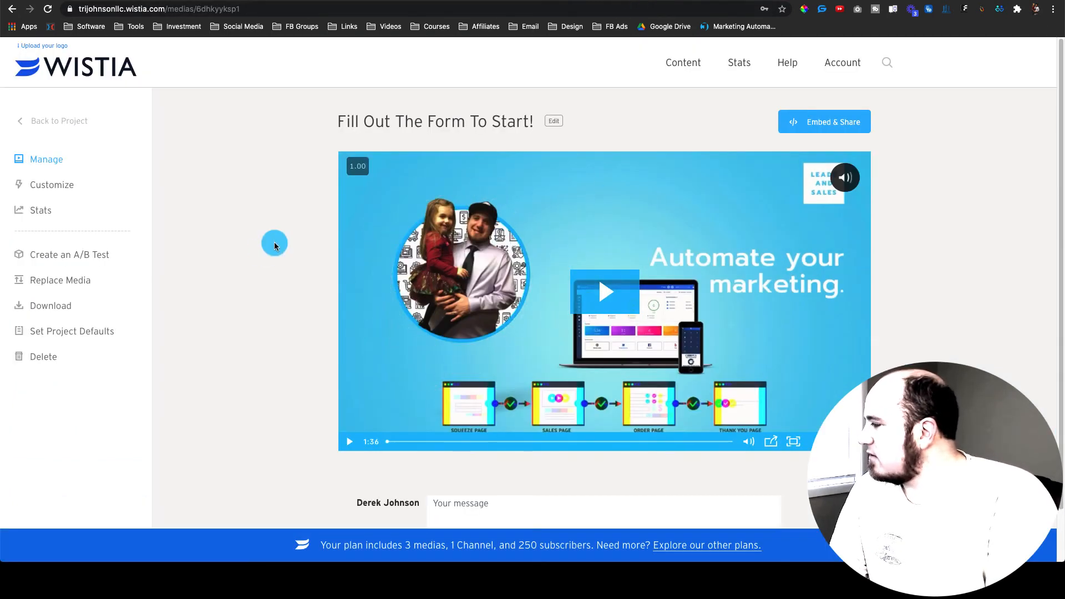
click(294, 2)
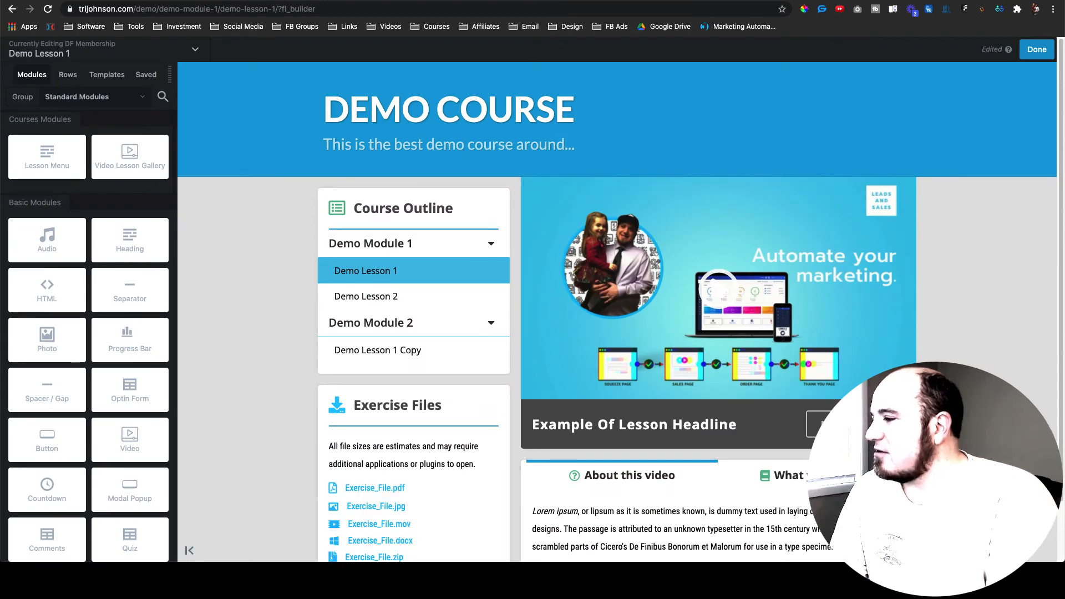
click(1035, 49)
click(987, 49)
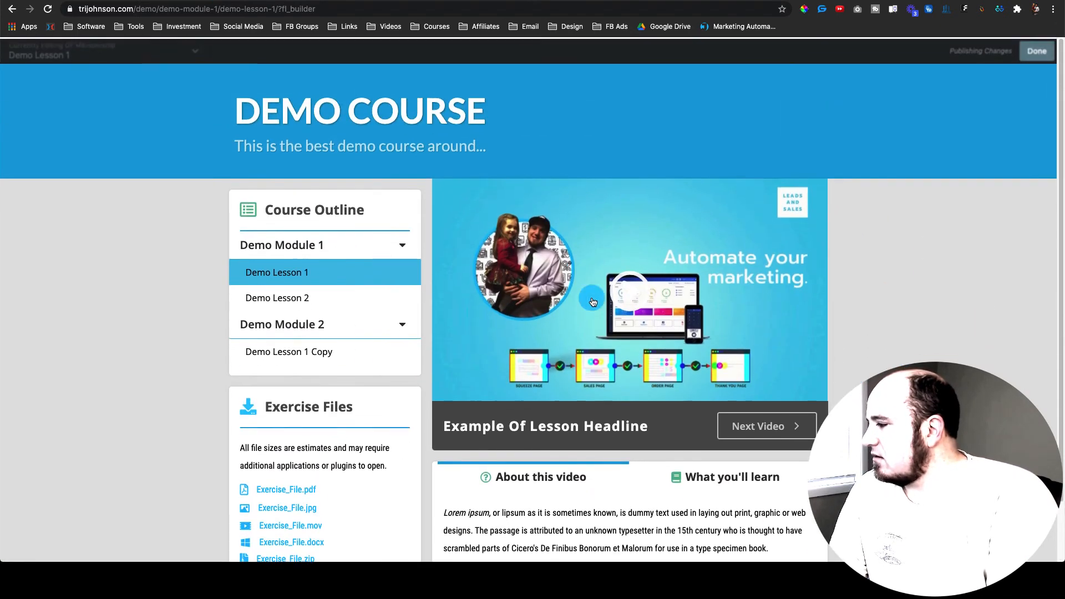
click(629, 288)
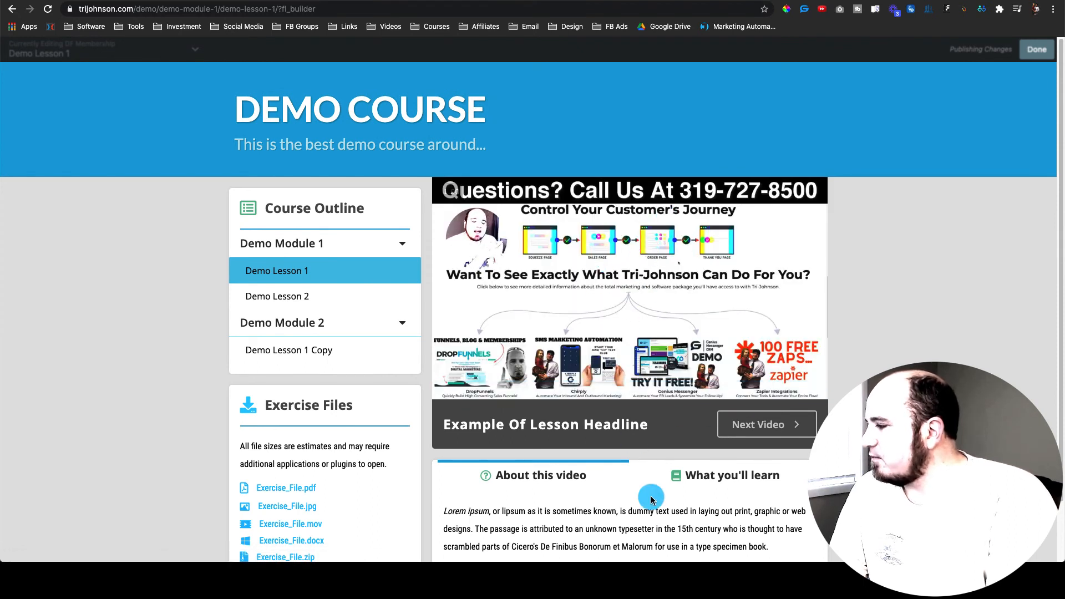
mouse_move(636, 300)
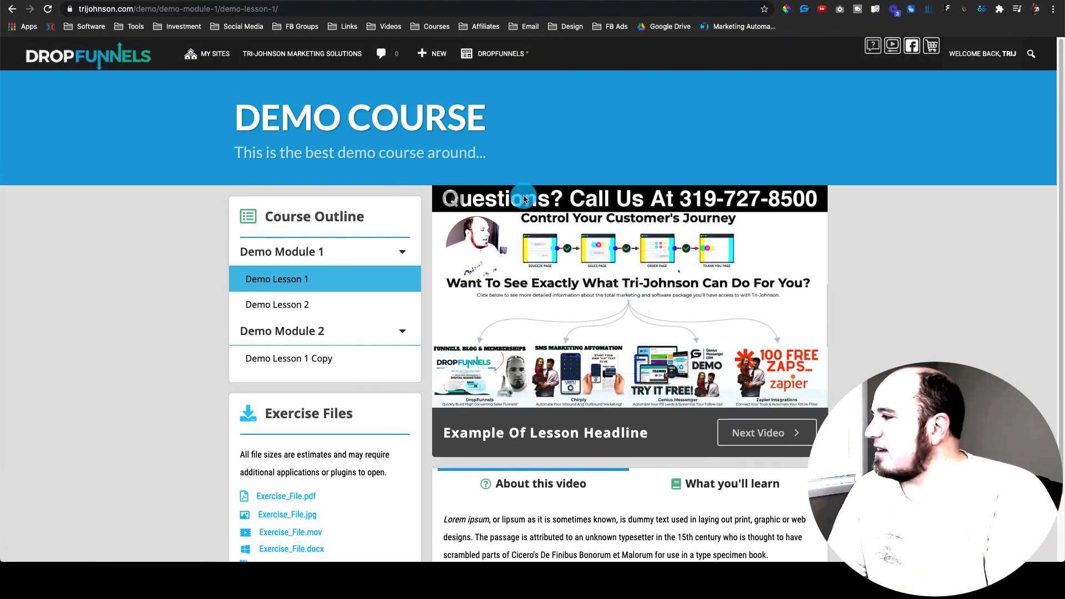
Step: Return to the DropFunnels Courses page and review the Demo course's modules and lessons
click(390, 1)
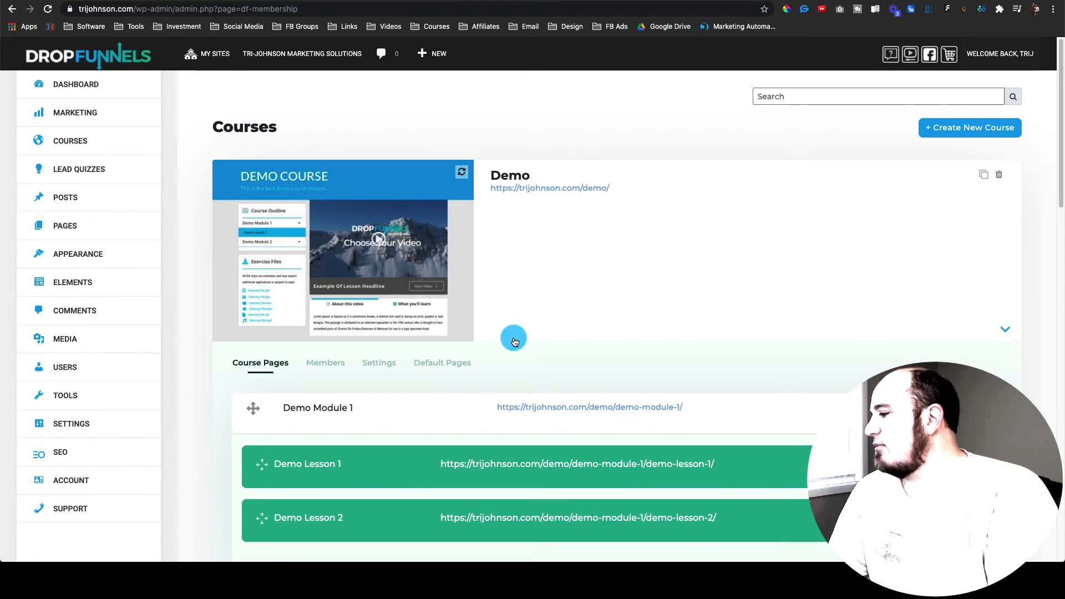
scroll(513, 339, down, 2)
scroll(514, 340, up, 2)
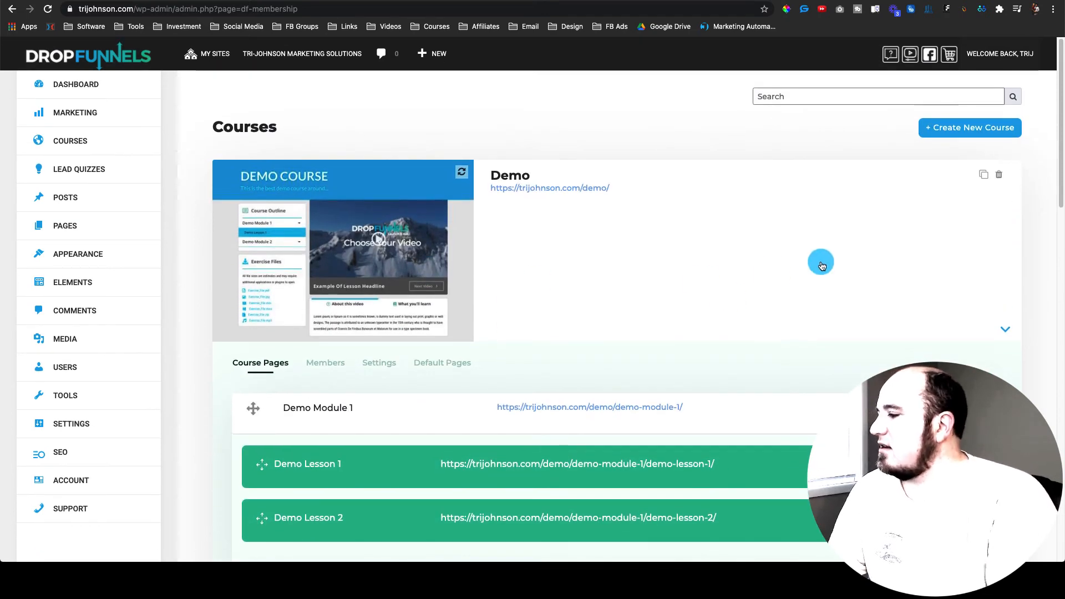
scroll(595, 403, down, 3)
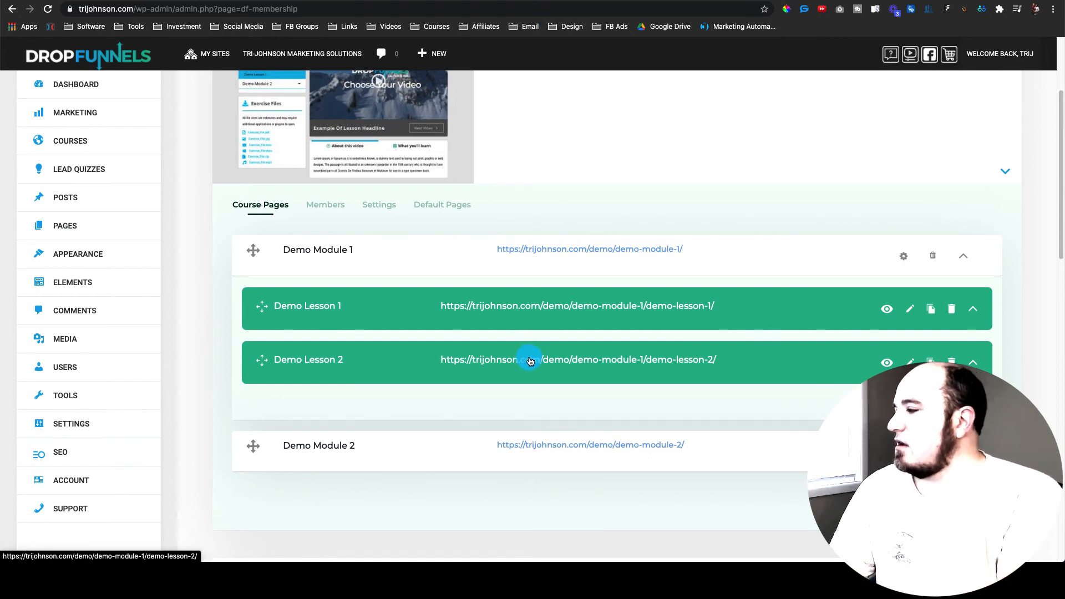
scroll(603, 287, up, 3)
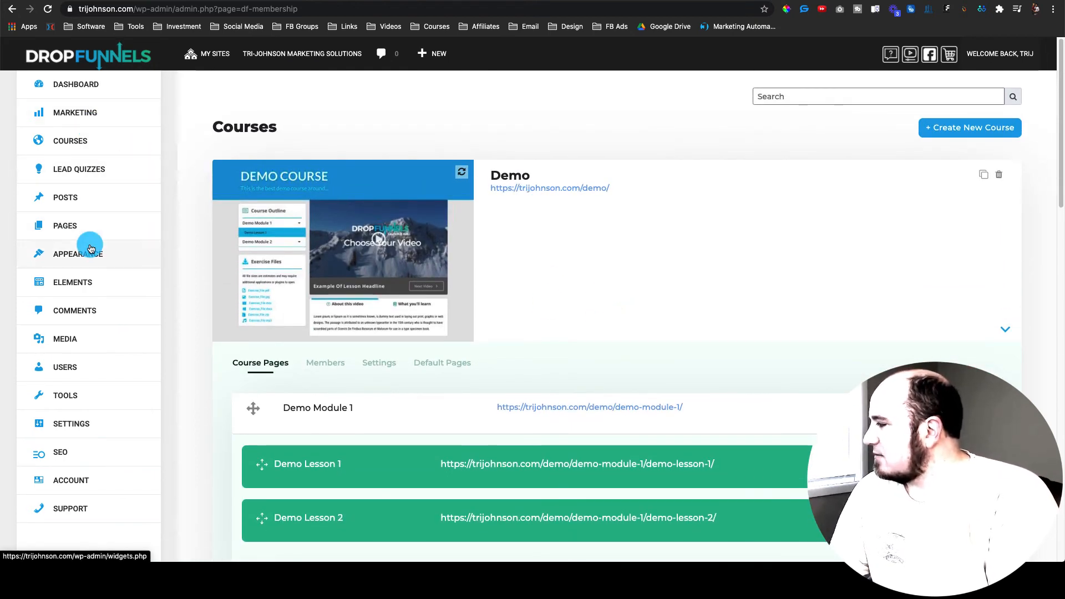
Step: Start a new marketing product named "Demo Course" with a product price of 0.00
mouse_move(95, 112)
click(50, 183)
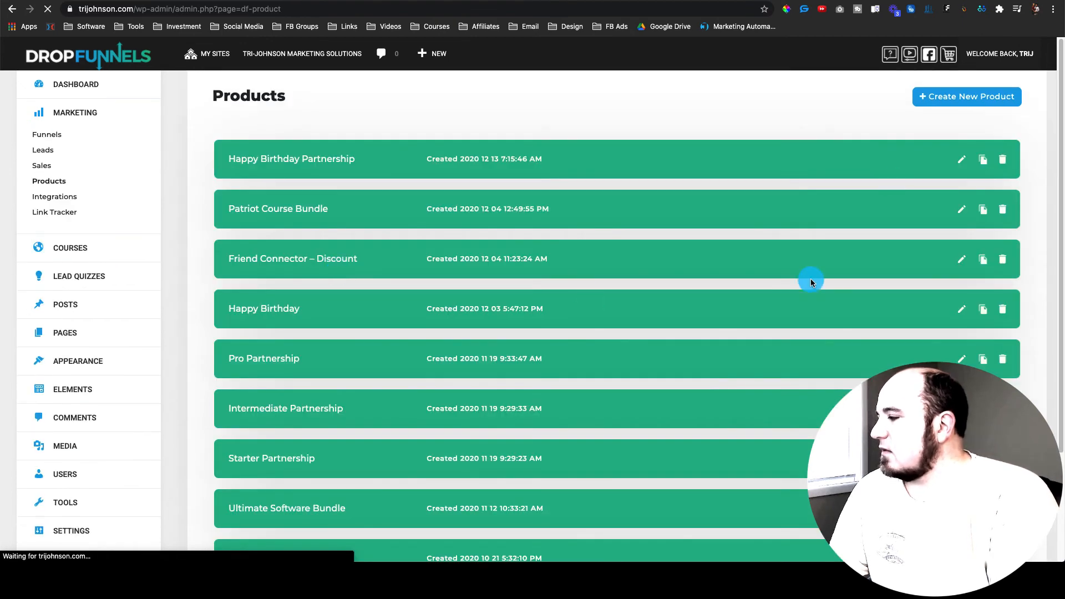
click(943, 96)
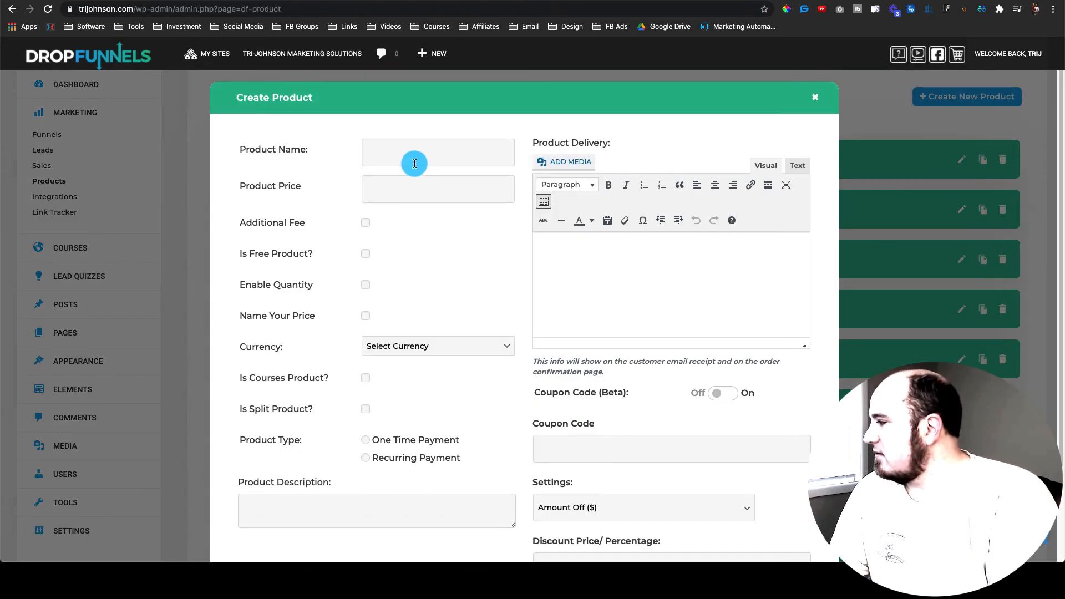
click(414, 164)
text(Demo Course)
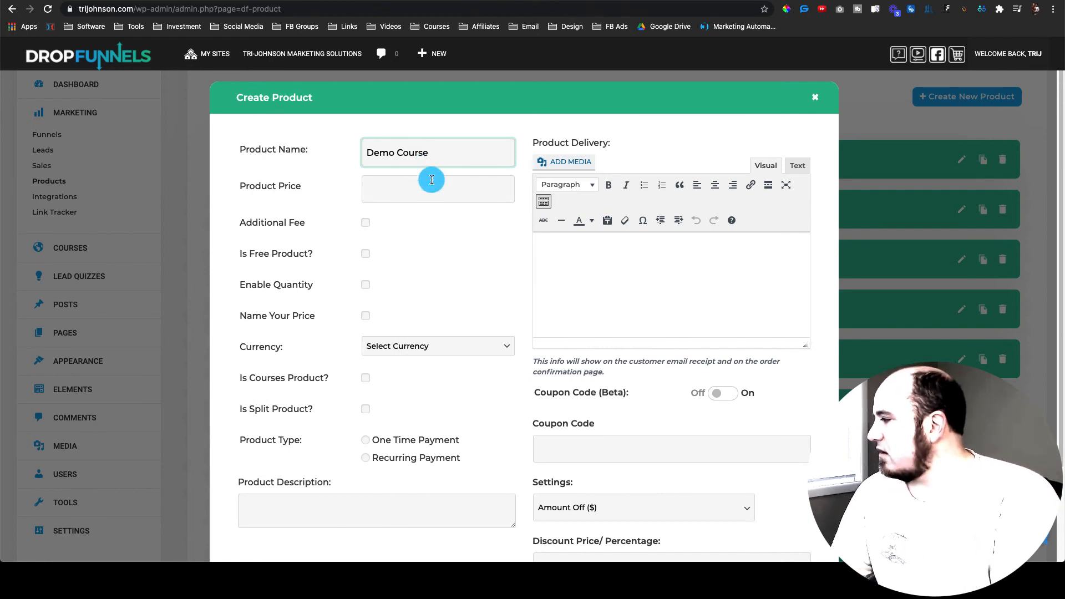
click(431, 180)
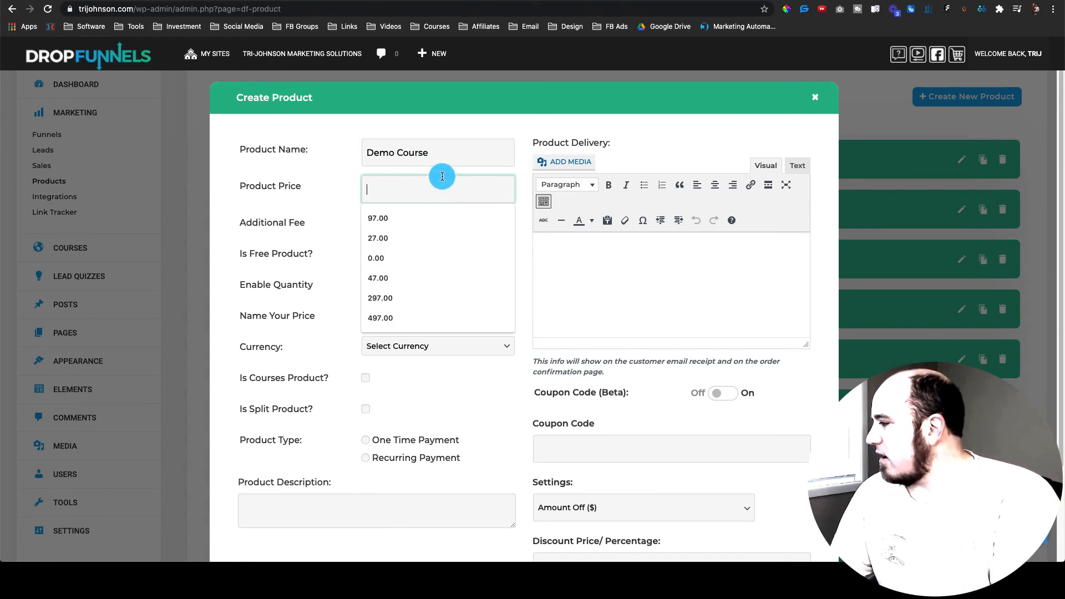
click(379, 258)
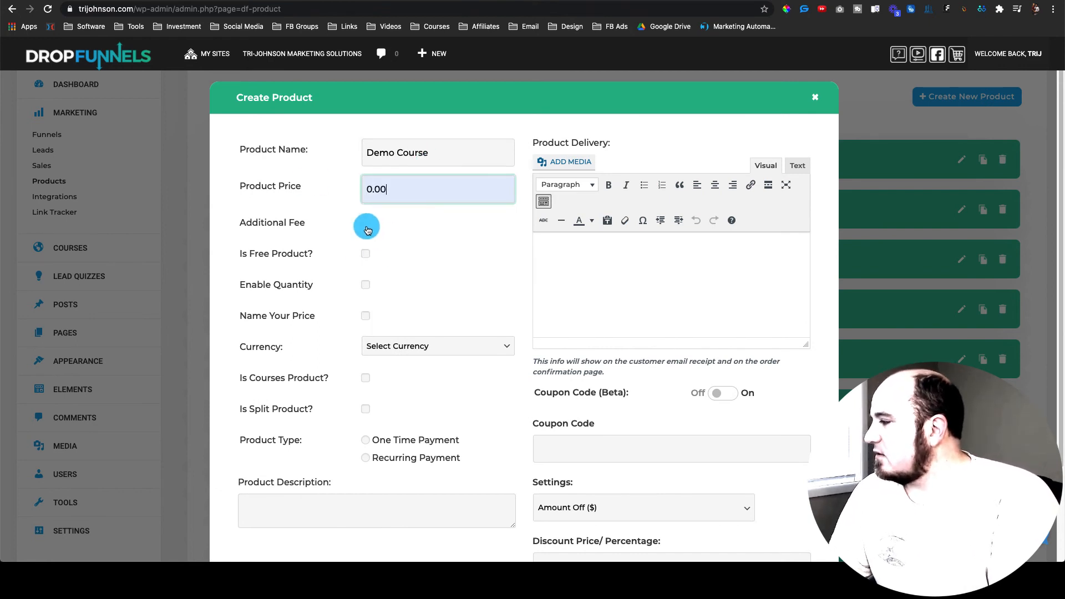
Step: Mark the product as a free product and a courses product, with USD - United States dollar as currency
click(365, 254)
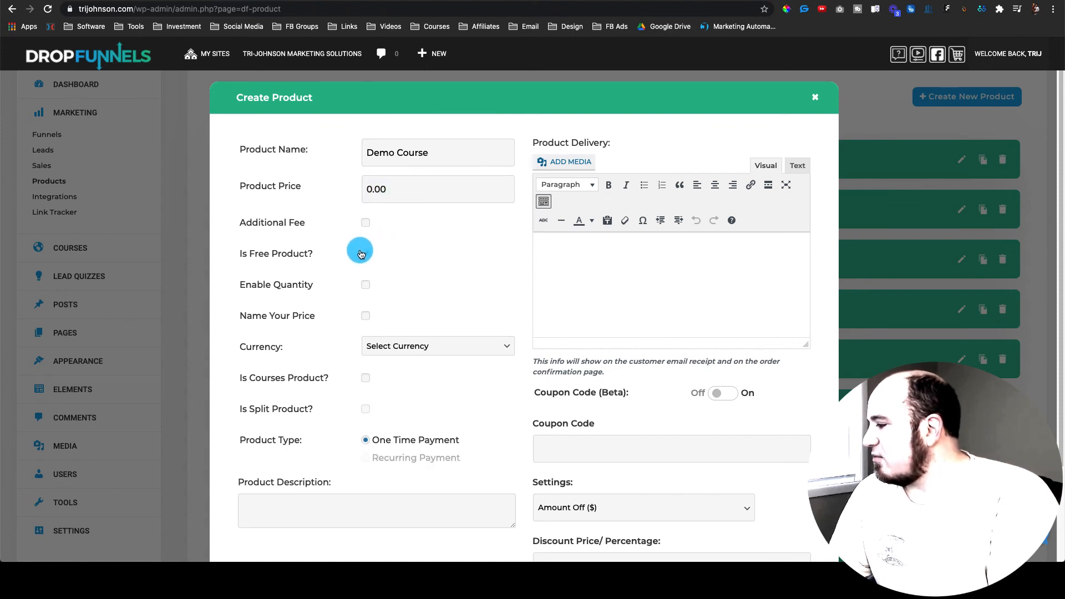
scroll(438, 313, down, 3)
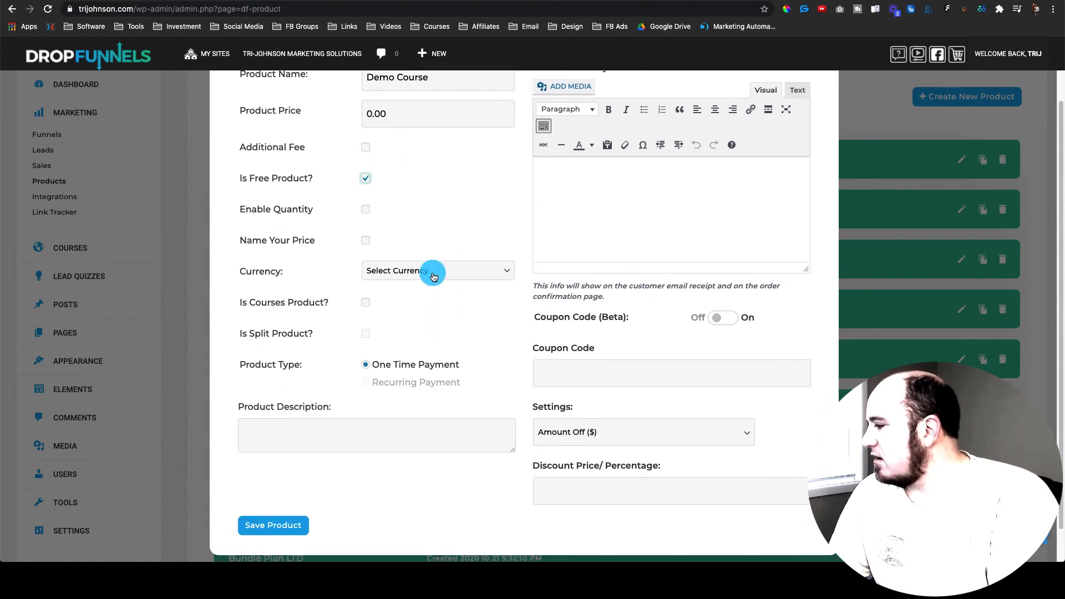
click(430, 271)
click(428, 280)
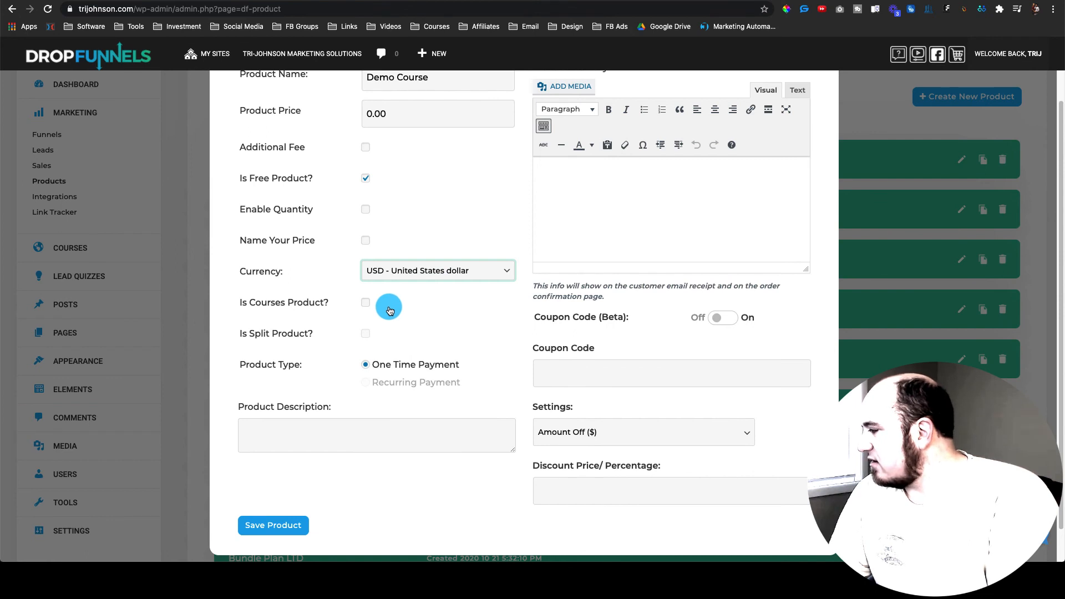
click(368, 304)
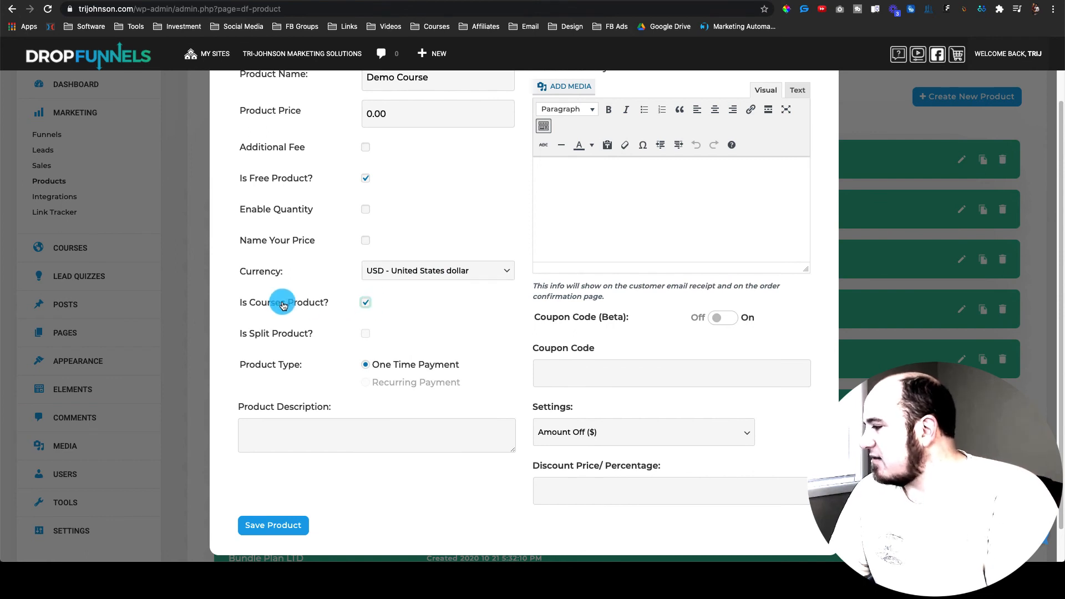
Step: Enter "Demo Course" as the product description and review the product delivery and coupon options
click(327, 448)
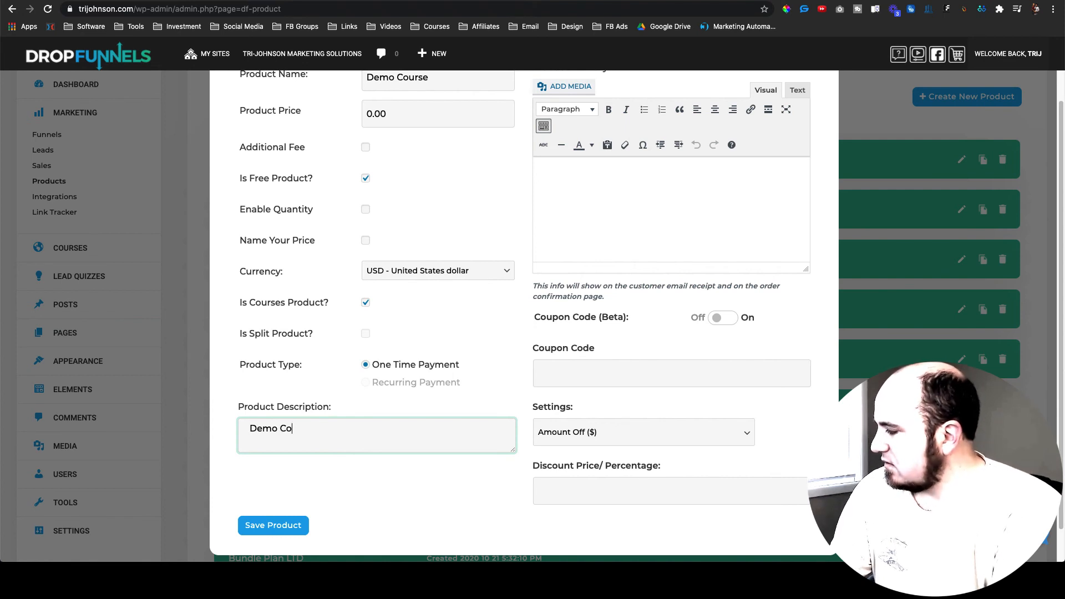
click(437, 513)
scroll(623, 391, up, 3)
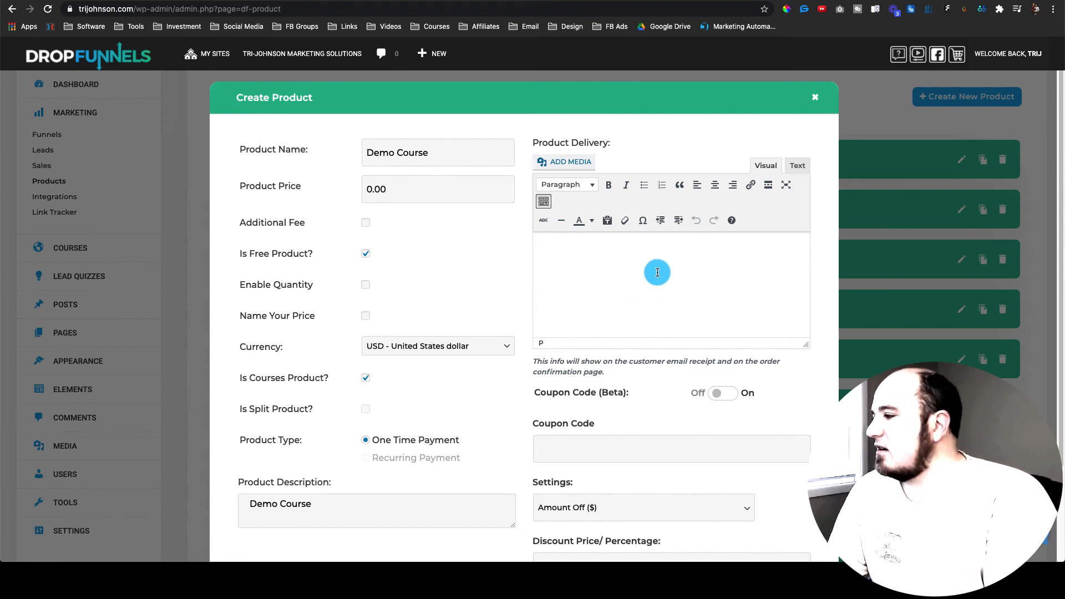
scroll(448, 275, down, 2)
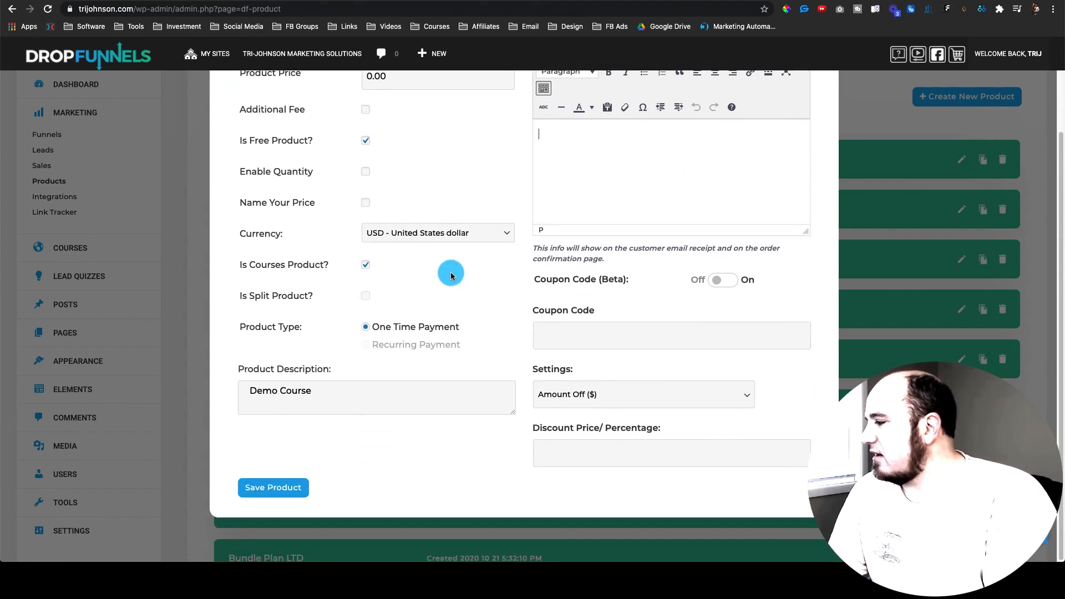
scroll(450, 275, up, 2)
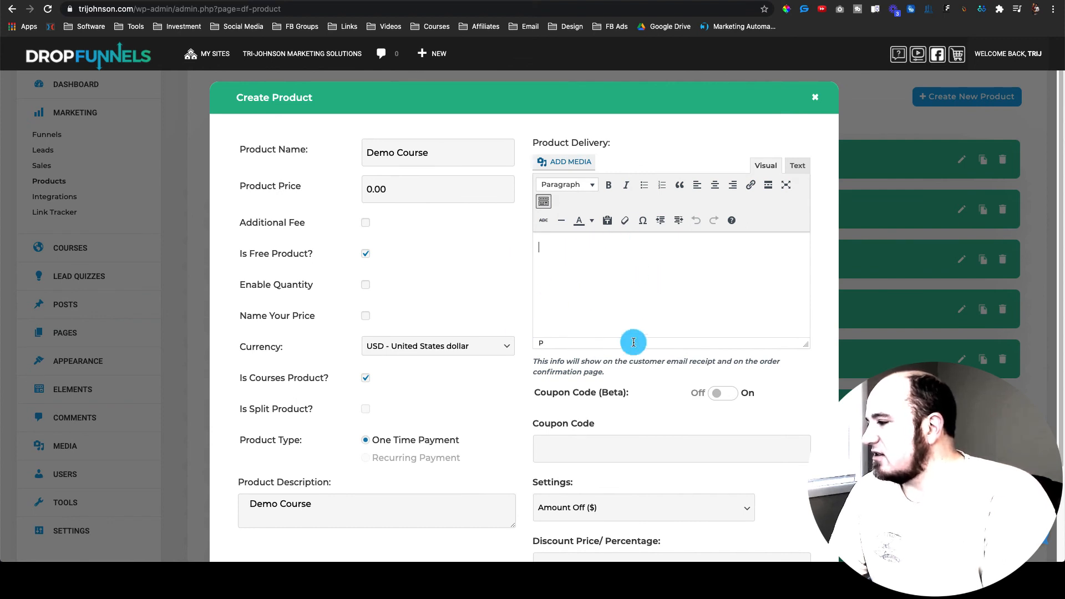
scroll(421, 288, down, 2)
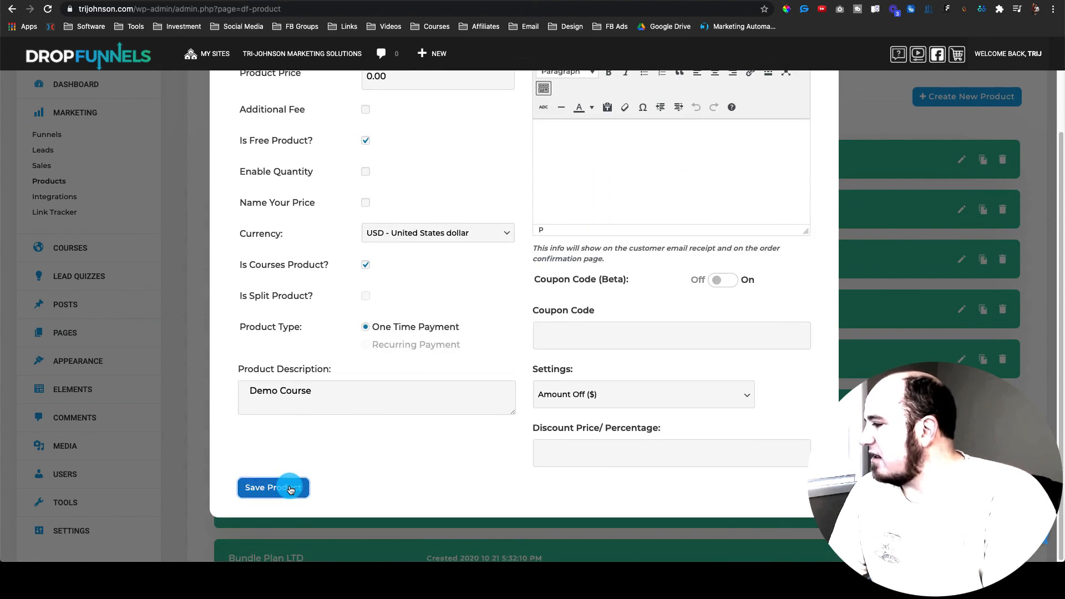
Step: Save the Demo Course product and open the settings of the Demo course on the Courses page
click(289, 488)
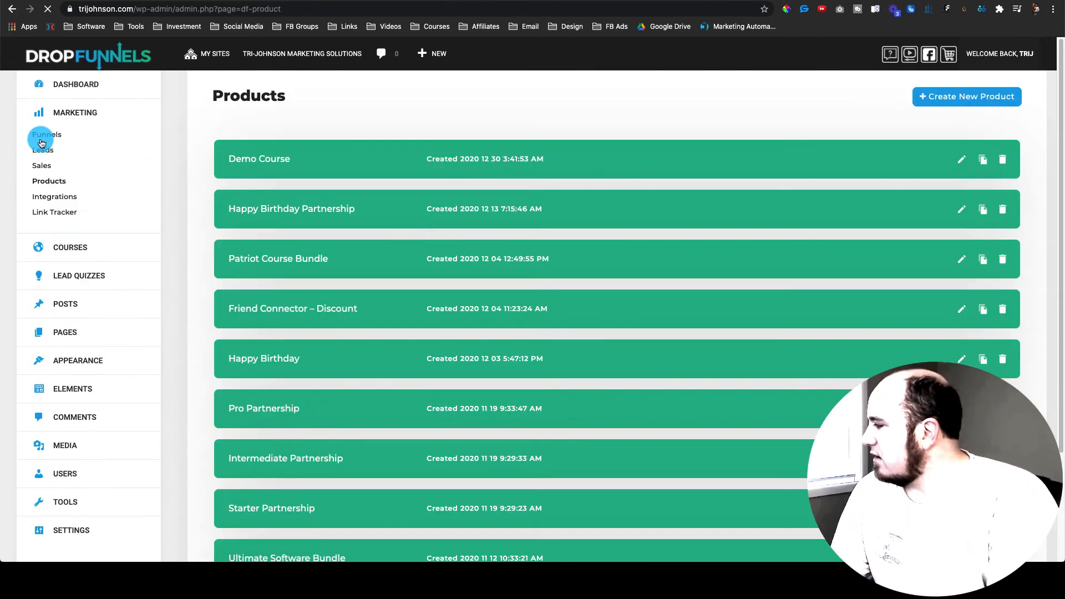
click(51, 254)
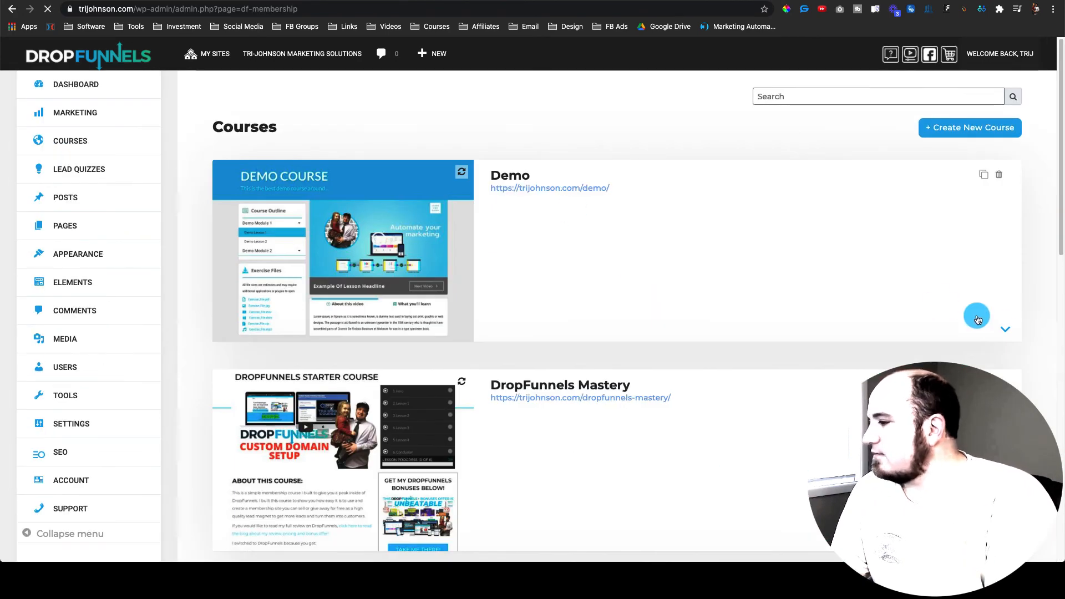
click(1000, 326)
scroll(689, 295, down, 2)
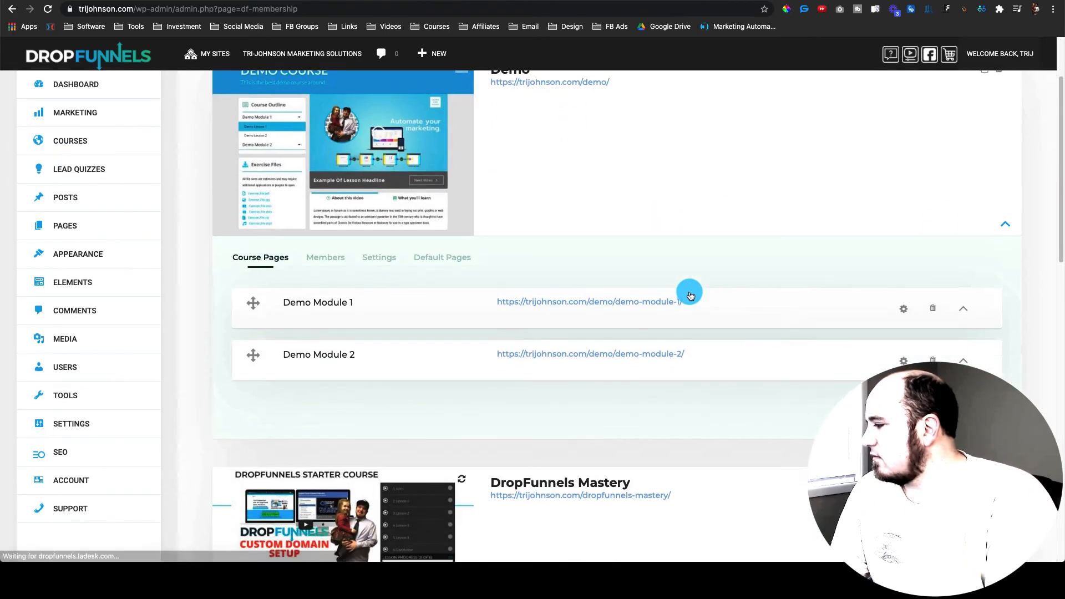
click(378, 246)
scroll(483, 310, down, 5)
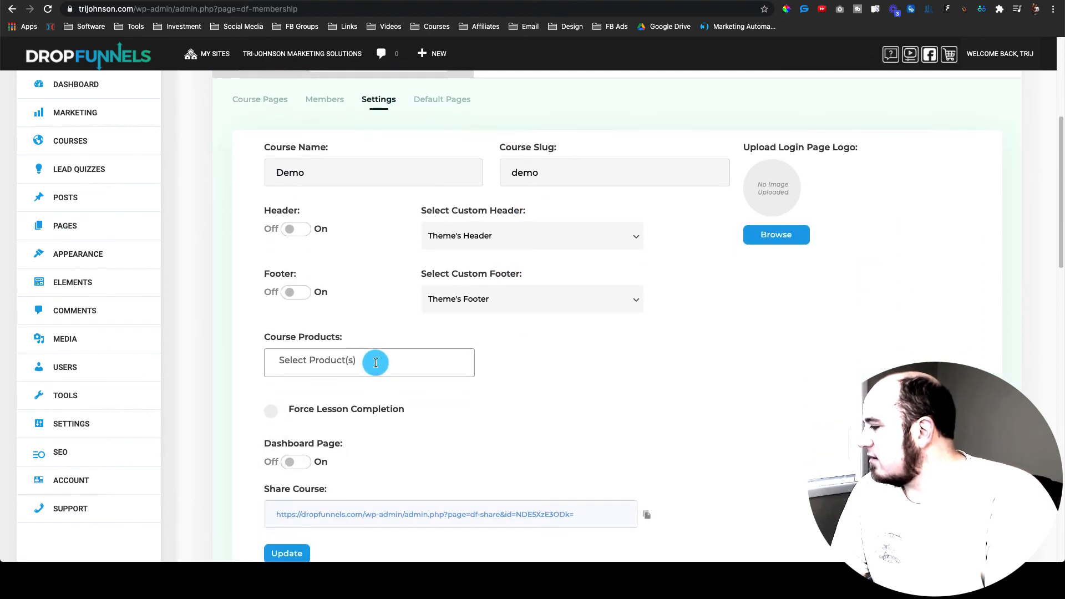
Step: Assign the Demo Course product to the Demo course and review the remaining course settings
click(375, 363)
click(345, 383)
scroll(539, 391, down, 1)
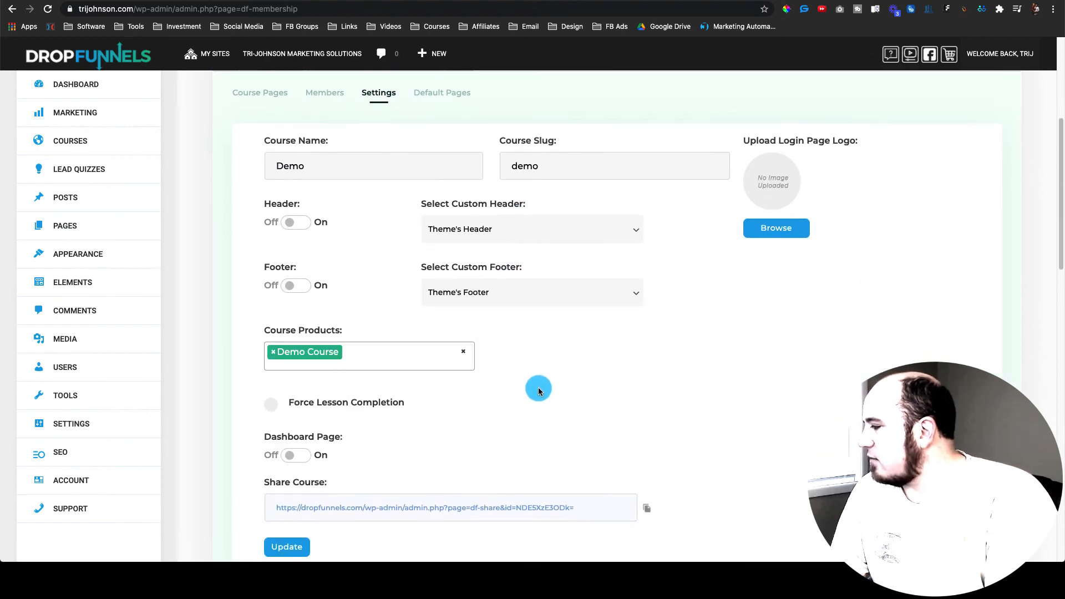
scroll(539, 391, down, 3)
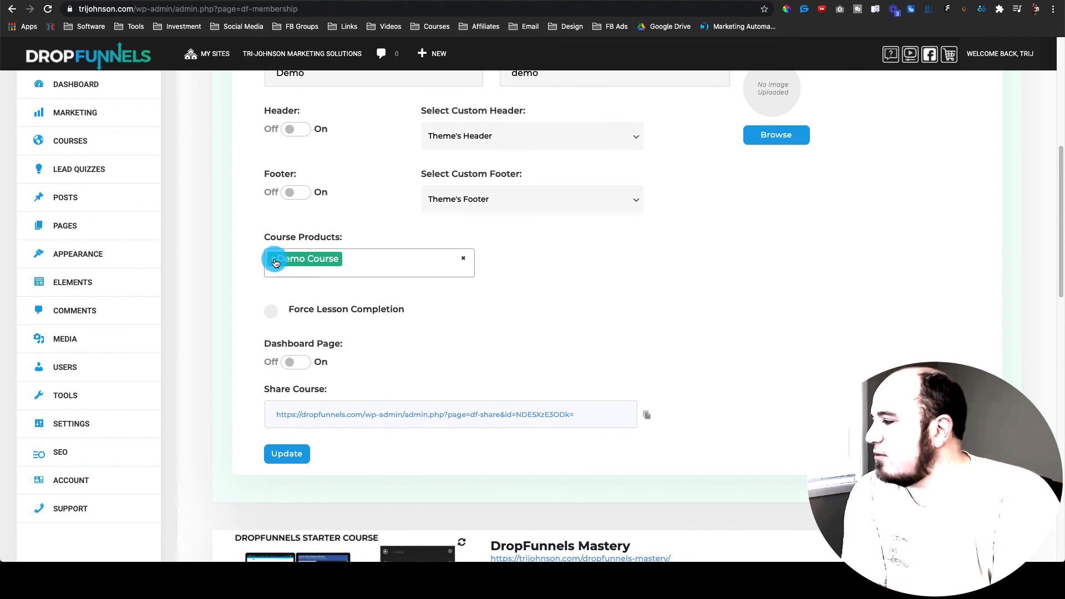
scroll(482, 316, up, 5)
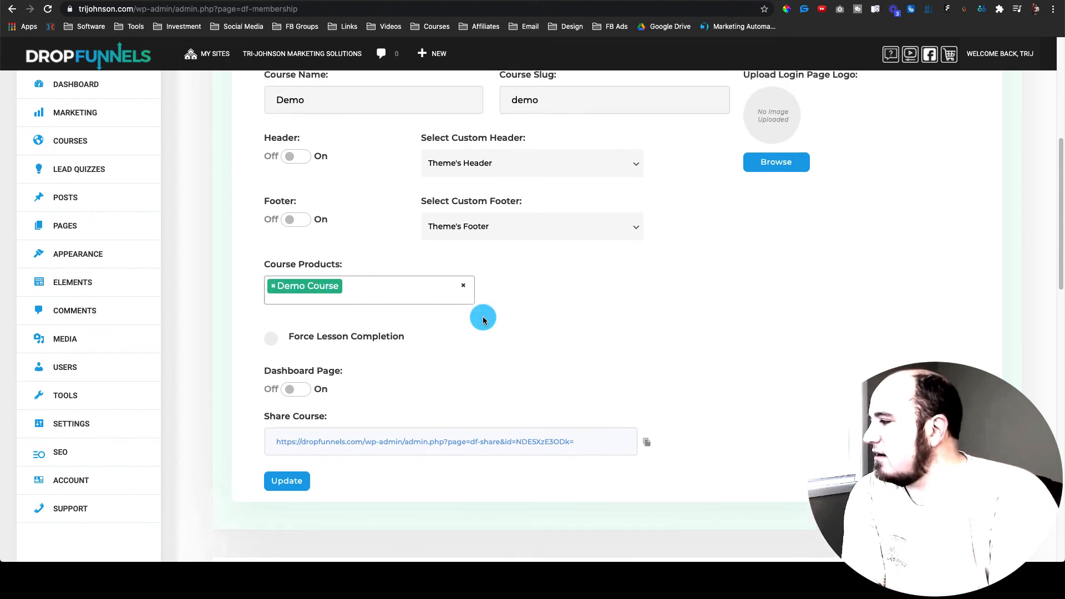
scroll(475, 471, down, 5)
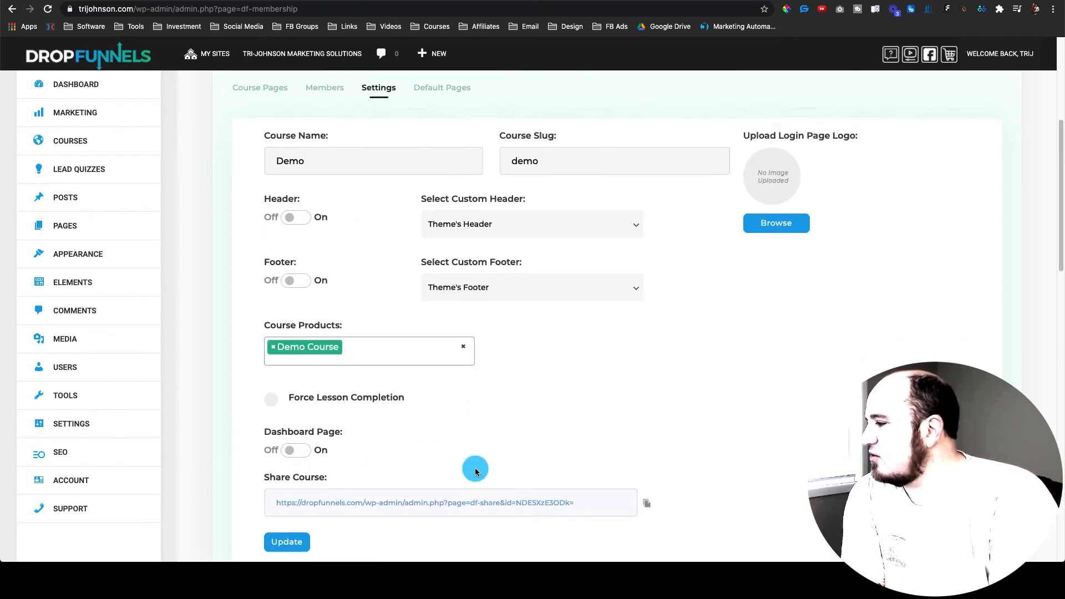
scroll(402, 324, up, 2)
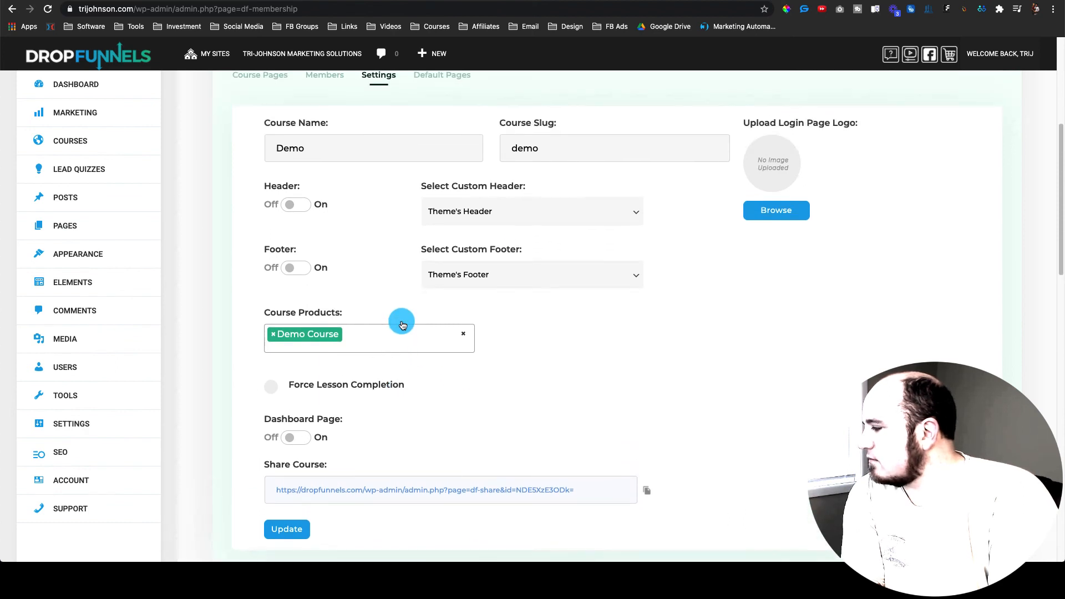
Step: Try adding Pro Partnership as a second course product, and clear the course products selection
click(423, 336)
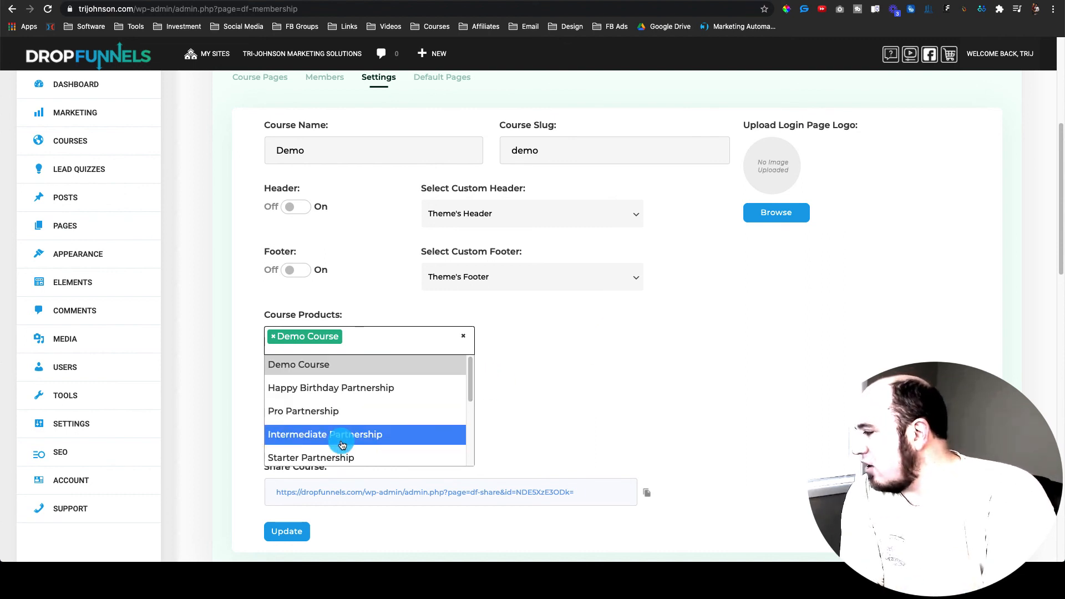
click(595, 436)
click(383, 348)
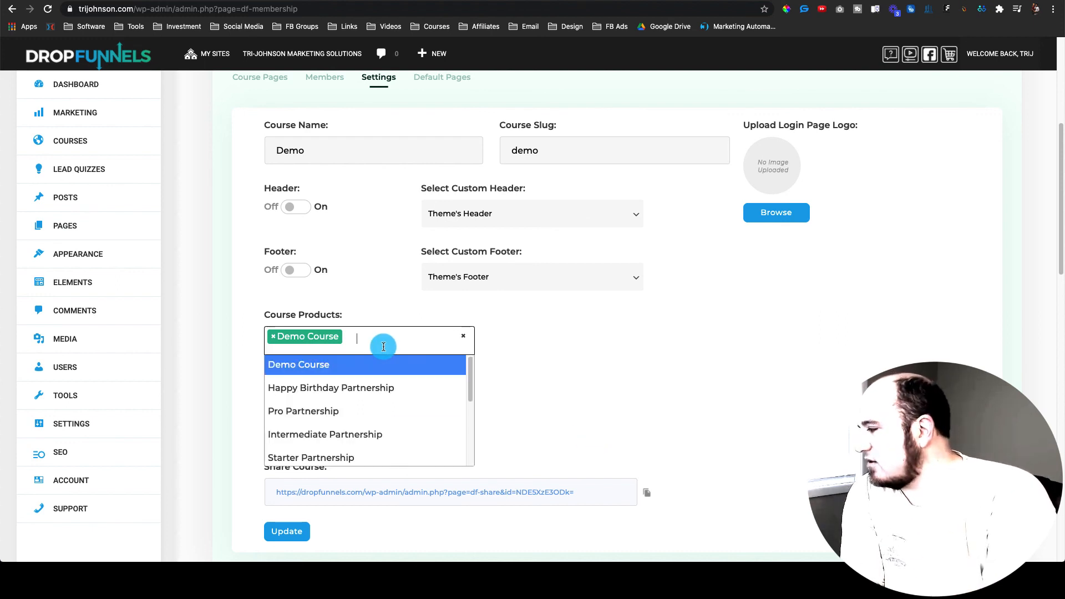
click(358, 407)
click(388, 353)
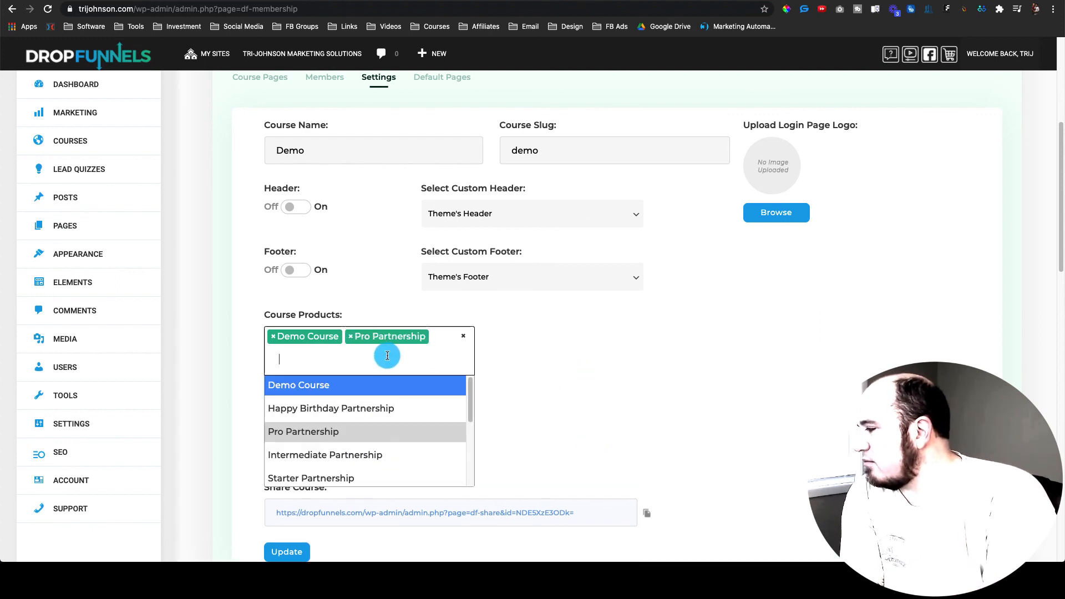
key(BackSpace)
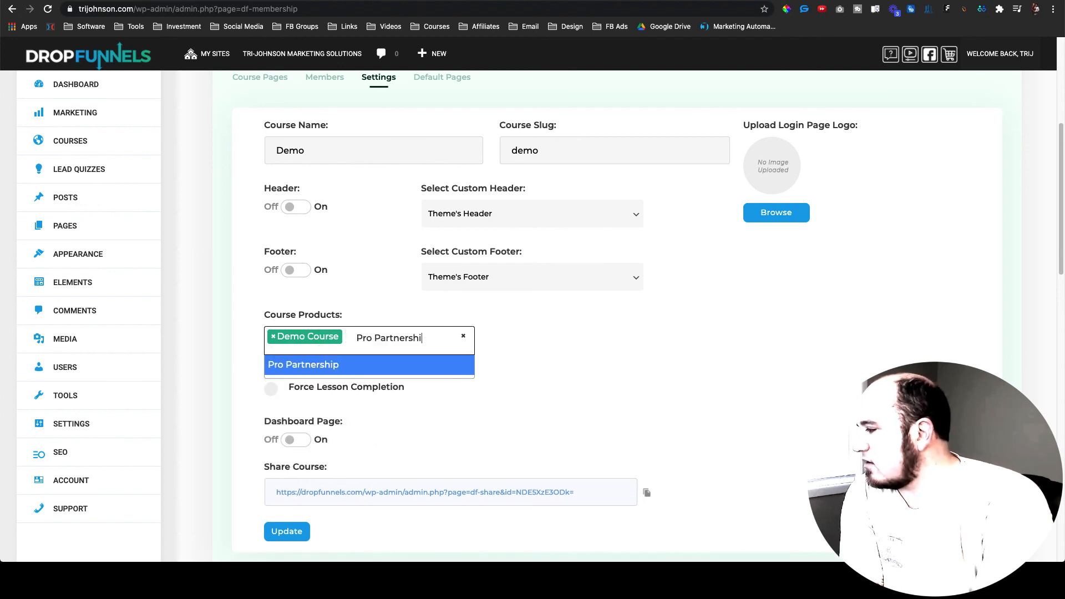
key(BackSpace)
key(BackSpace)
key(BackSpace)
key(BackSpace)
key(BackSpace)
key(BackSpace)
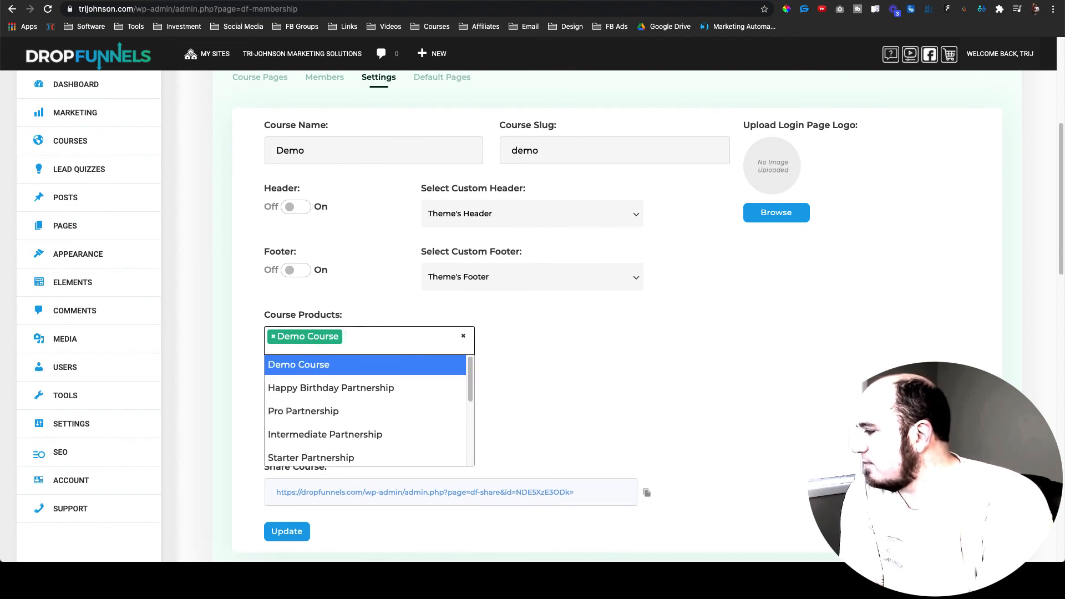
click(504, 383)
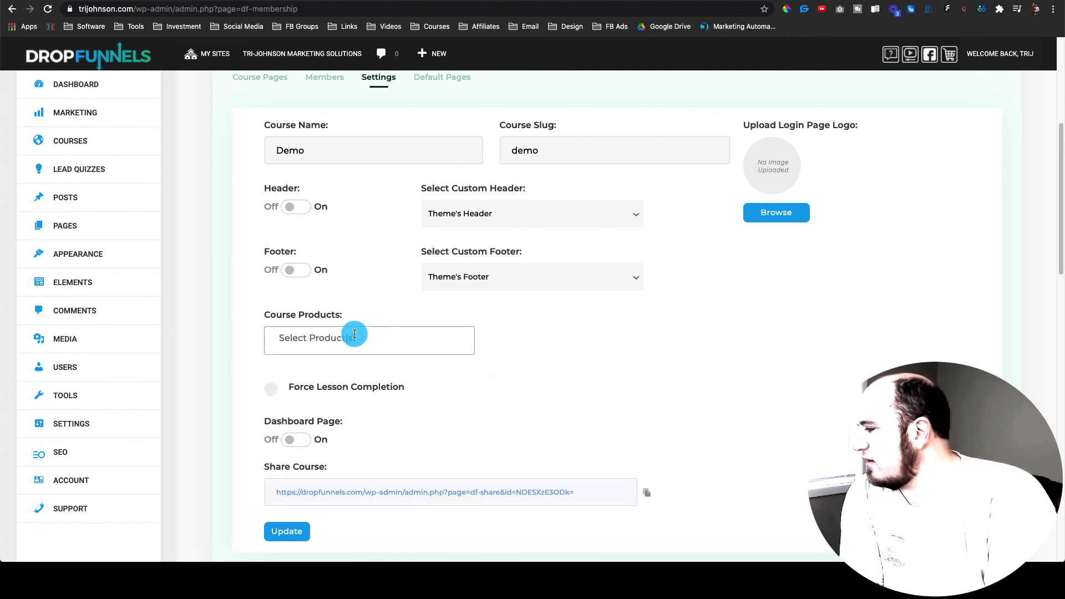
Step: Reselect Demo Course as the Demo course's only product and look over the course settings
click(354, 334)
click(328, 376)
scroll(551, 373, up, 5)
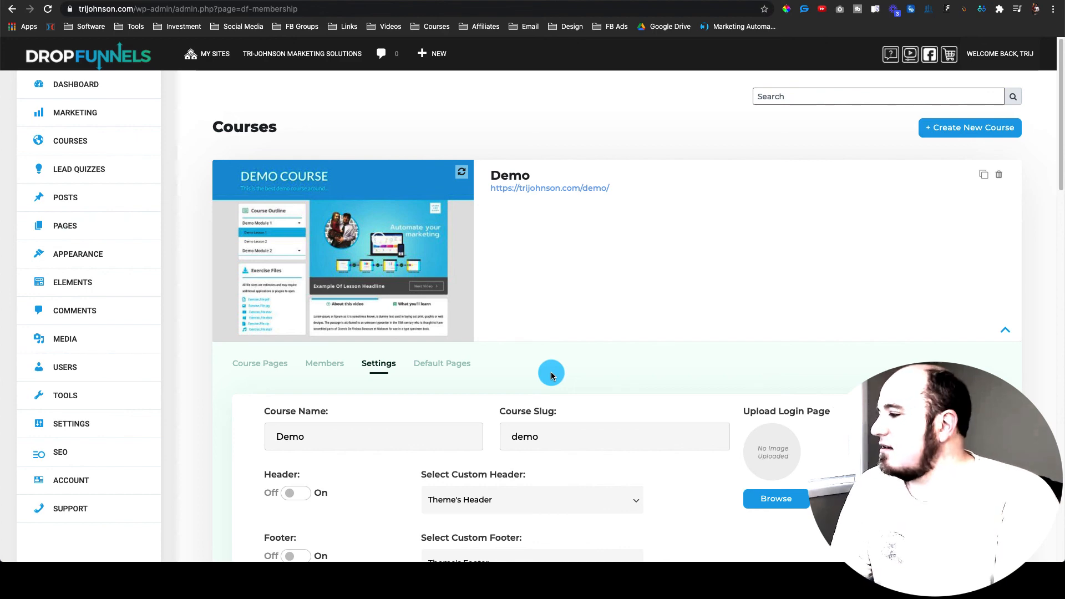
scroll(577, 373, down, 5)
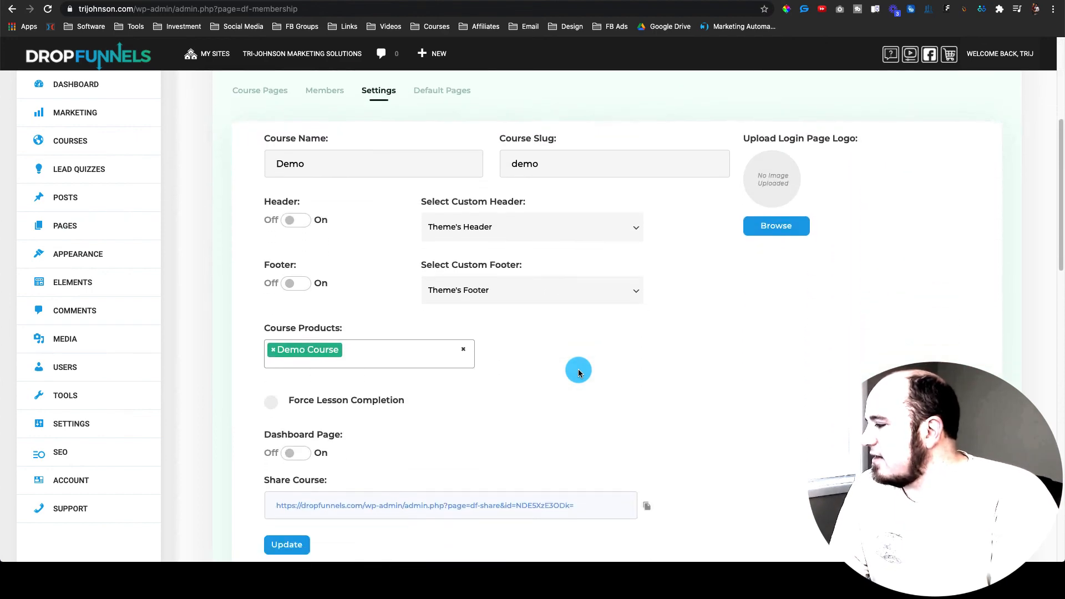
scroll(578, 372, up, 6)
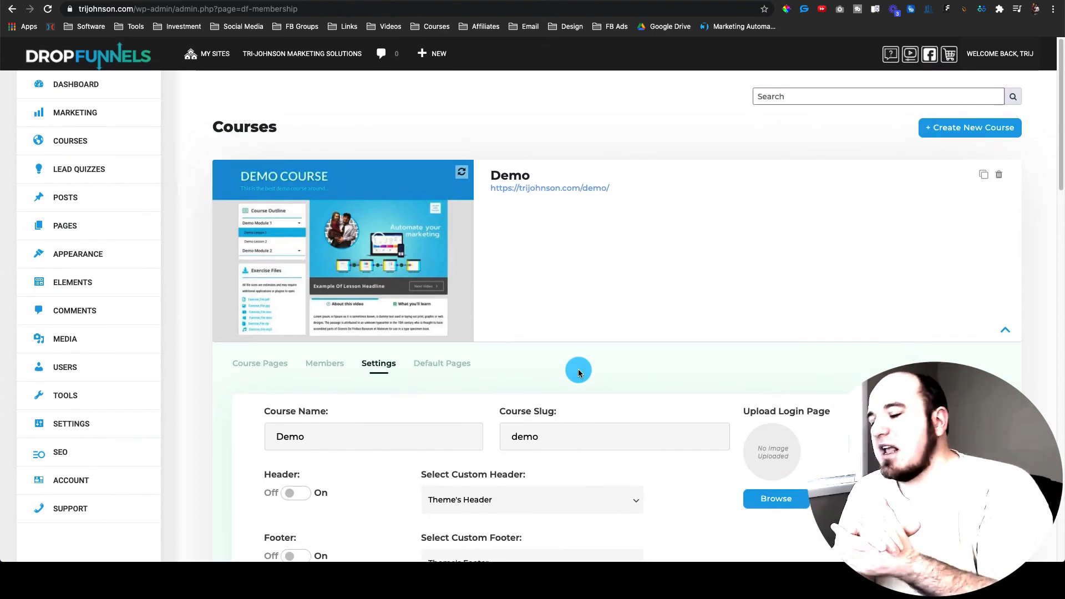